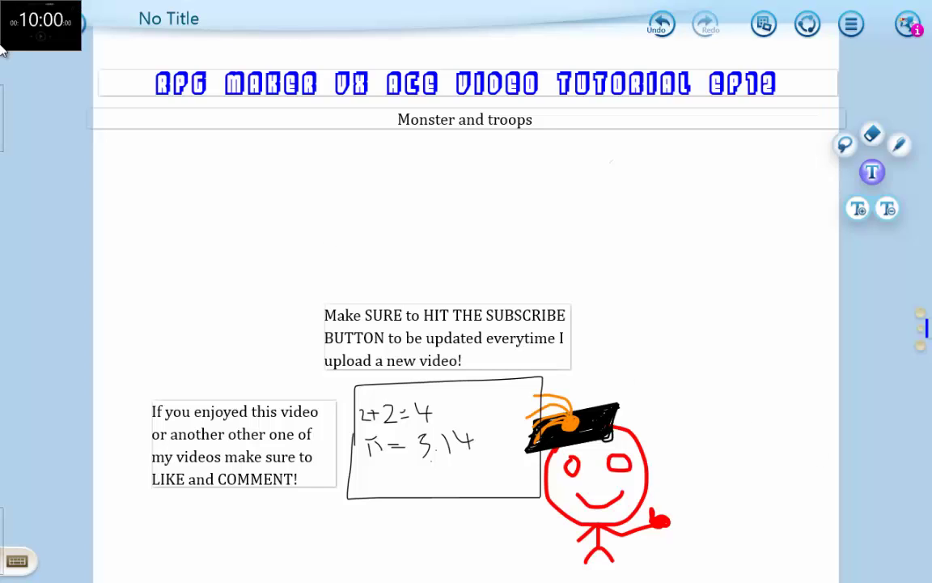
Start the 10:00 countdown in the timer app, then return to RPG Maker's Enemies database.
click(6, 37)
click(501, 405)
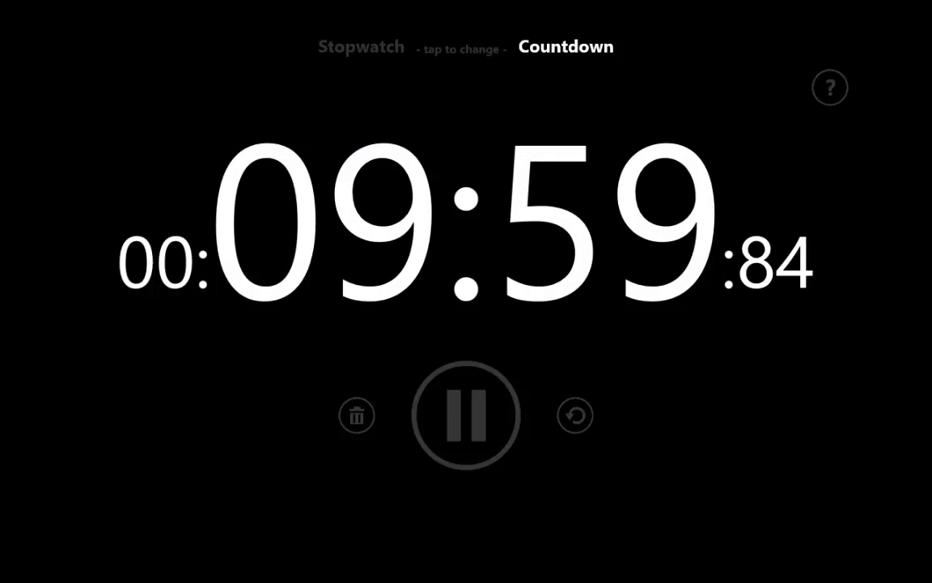
click(6, 132)
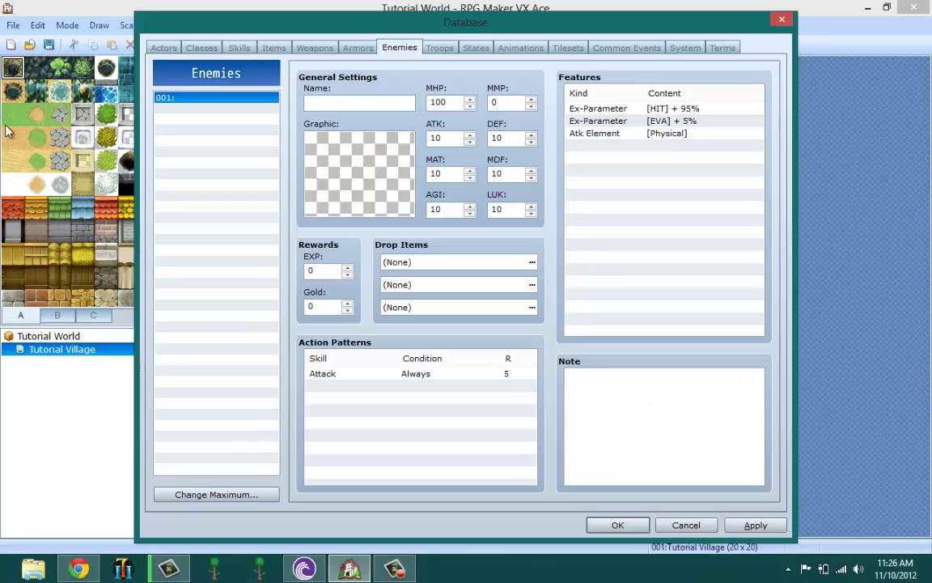
Set the maximum number of enemies to 1.
click(437, 51)
click(410, 49)
click(385, 101)
click(182, 494)
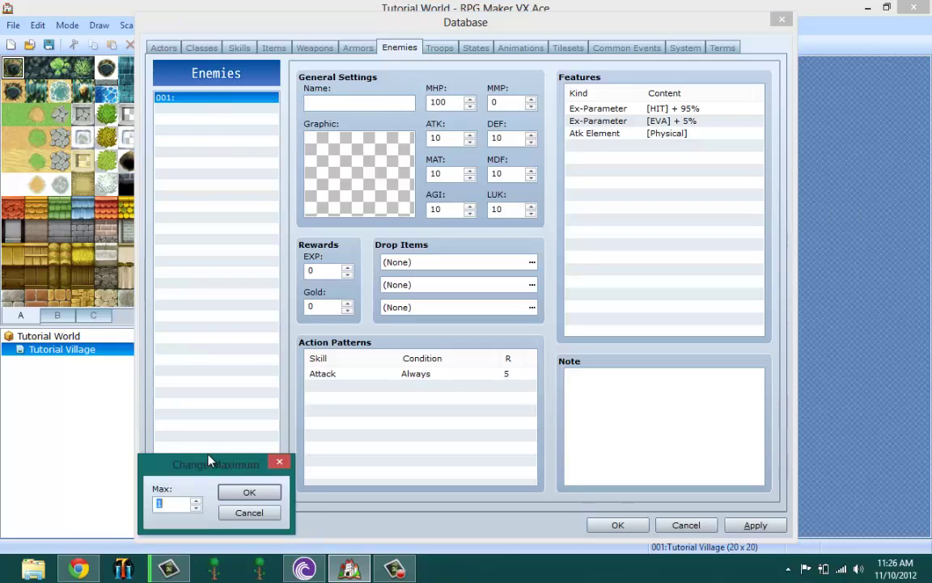
click(196, 508)
click(247, 495)
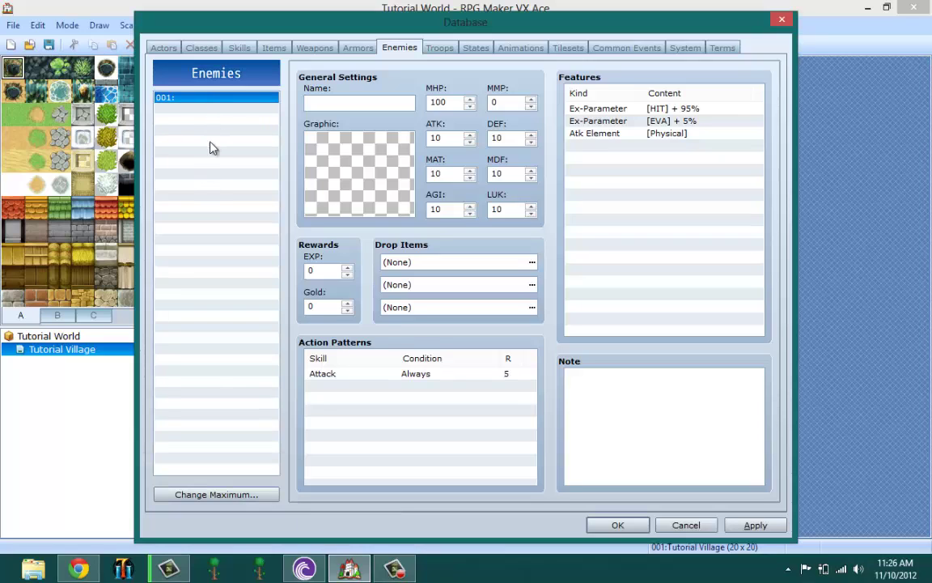
Name enemy 001 'This Enemy'.
click(374, 104)
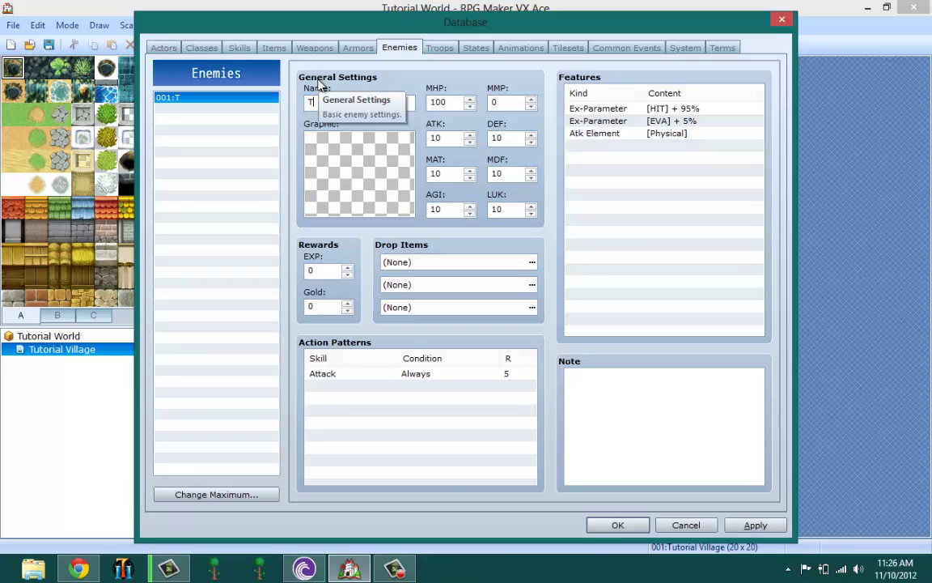
text(This Enemy)
key(Tab)
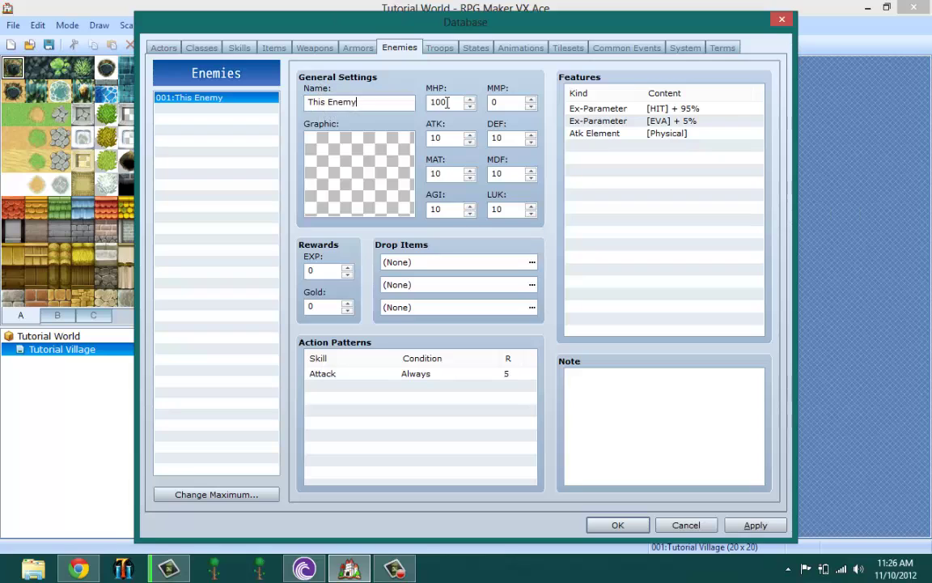
key(shift+Tab)
Pick the Assassin battler graphic for This Enemy and shift its hue from blue to red.
click(374, 103)
double_click(390, 190)
click(252, 133)
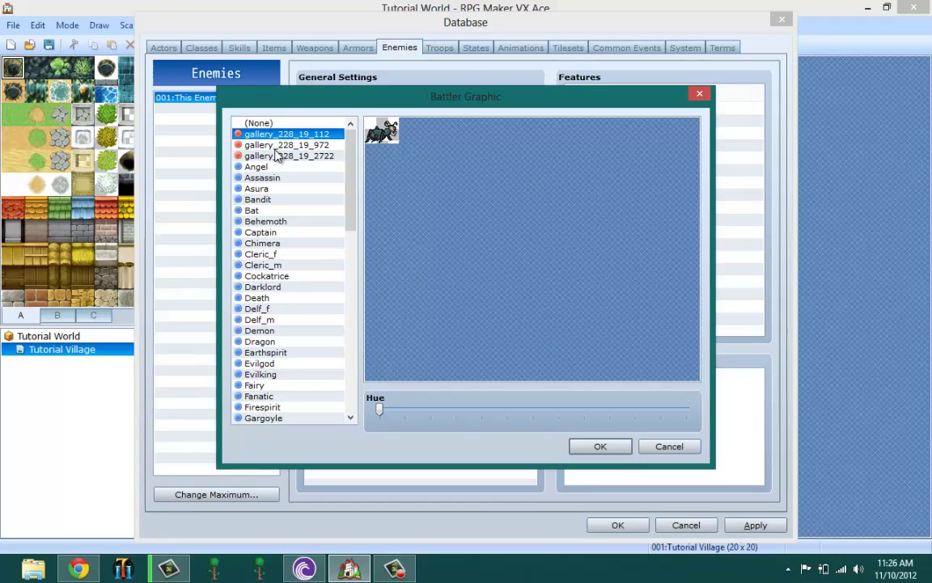
click(267, 155)
click(274, 166)
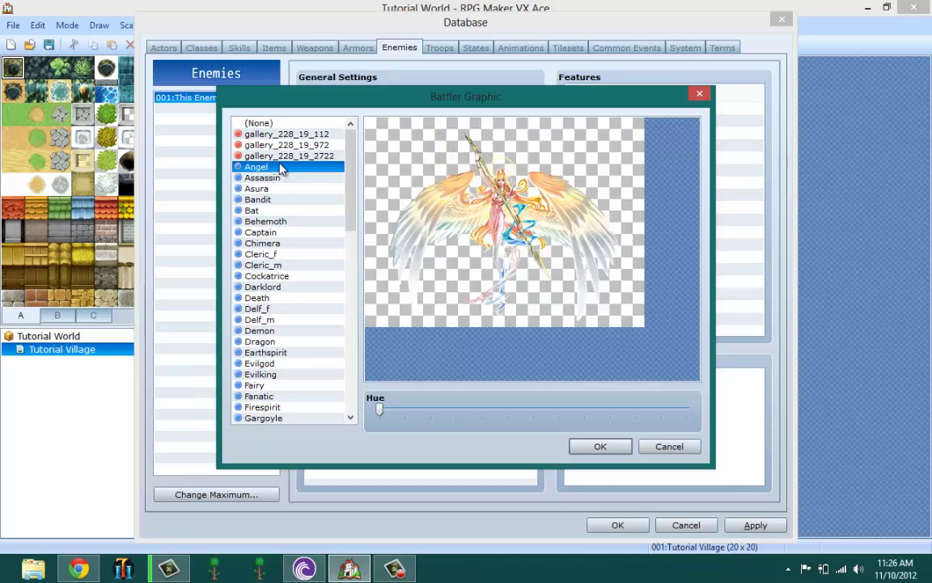
click(284, 157)
click(274, 169)
key(Down)
key(Down)
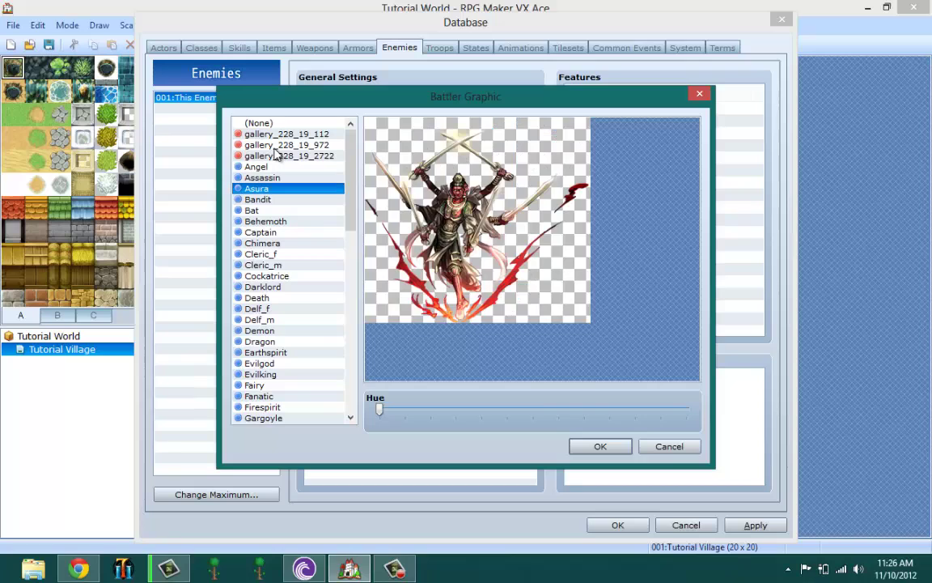
key(Down)
key(Up)
key(Up)
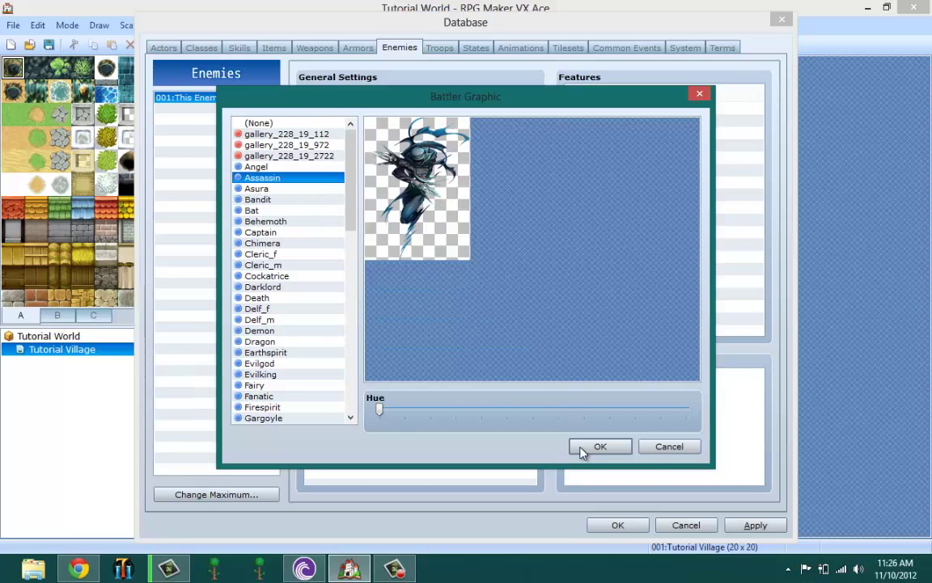
drag(380, 410, 508, 419)
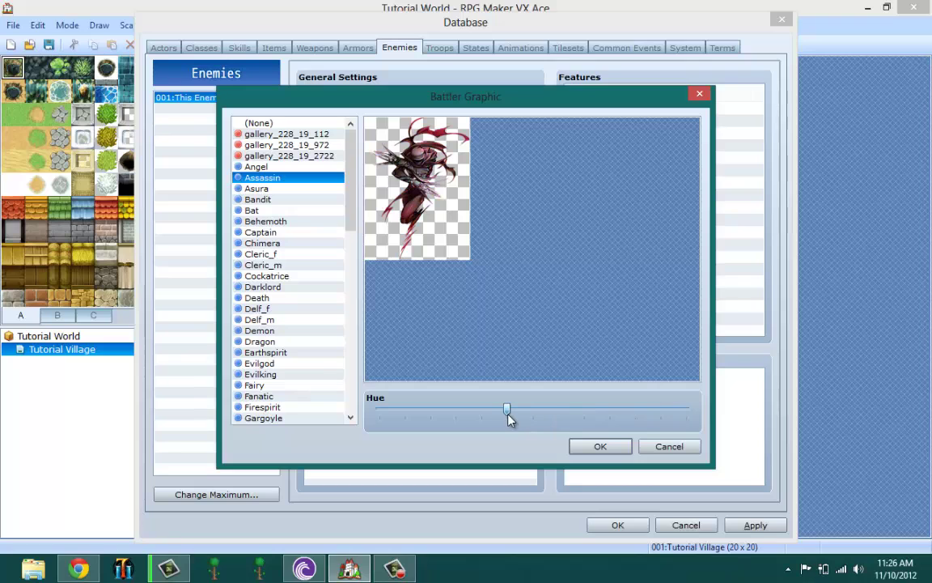
click(600, 446)
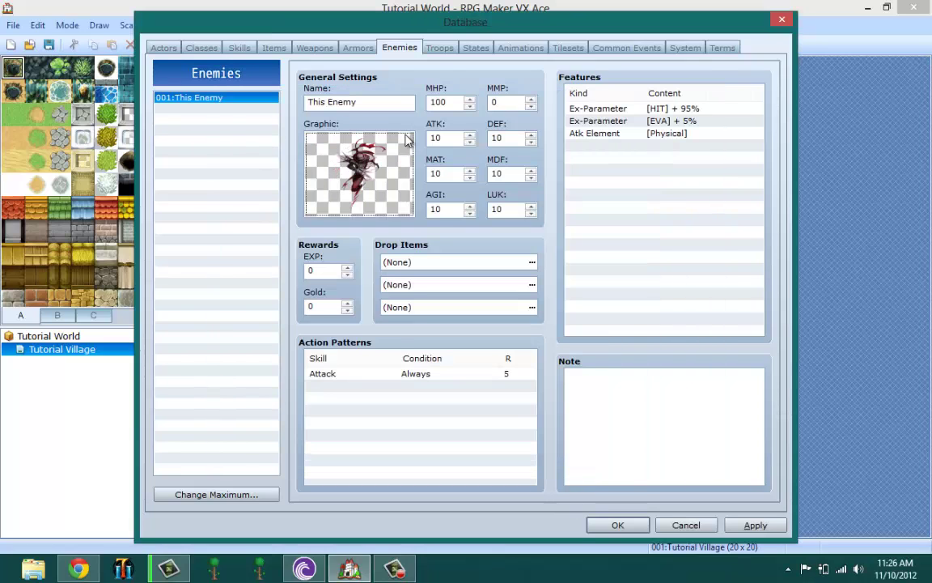
Set This Enemy's DEF to 5 and MMP to 5.
key(Tab)
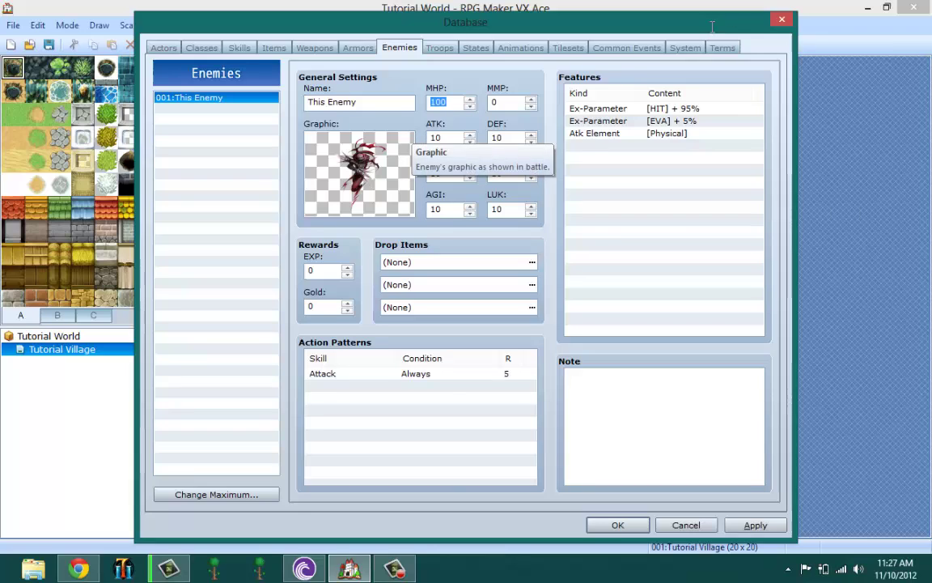
double_click(464, 140)
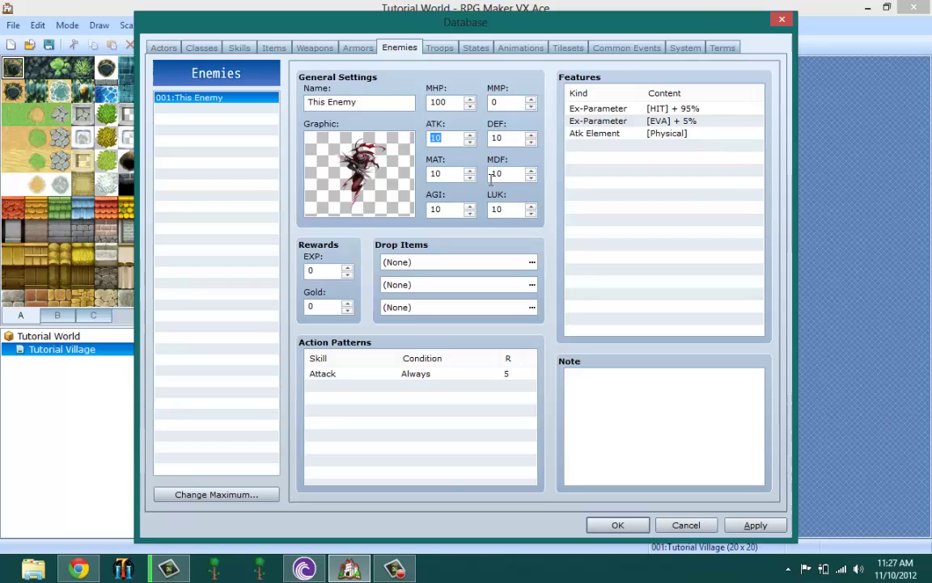
double_click(495, 138)
text(5)
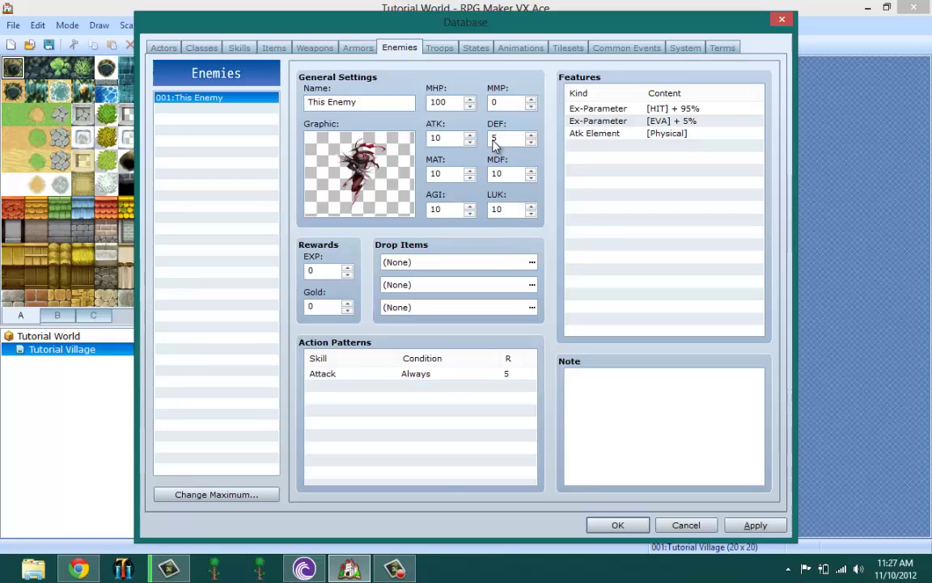
double_click(509, 104)
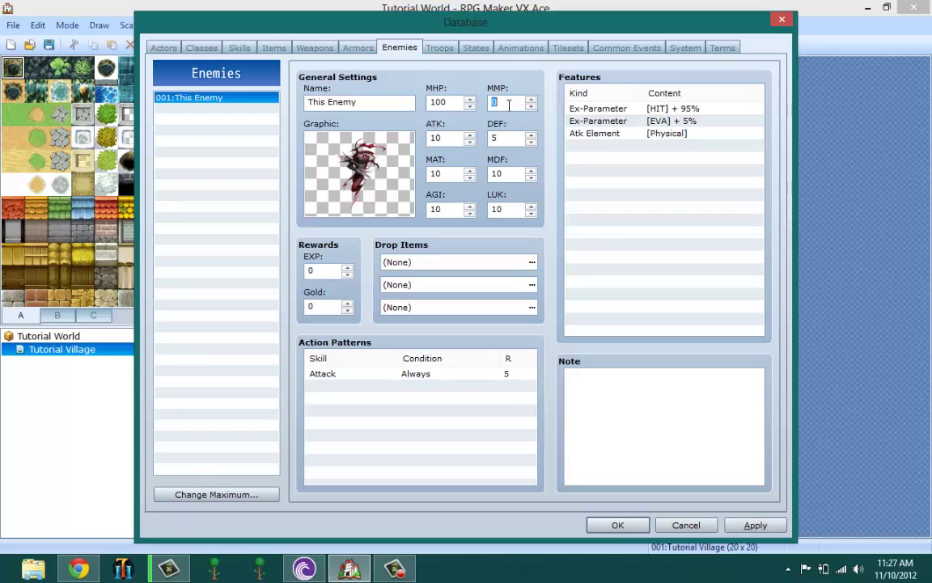
text(5)
Set AGI and LUK to 15, and MDF and MAT to 3.
double_click(441, 210)
text(15)
double_click(495, 208)
text(15)
double_click(503, 175)
text(3)
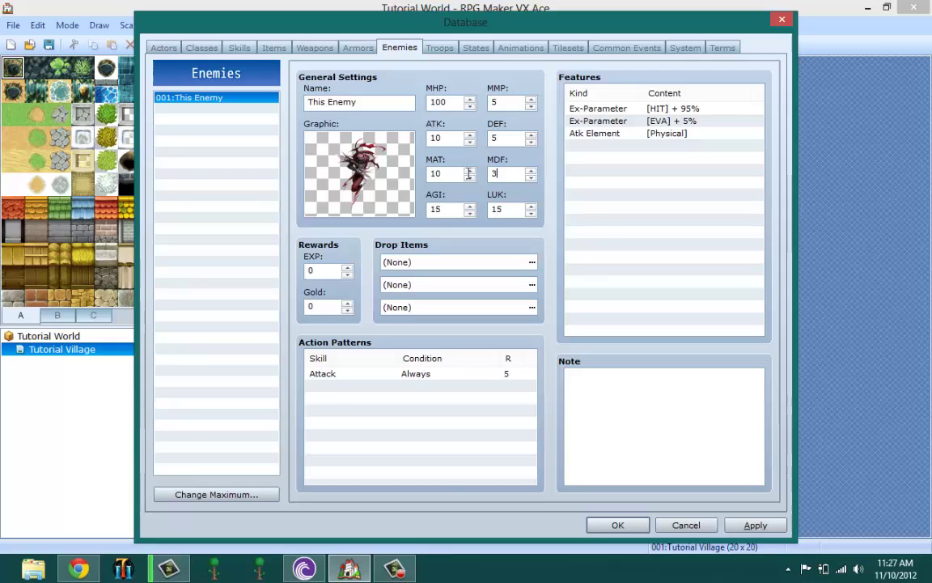
double_click(437, 174)
text(3)
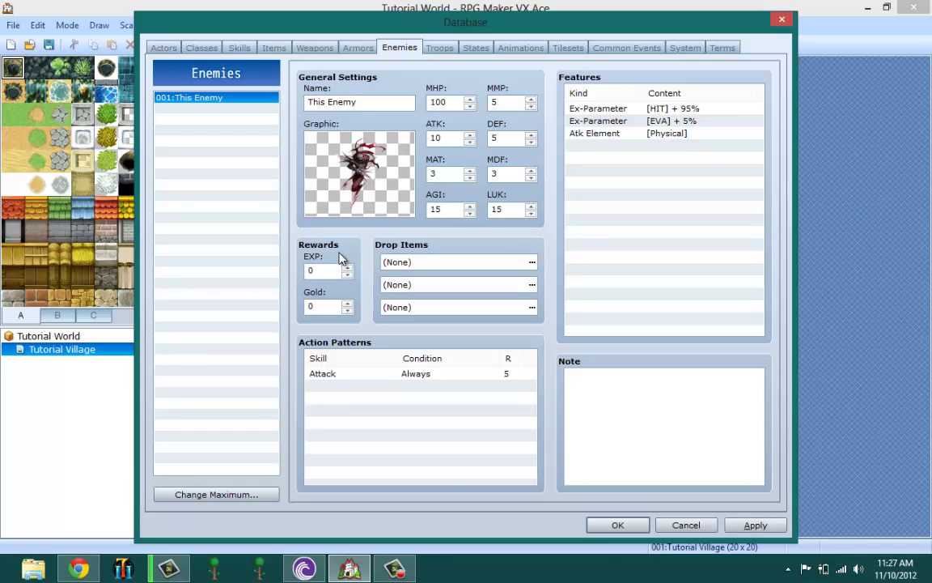
Set the EXP reward to 12 and select the Gold reward field.
double_click(311, 270)
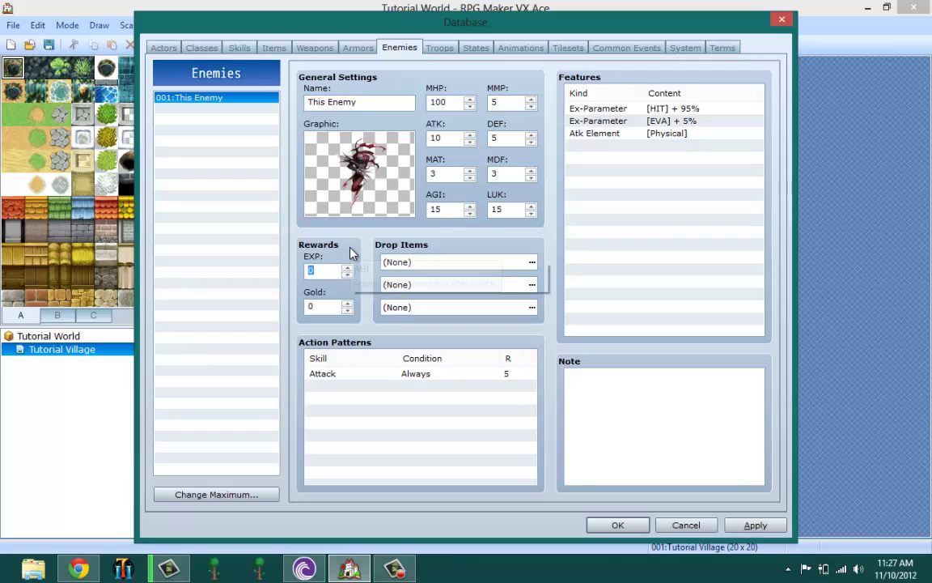
mouse_move(353, 251)
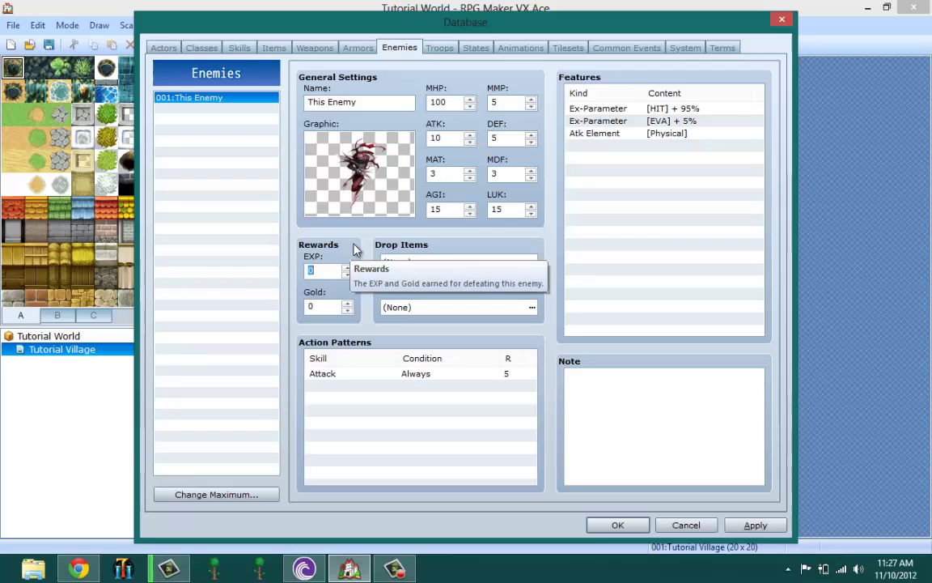
text(5)
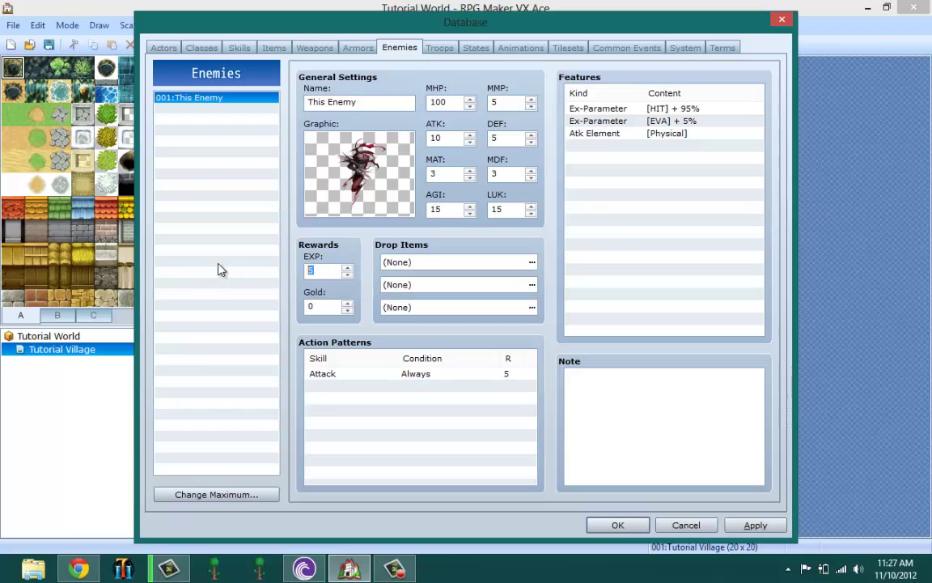
key(BackSpace)
text(12)
double_click(323, 306)
Enter 10 Gold and make the first drop item 001:This Item.
text(10)
click(419, 267)
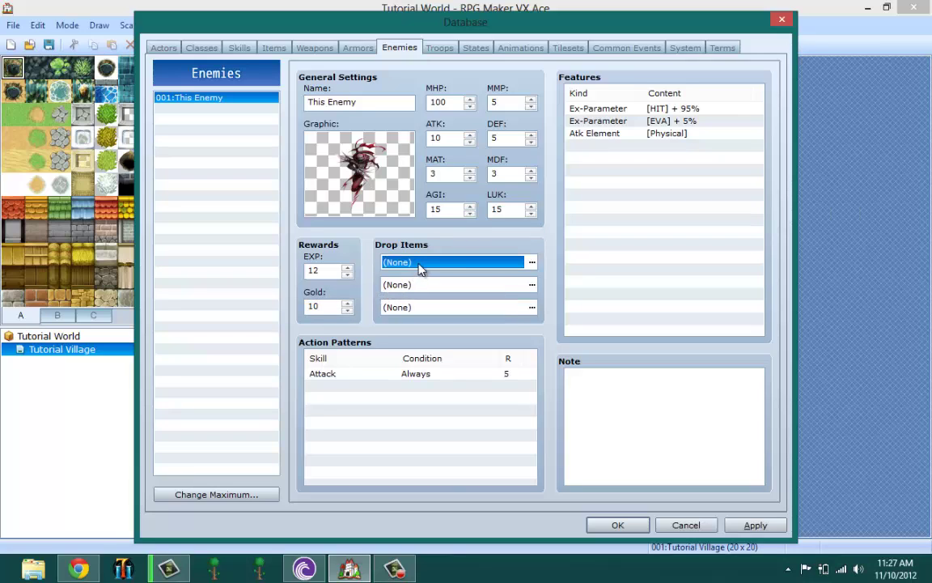
click(533, 266)
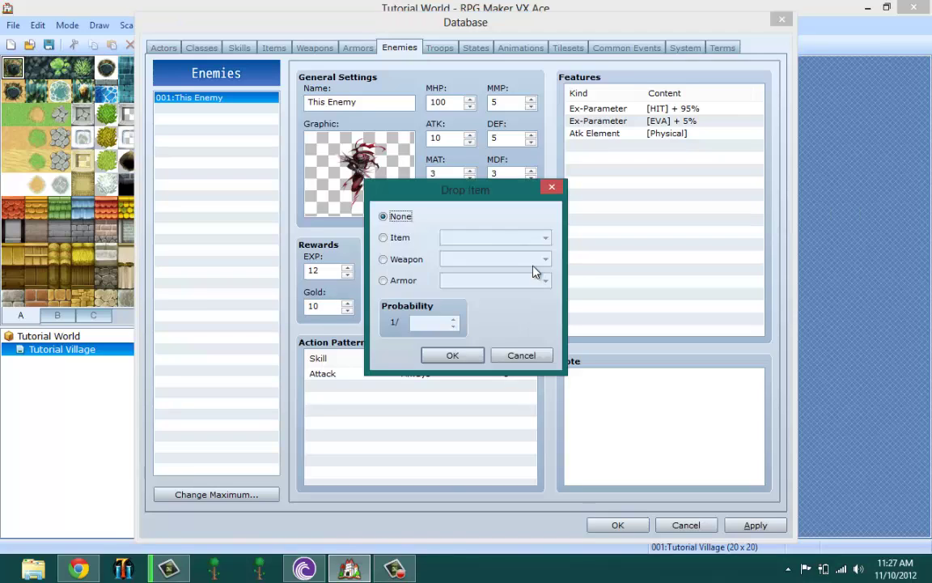
click(389, 240)
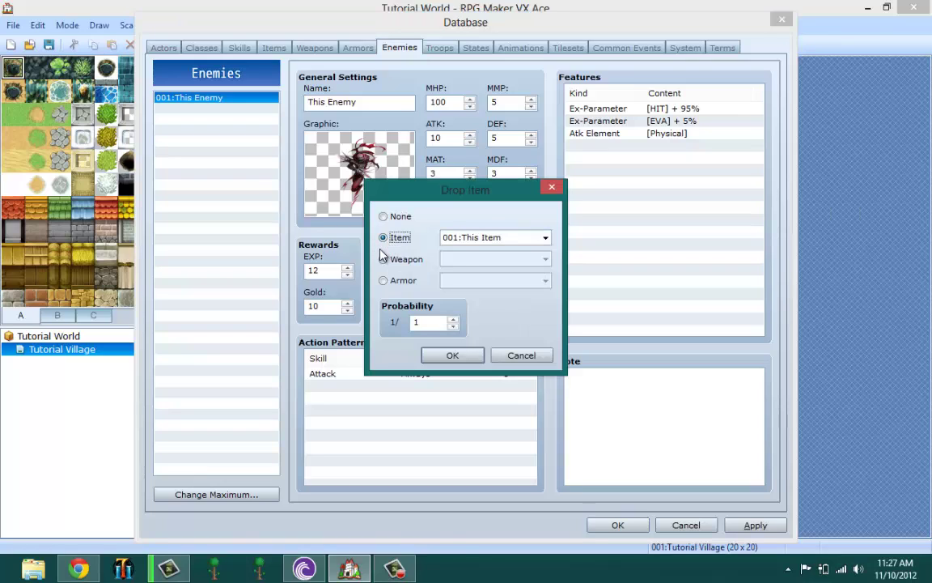
click(384, 260)
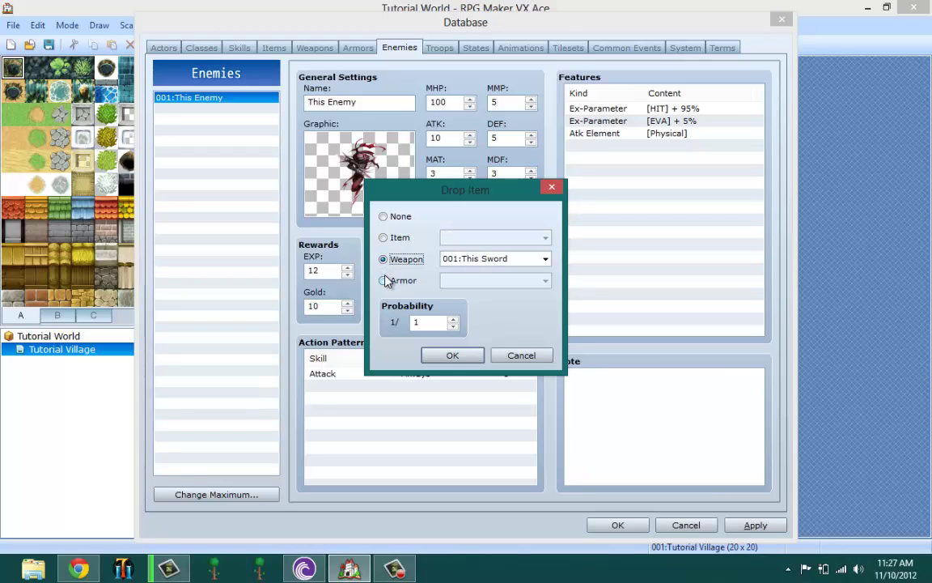
click(387, 281)
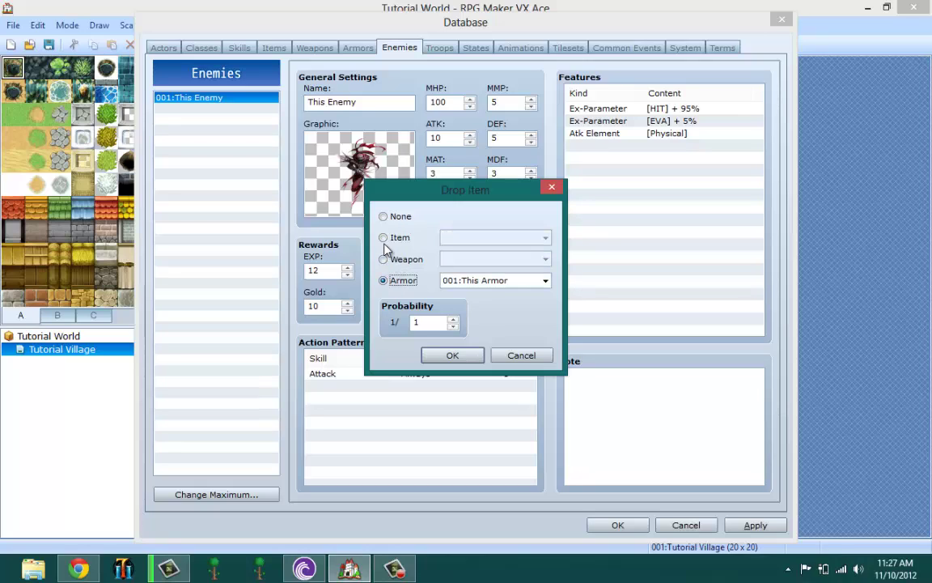
click(398, 238)
click(489, 237)
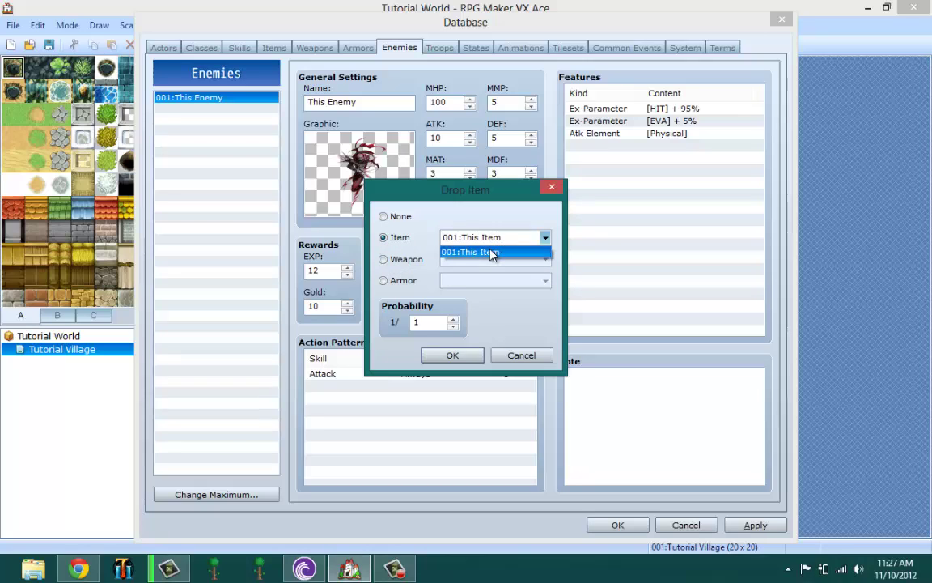
click(491, 252)
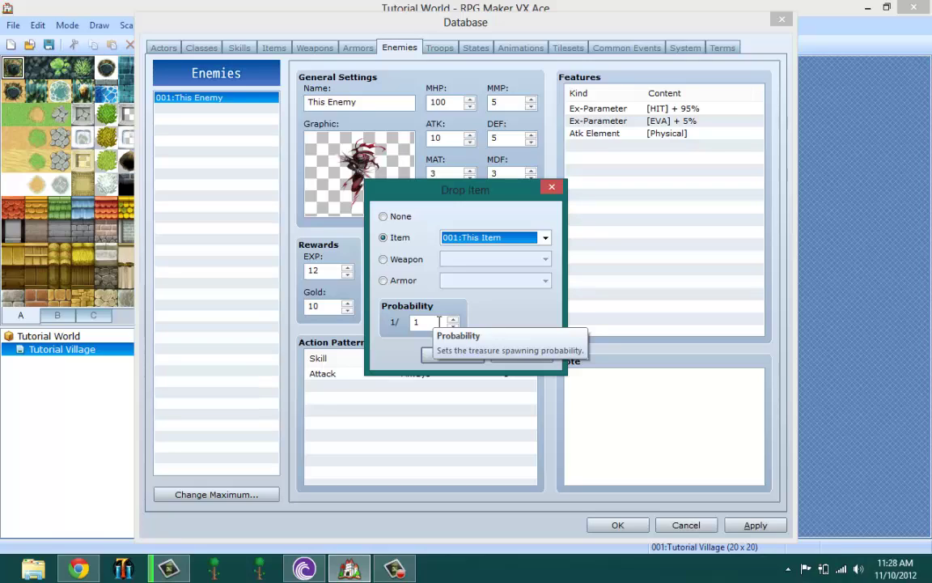
Set the This Item drop chance to 1/5.
click(454, 320)
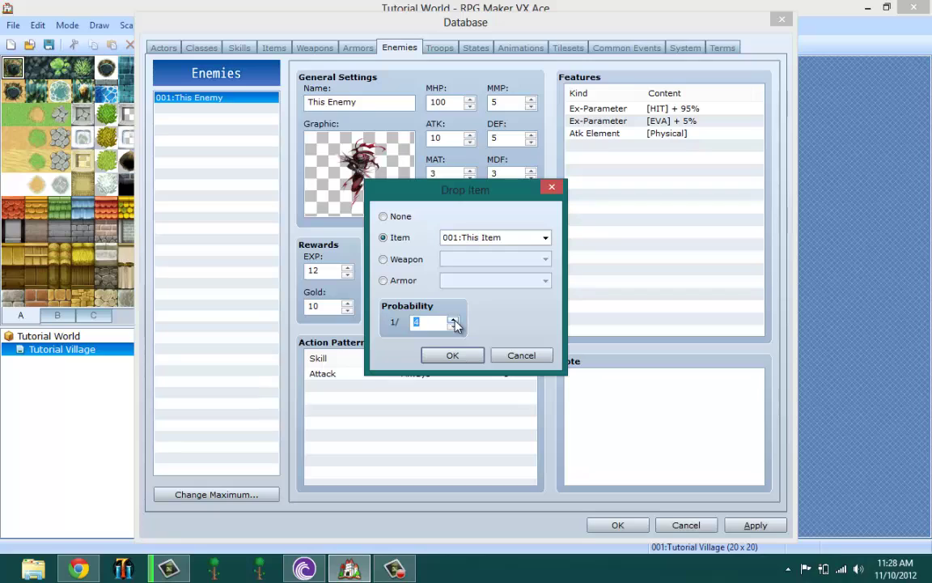
text(5)
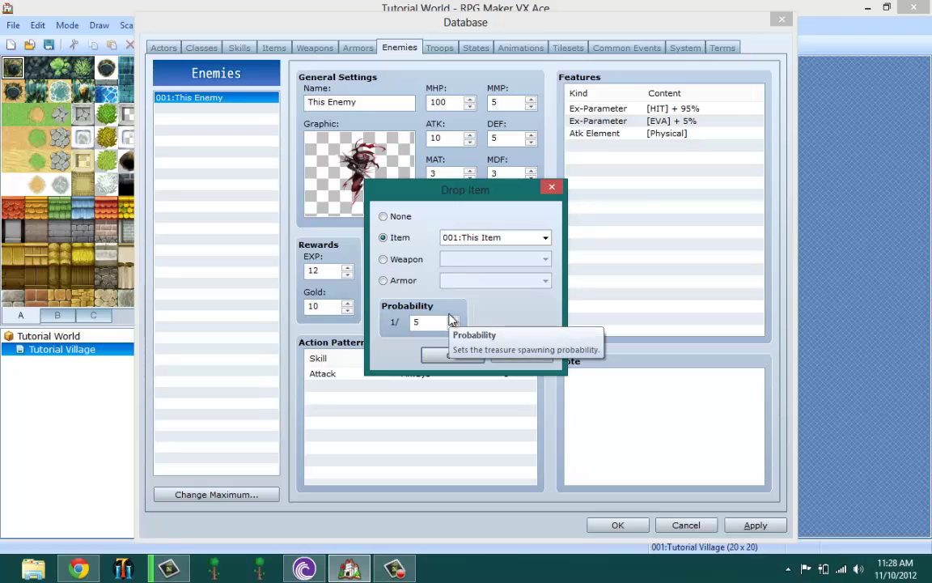
click(451, 356)
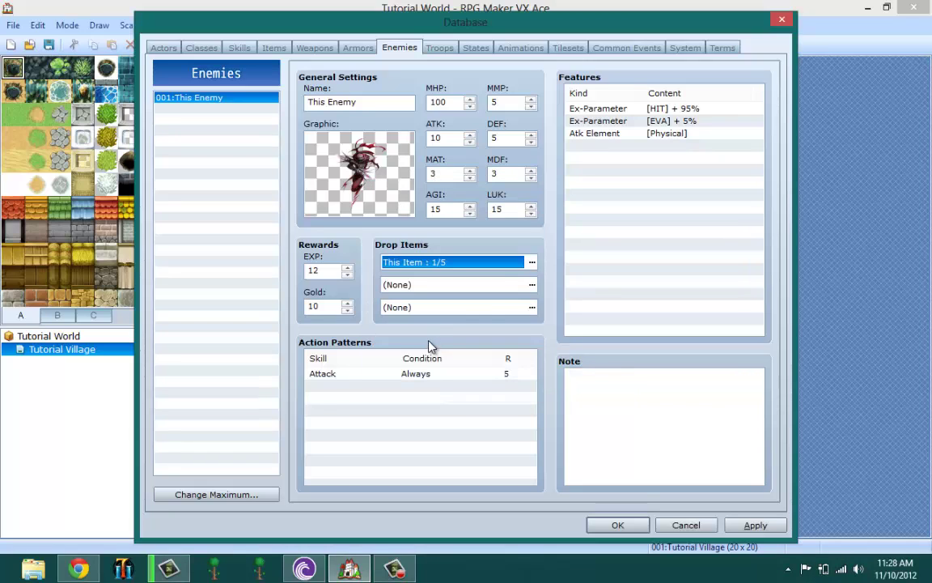
Add a second drop of This Armor at a 1/20 chance.
double_click(527, 289)
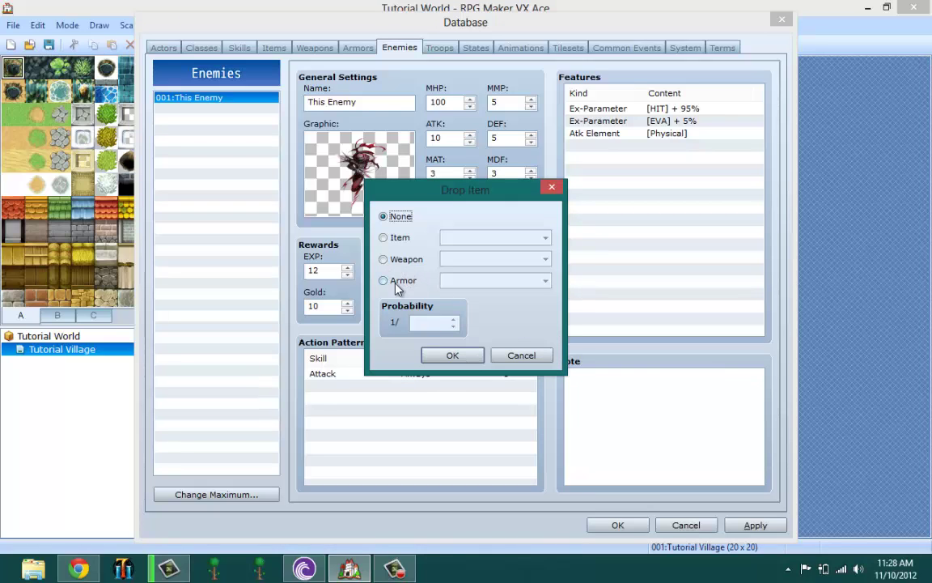
click(396, 283)
click(546, 280)
click(481, 295)
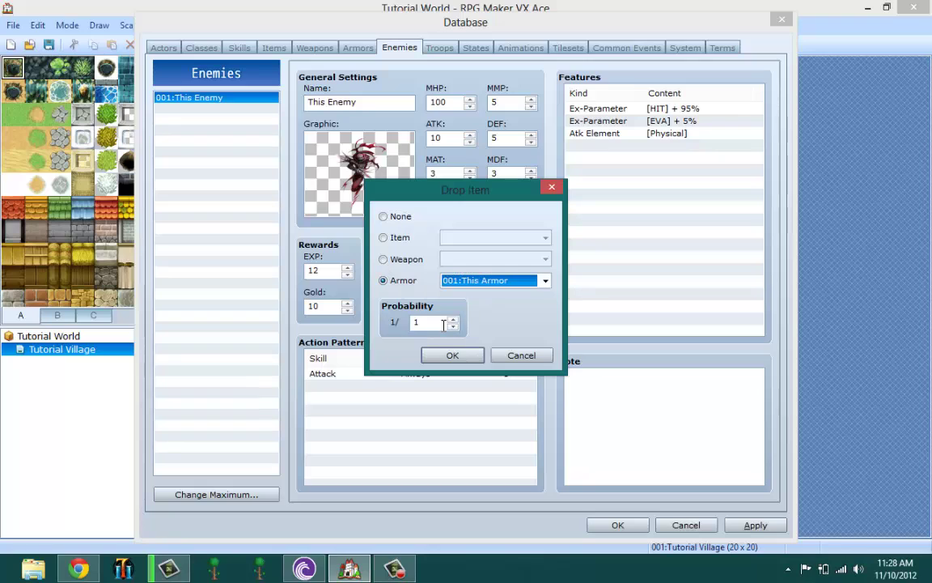
double_click(443, 323)
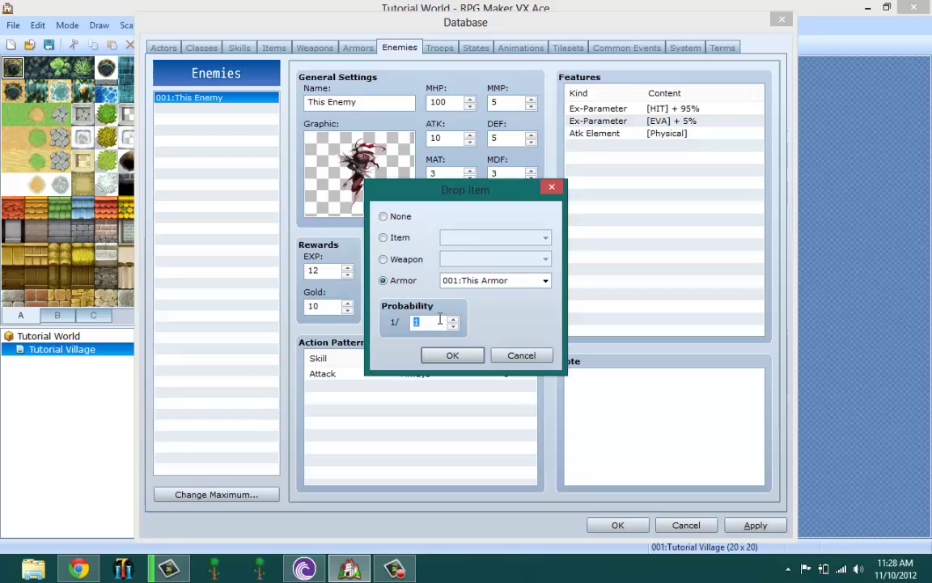
text(20)
click(451, 356)
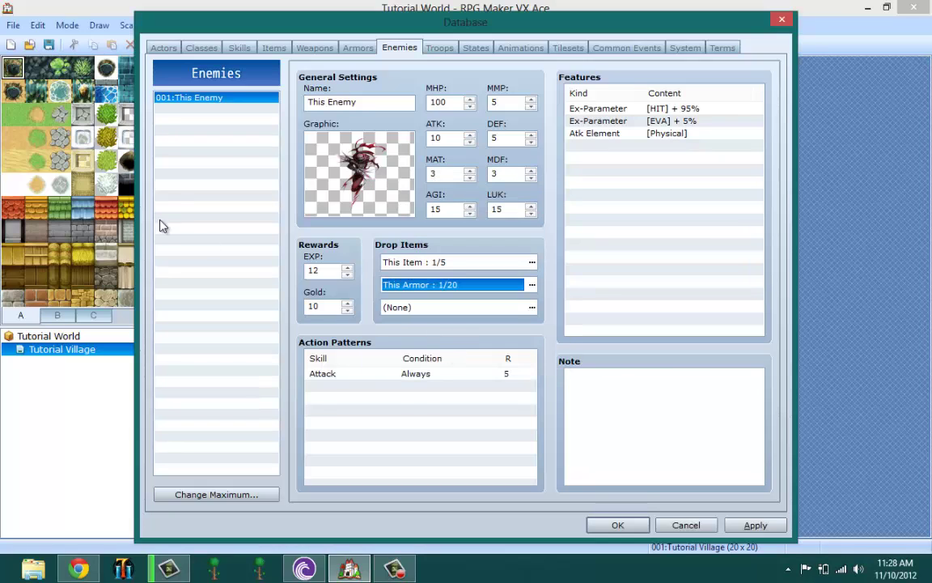
click(372, 374)
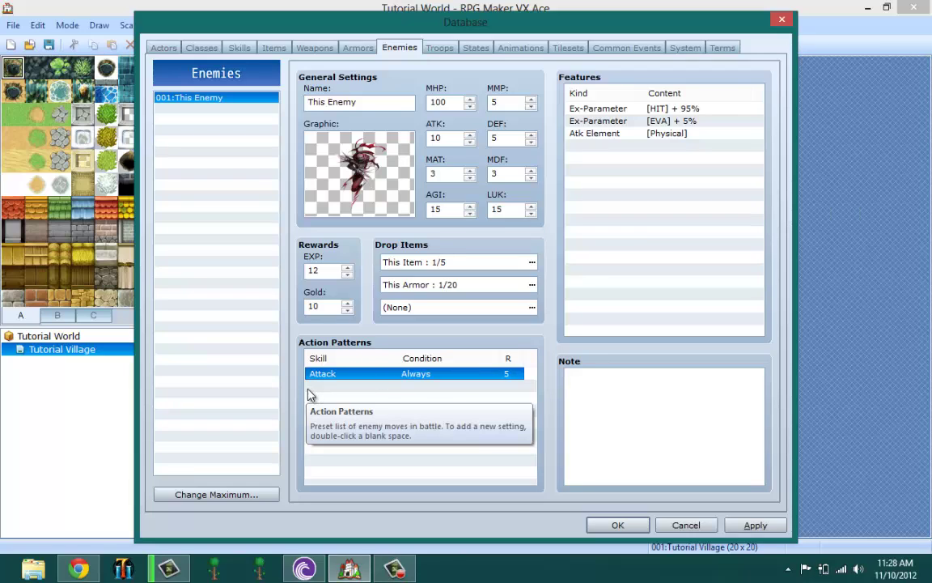
right_click(356, 374)
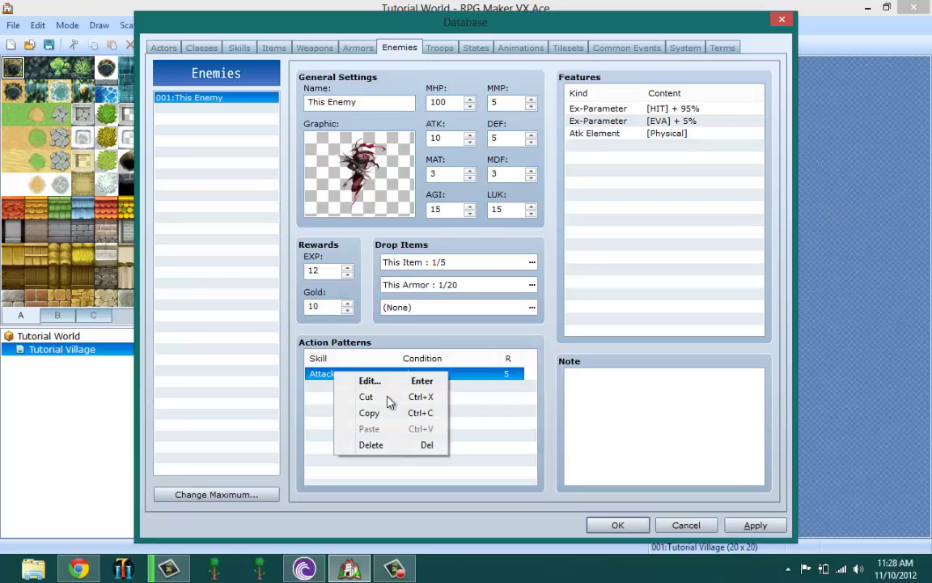
click(395, 380)
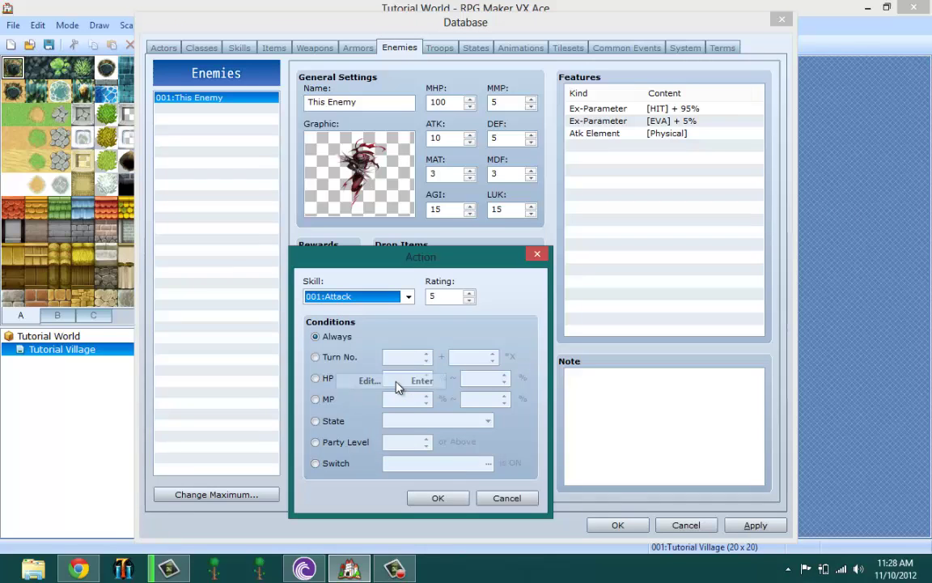
click(332, 296)
click(332, 298)
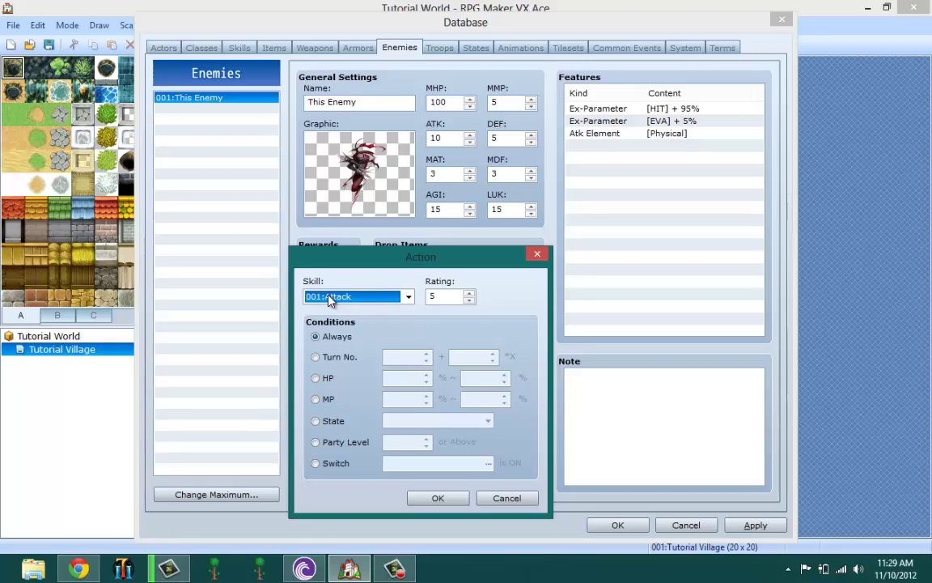
click(469, 293)
click(469, 293)
click(469, 293)
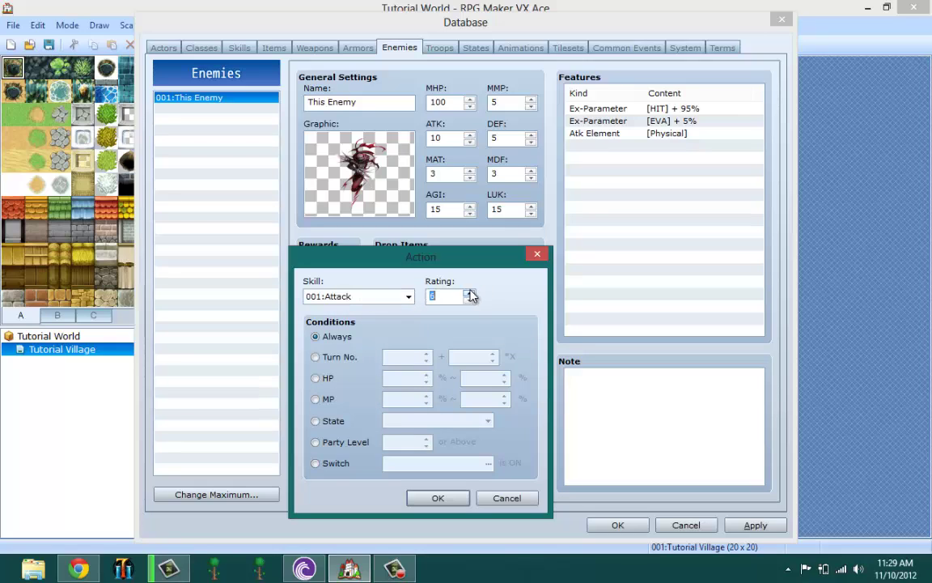
click(469, 293)
click(469, 293)
click(469, 300)
click(469, 300)
click(469, 301)
click(469, 300)
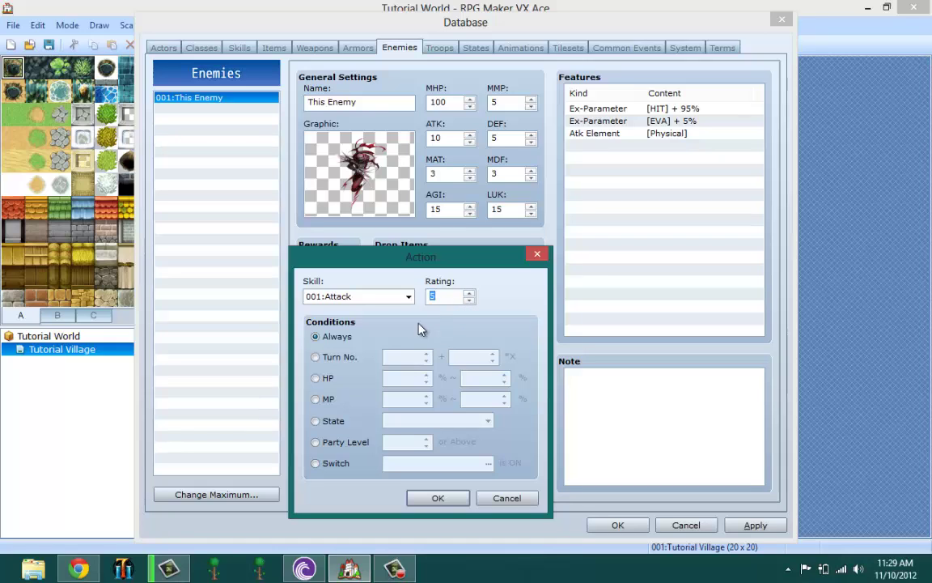
Create a new action pattern using 008:This Skill with rating 7.
click(438, 498)
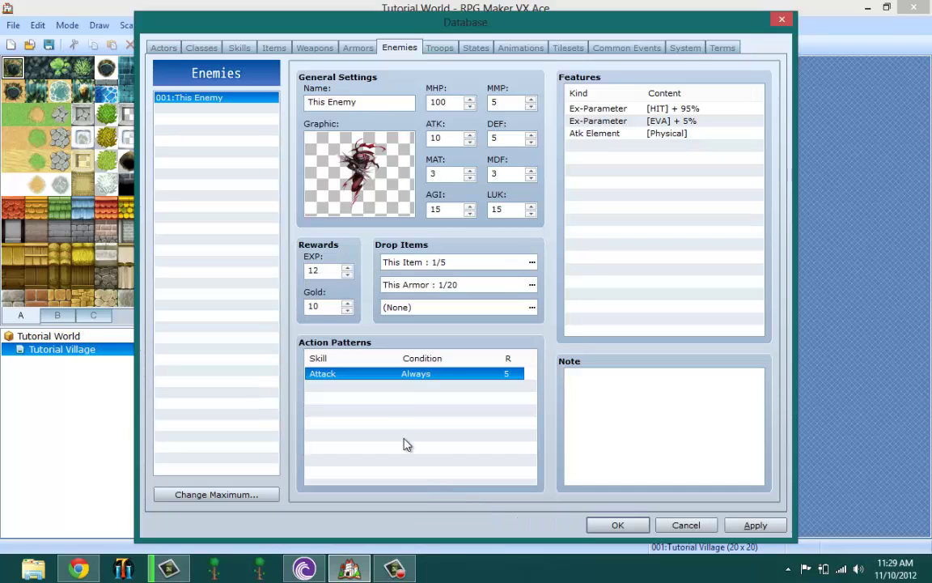
click(441, 386)
right_click(406, 390)
key(Return)
click(356, 297)
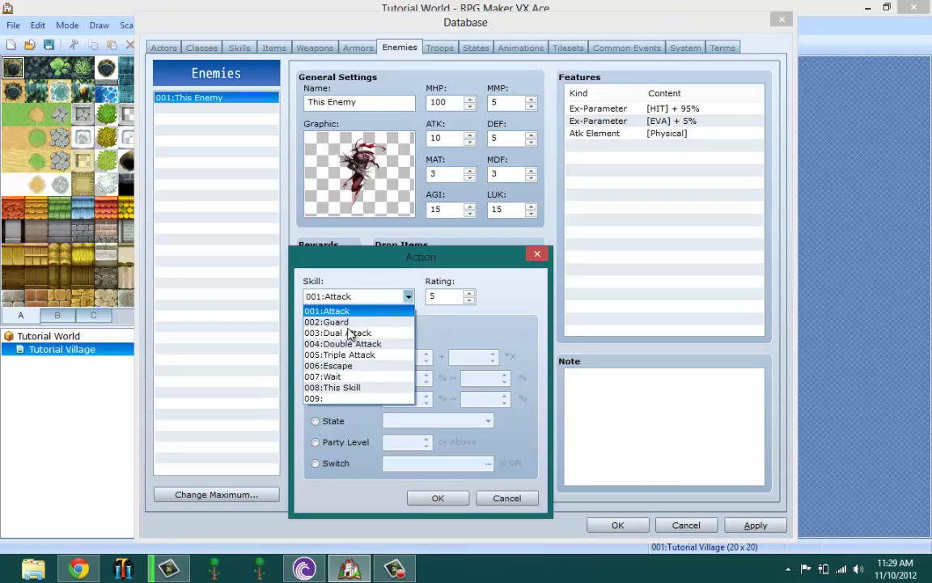
click(340, 386)
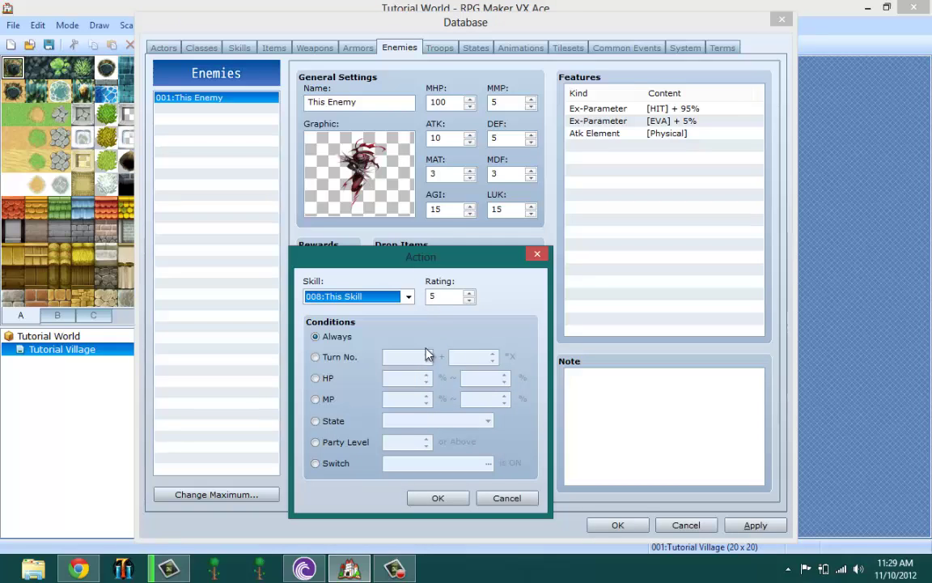
double_click(469, 293)
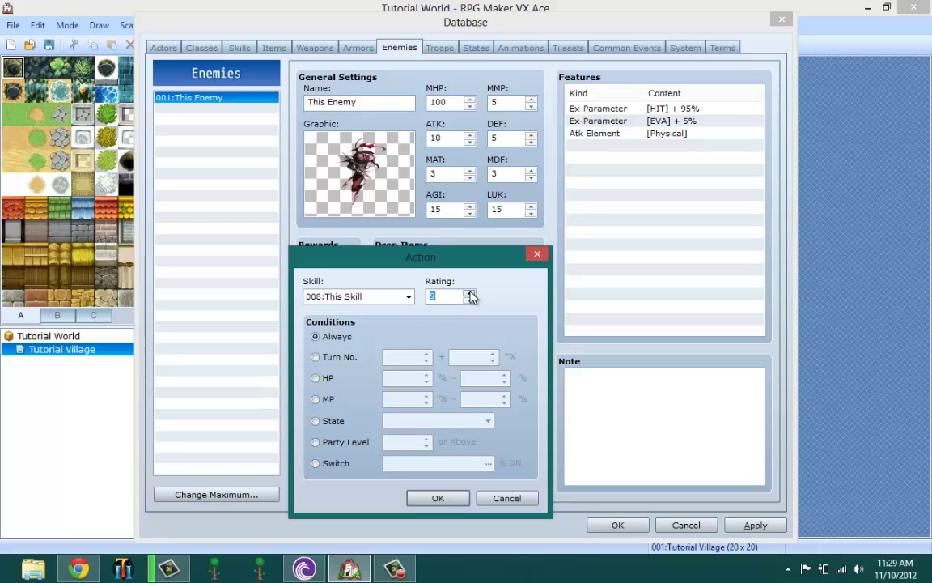
click(470, 300)
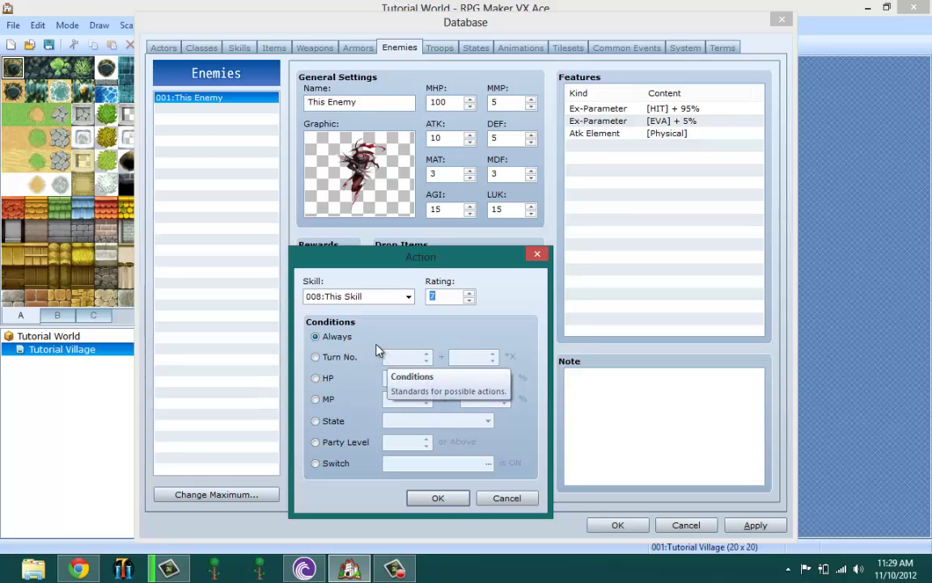
Leave the This Skill pattern's condition on Always and confirm it.
click(315, 361)
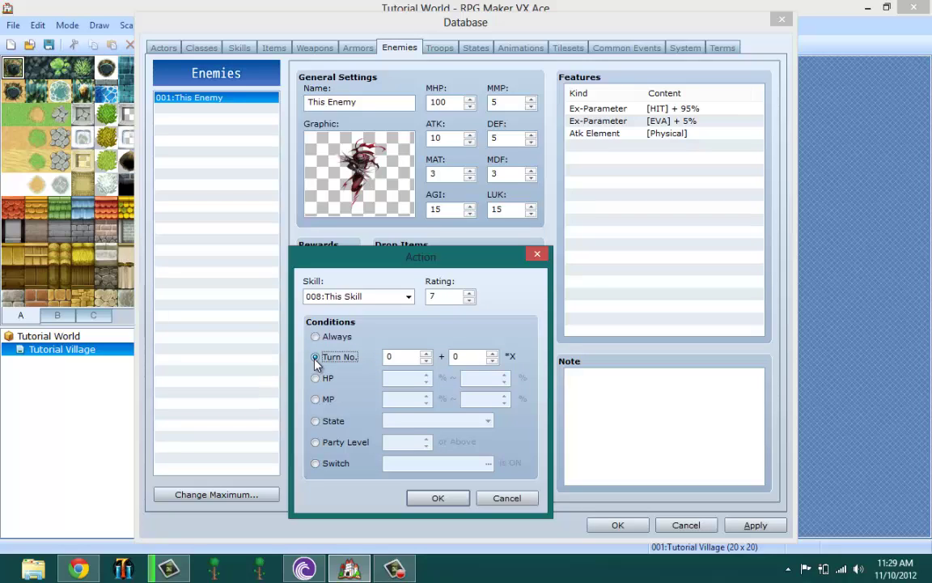
click(316, 378)
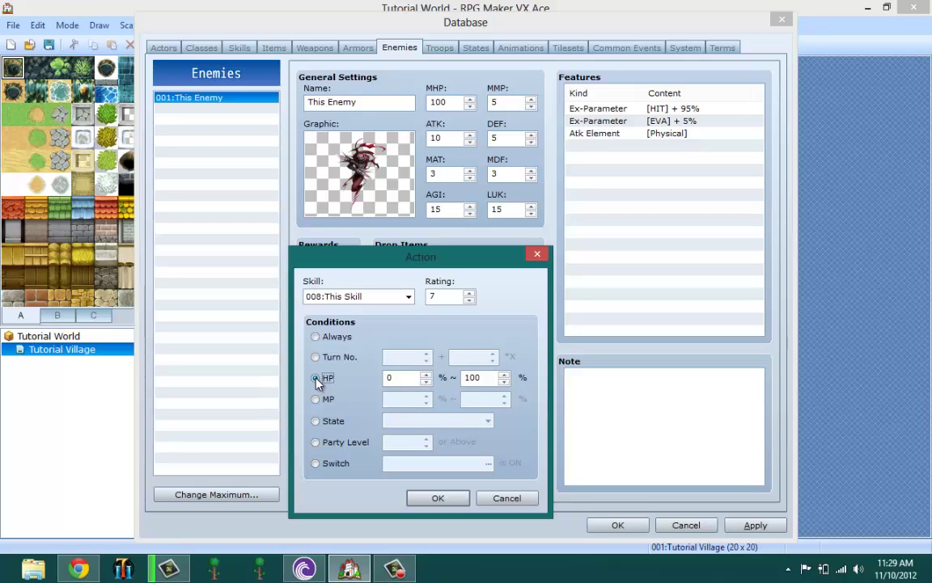
click(315, 399)
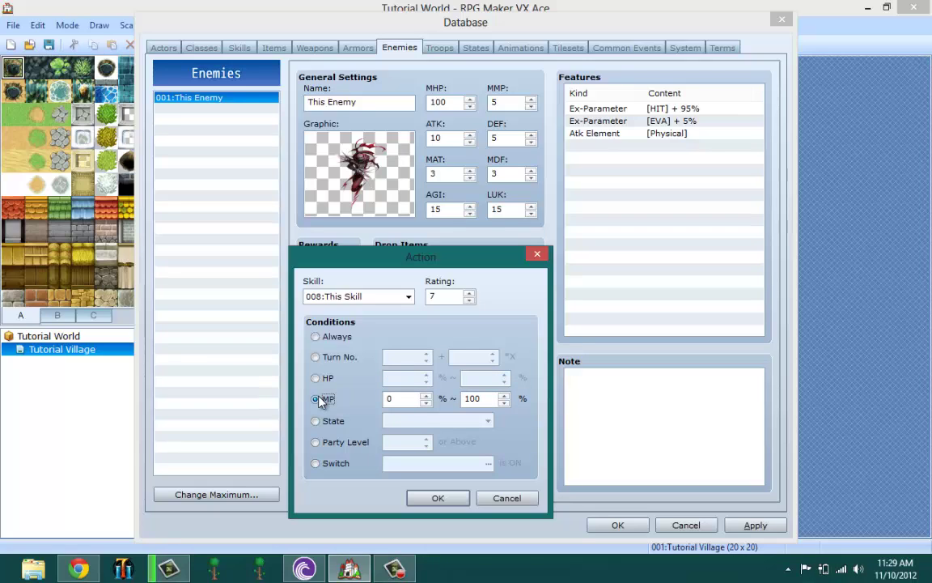
click(316, 422)
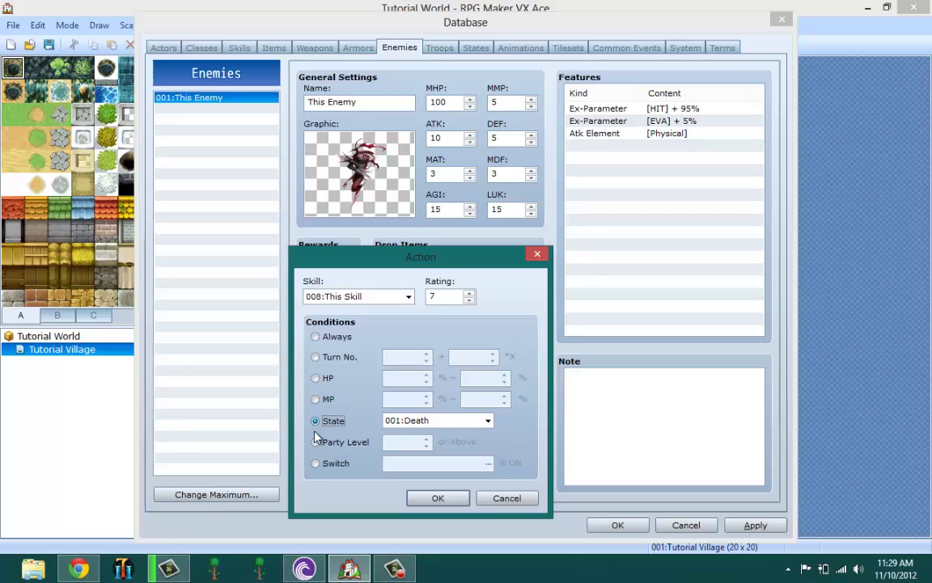
click(315, 443)
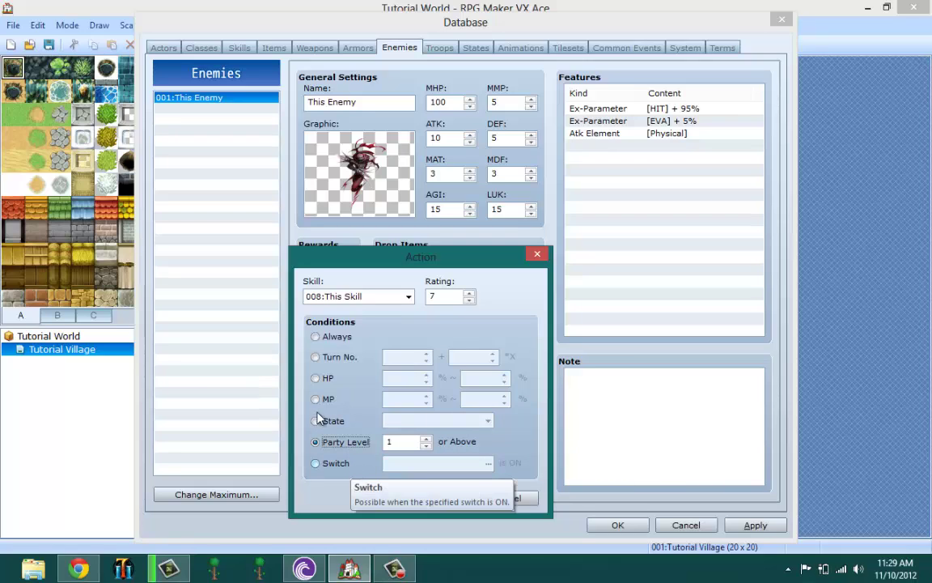
click(319, 337)
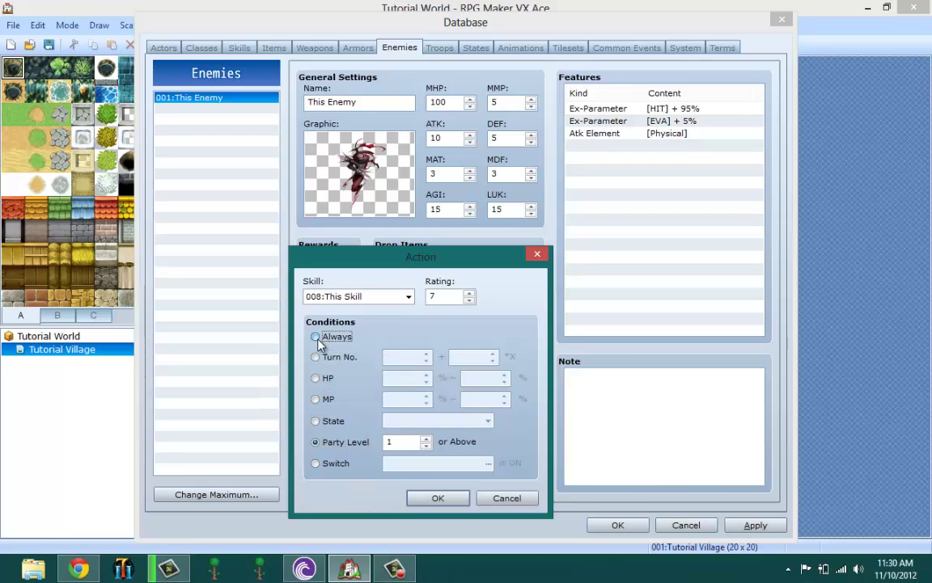
click(434, 498)
click(485, 398)
Compare the Attack and This Skill action patterns in the list.
click(506, 378)
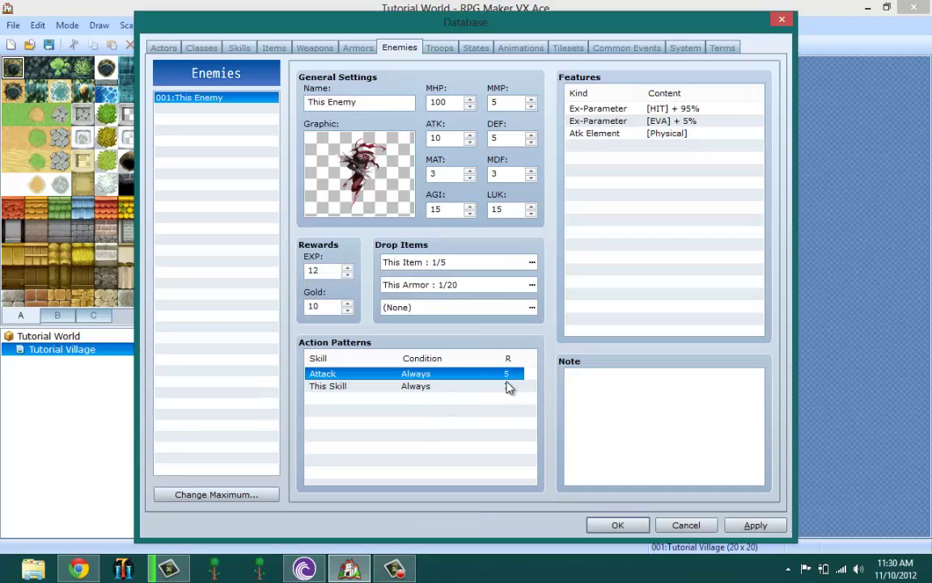
click(506, 388)
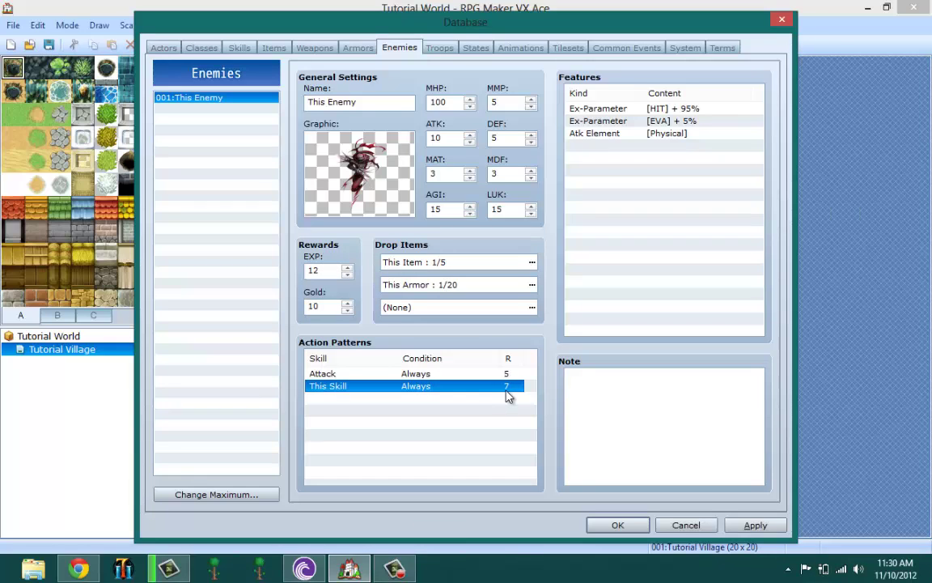
click(508, 376)
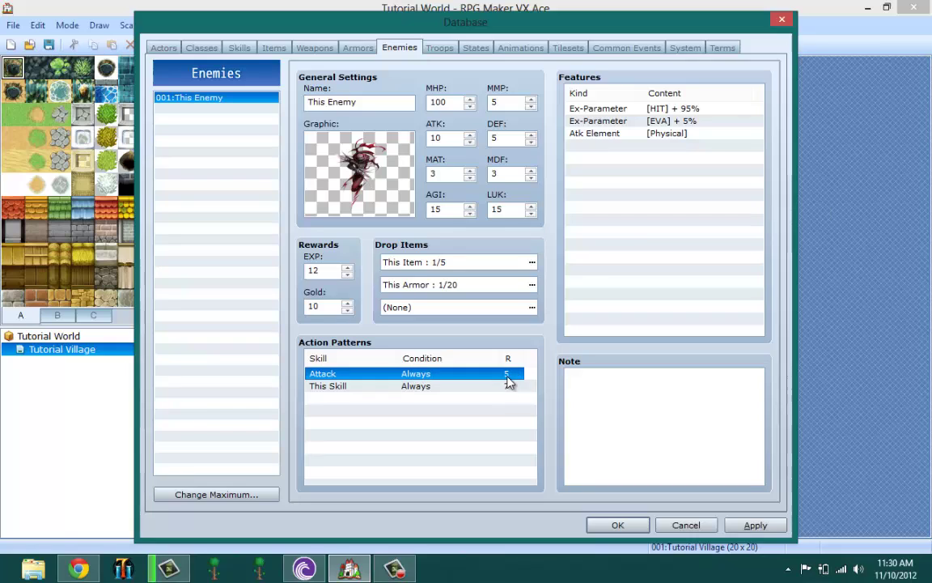
click(508, 387)
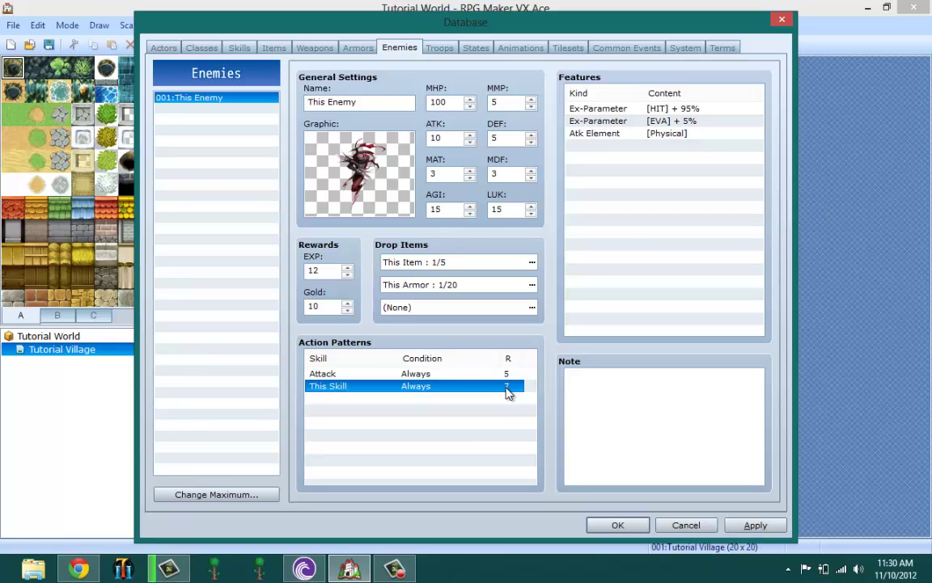
click(507, 376)
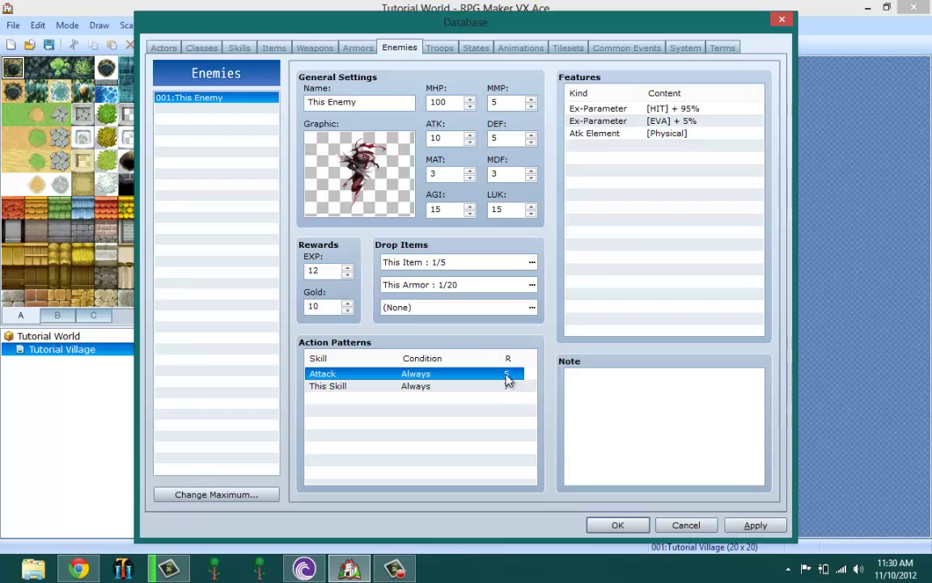
click(504, 387)
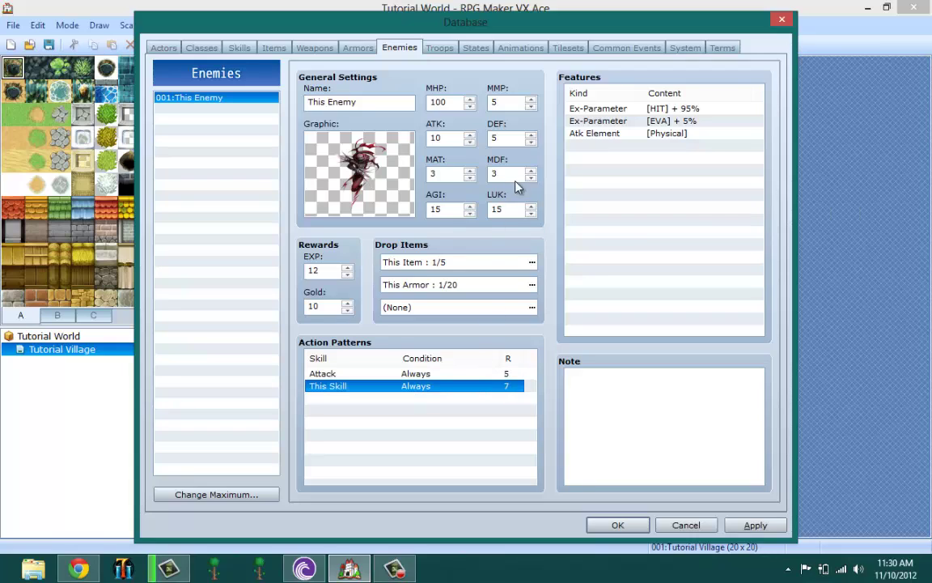
Change This Enemy's MMP to 20 and apply.
double_click(501, 102)
text(2)
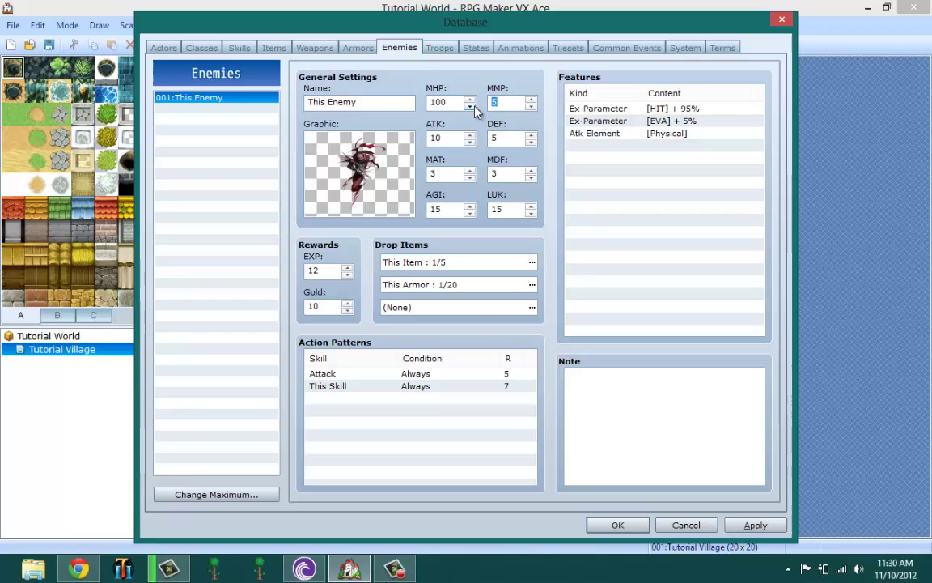
text(0)
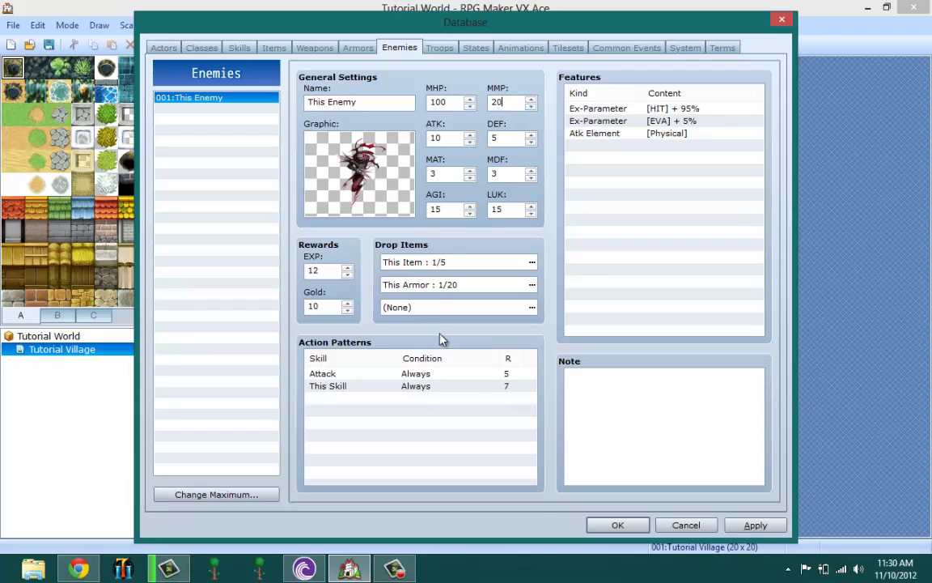
click(755, 524)
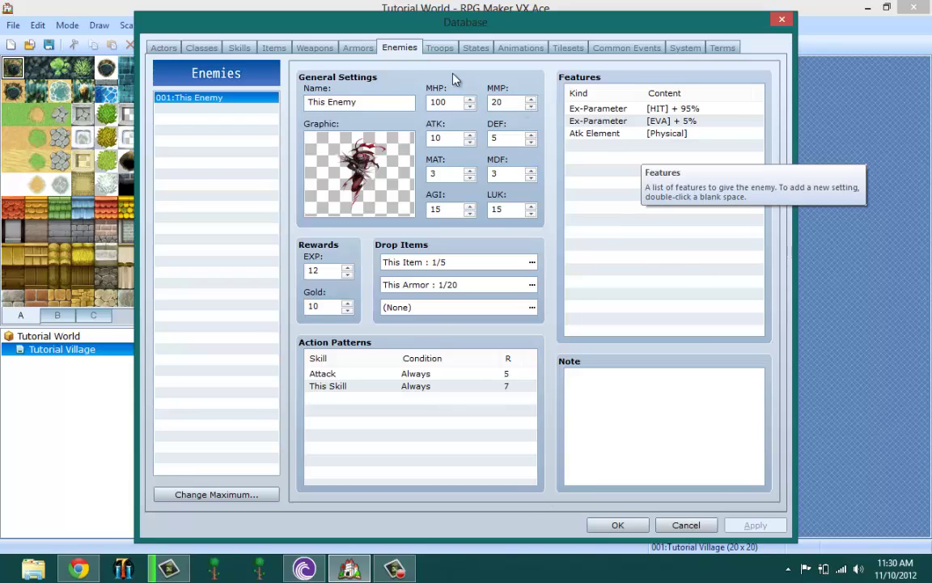
Check the This Sword weapon and This Armor entries, then return to the enemy.
click(318, 50)
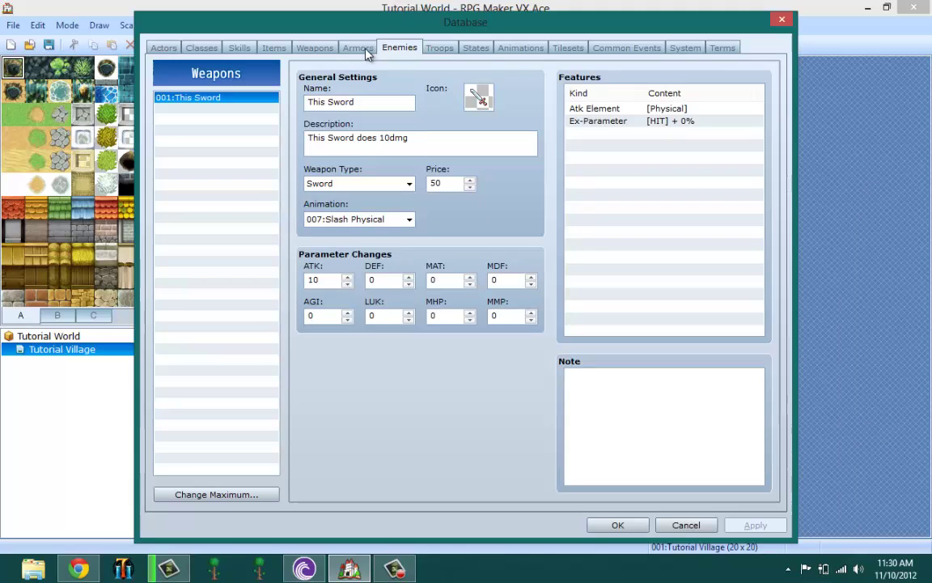
click(359, 50)
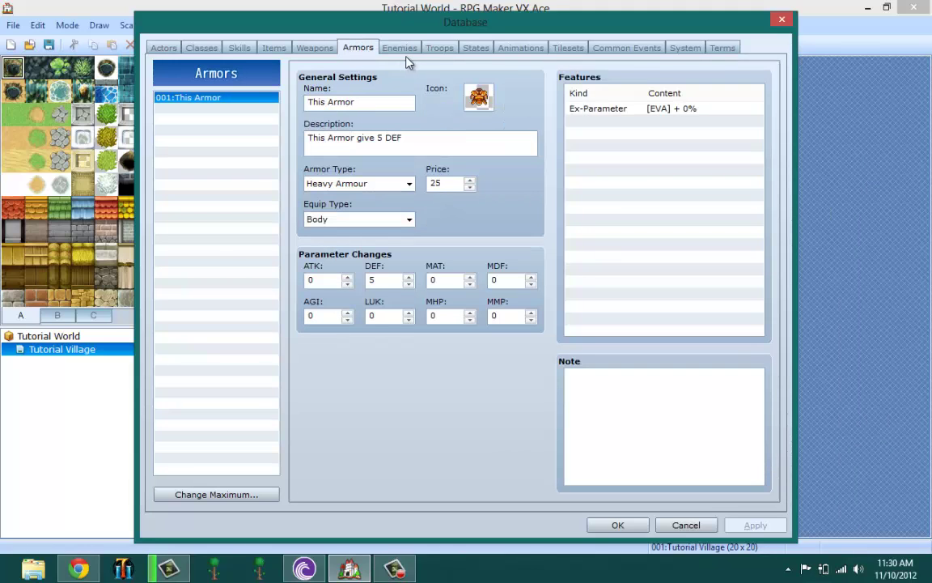
click(407, 49)
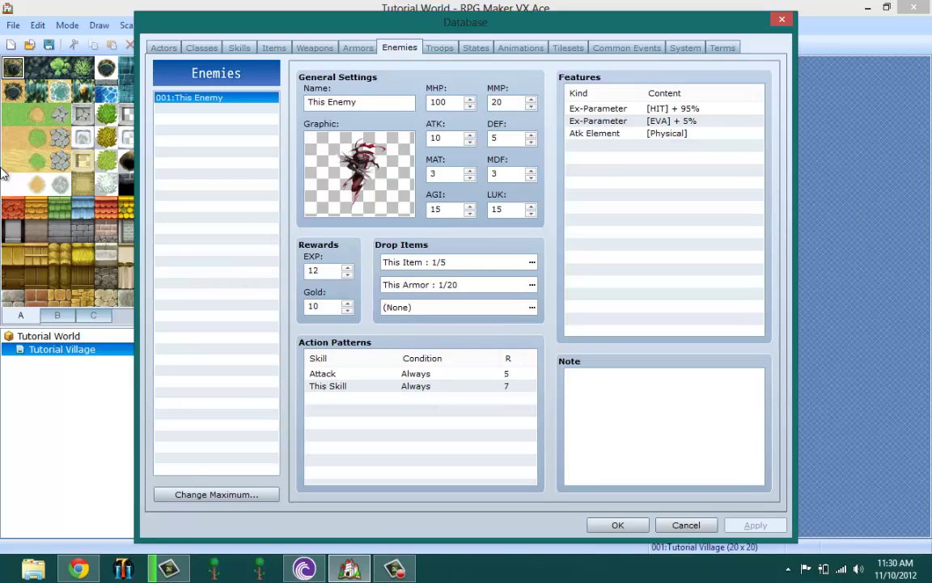
click(409, 397)
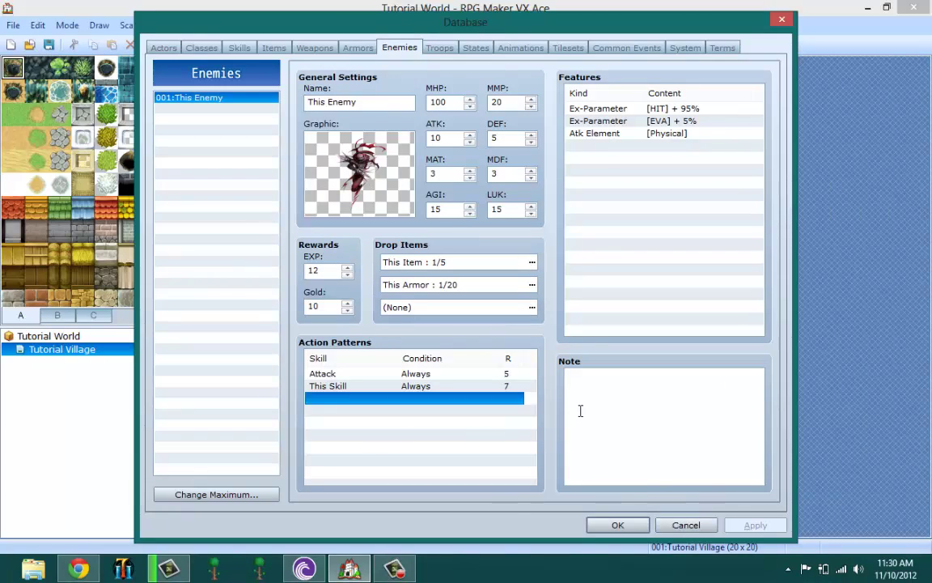
click(580, 410)
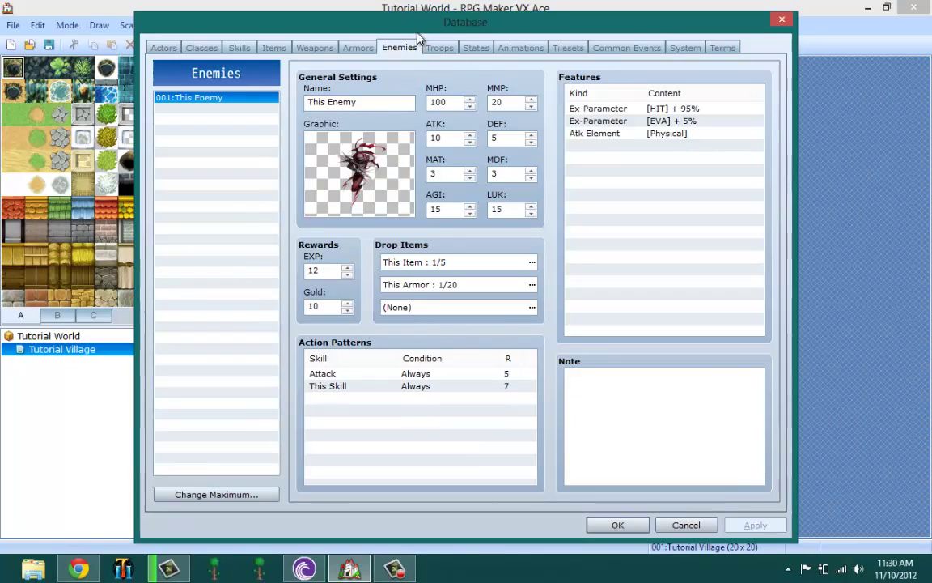
Add two This Enemy battlers to troop 001, space them apart, and autoname it 'This Enemy*2'.
click(437, 48)
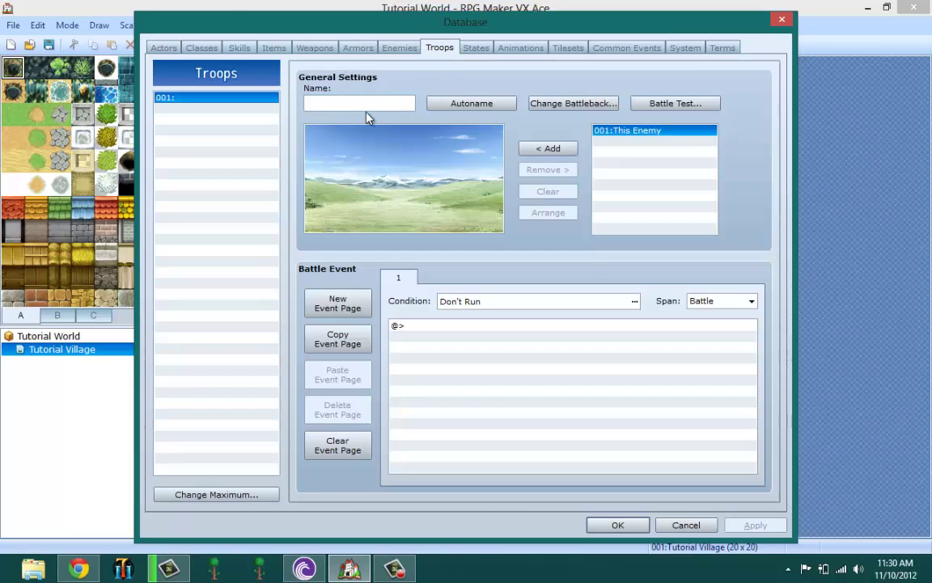
click(369, 106)
click(571, 151)
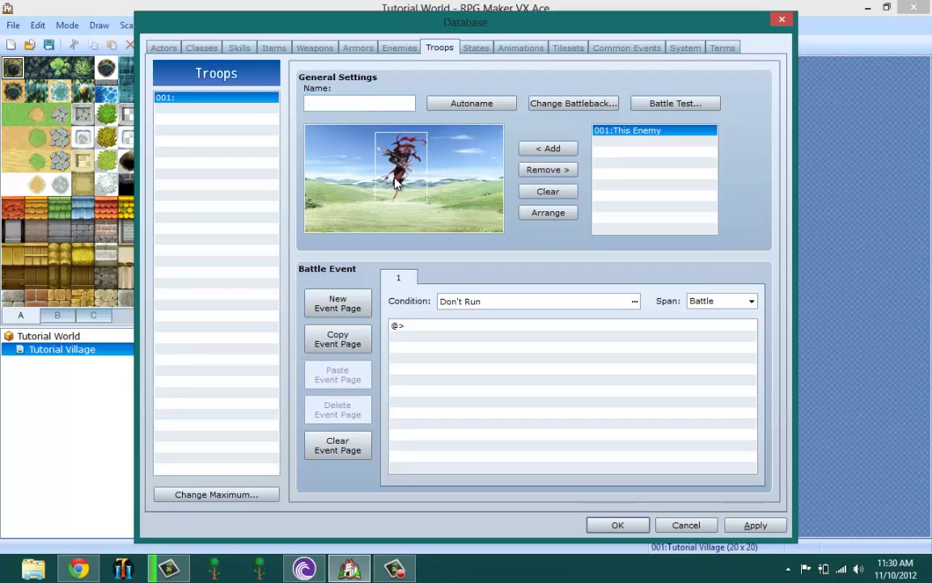
drag(395, 184, 474, 166)
click(548, 148)
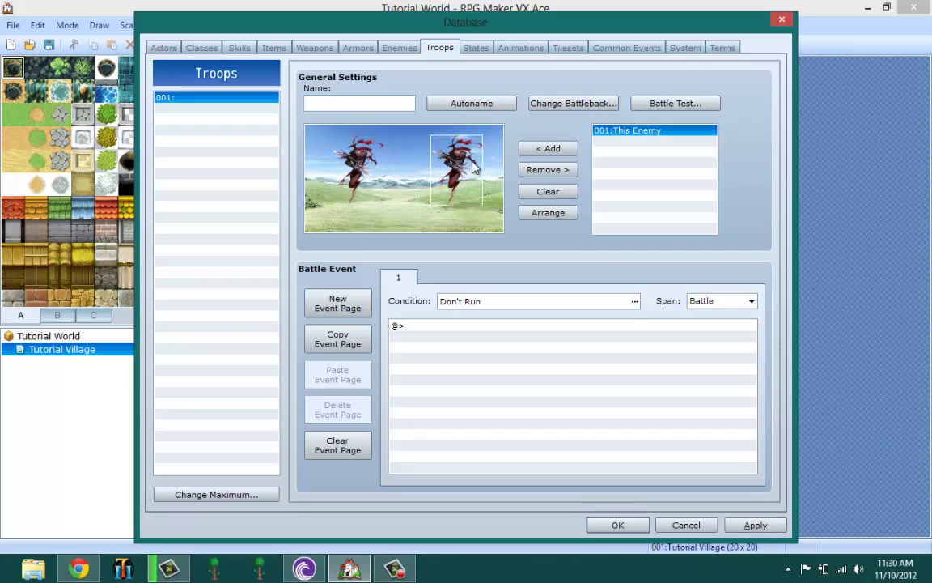
click(483, 109)
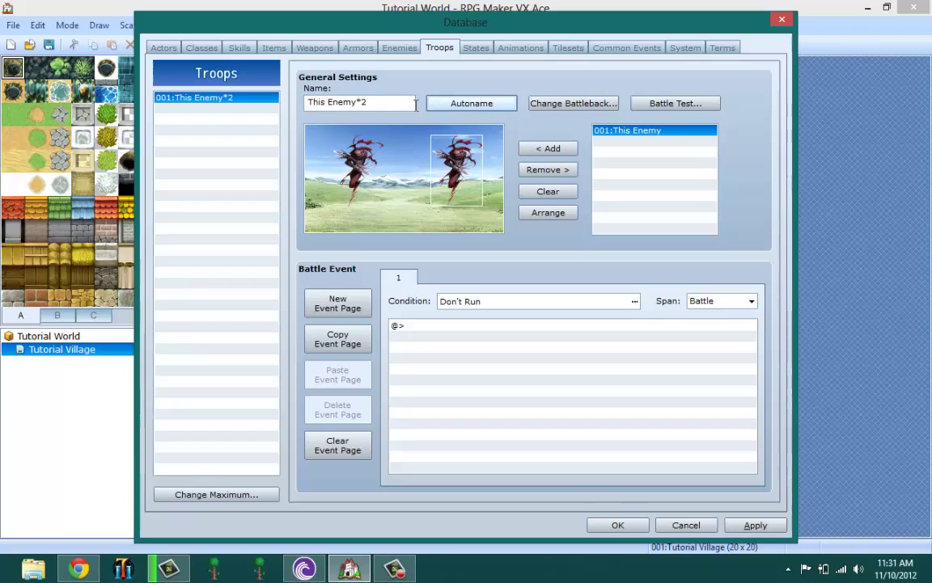
drag(391, 103, 131, 105)
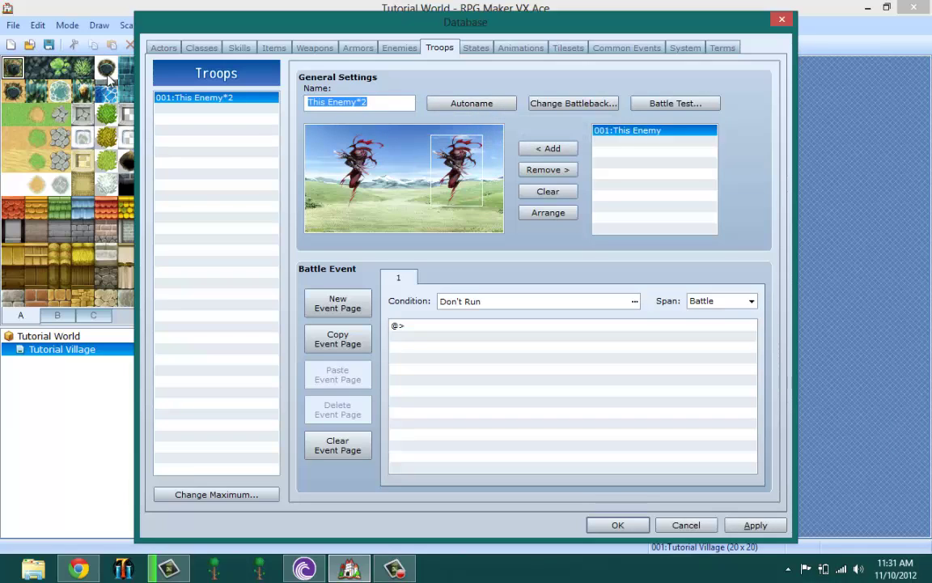
Set the troop's battleback to the Castle cobblestone floor with the Forest2 backdrop.
click(555, 109)
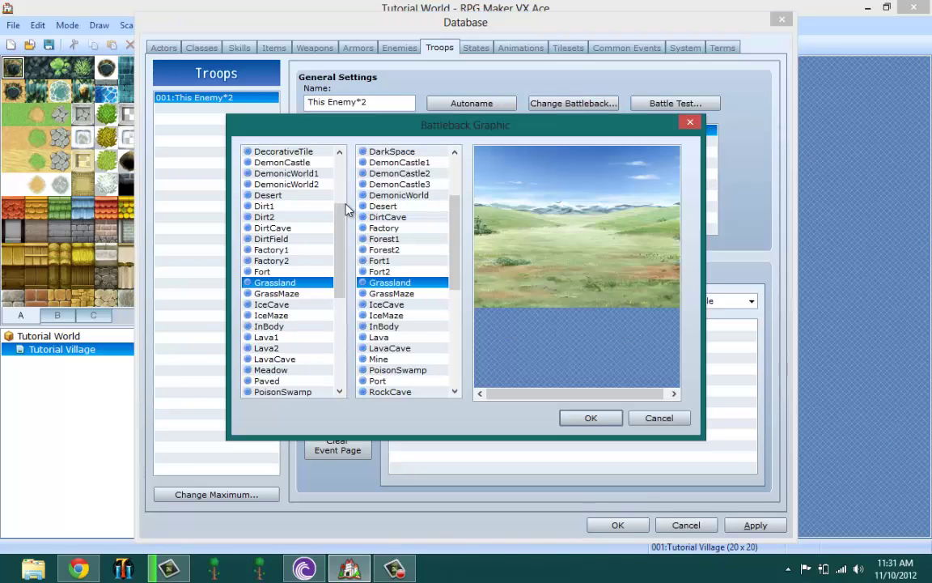
click(292, 197)
click(285, 217)
scroll(271, 194, up, 4)
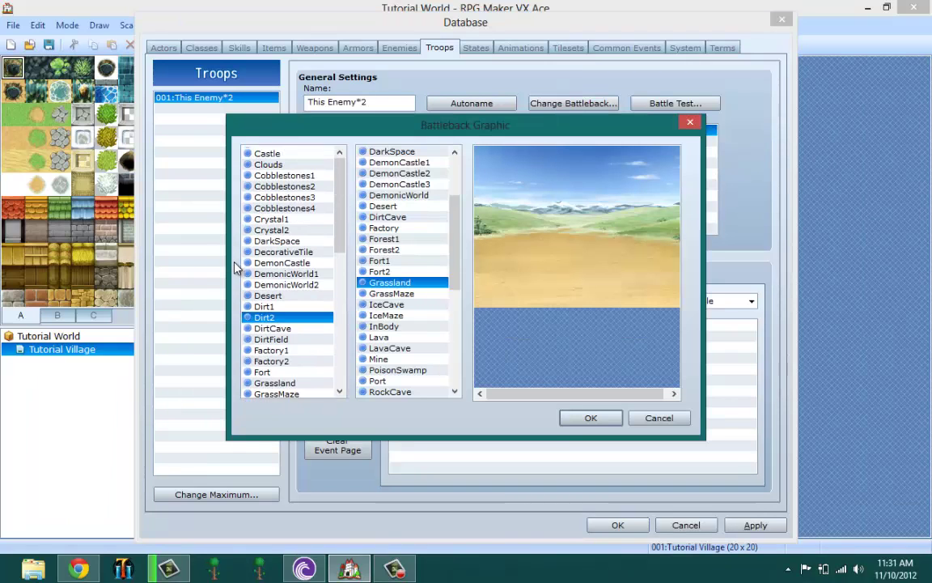
click(245, 162)
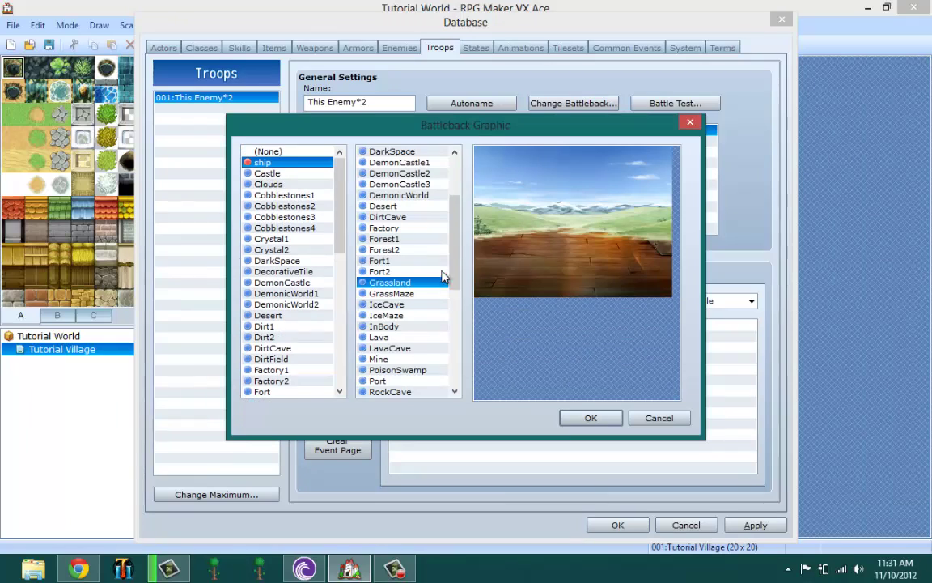
click(267, 173)
click(271, 184)
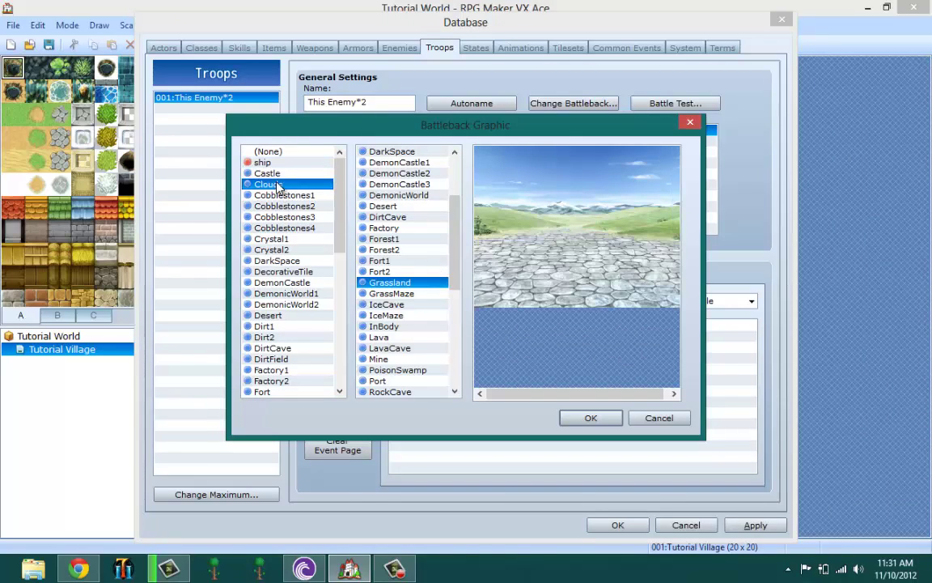
click(275, 173)
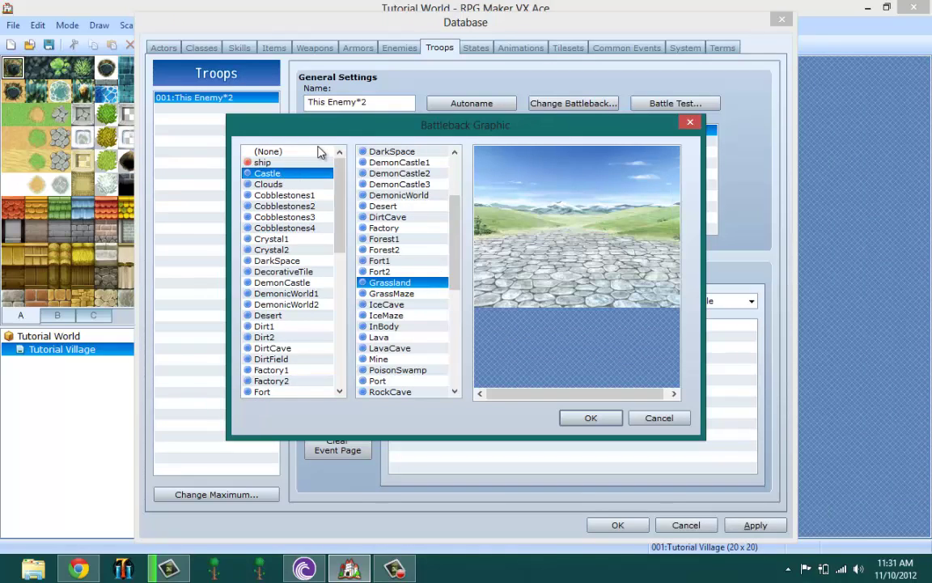
click(380, 272)
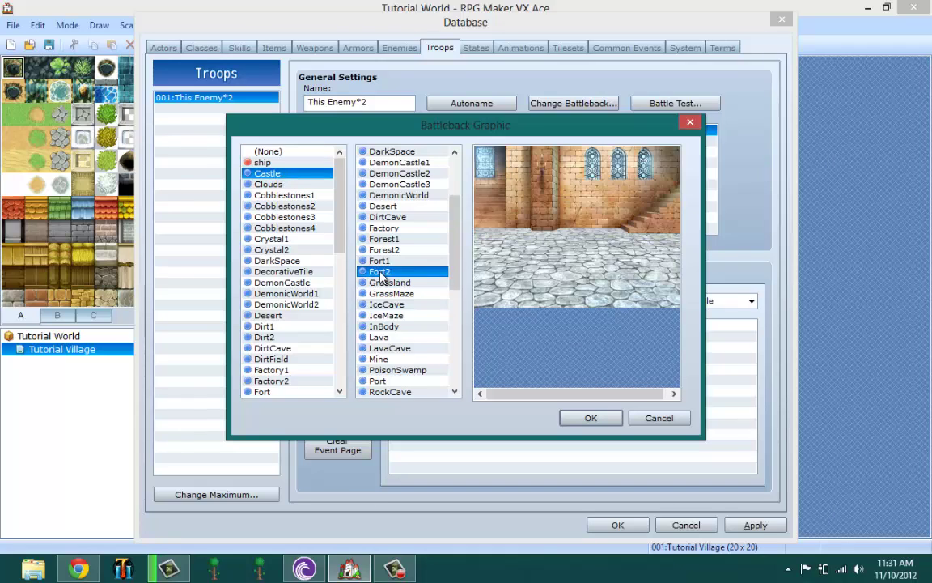
click(381, 261)
click(380, 251)
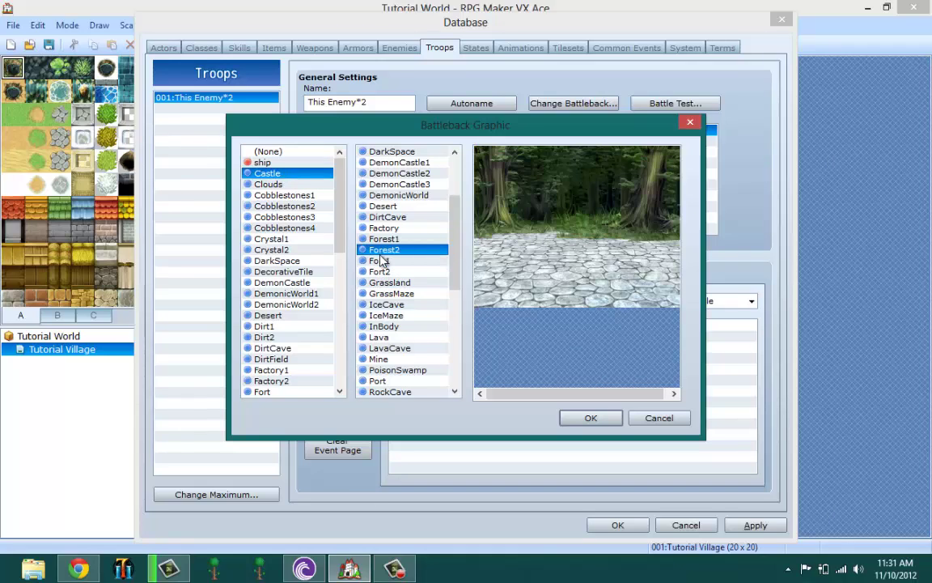
click(586, 416)
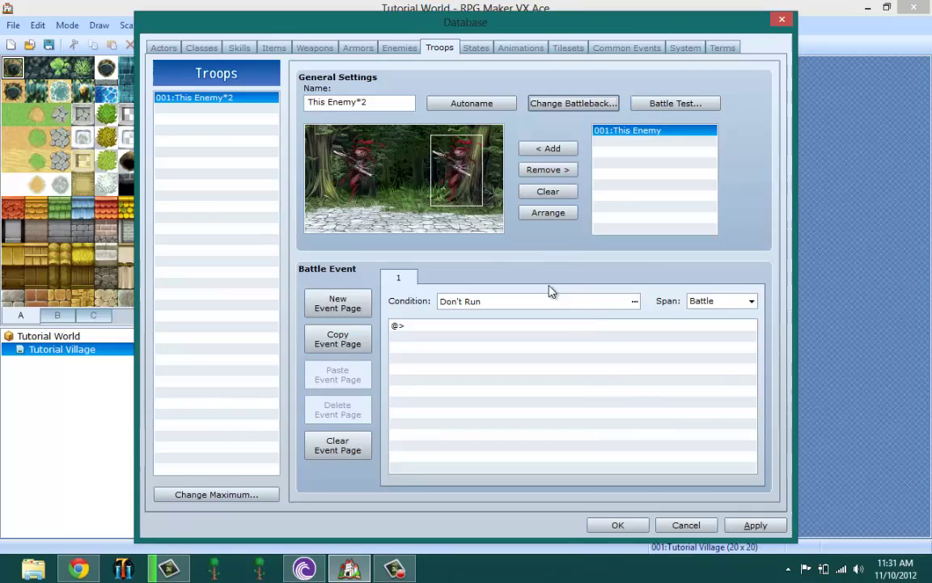
click(502, 346)
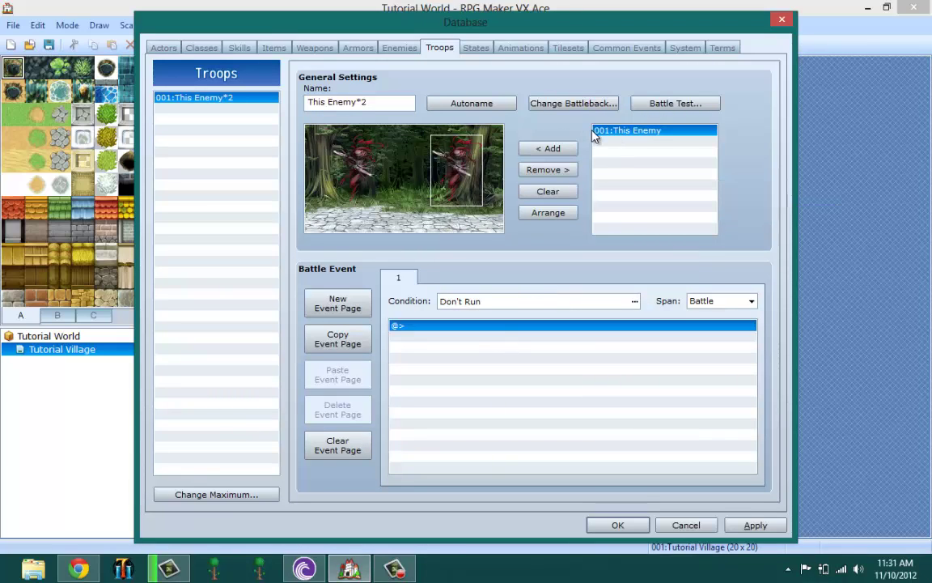
click(652, 103)
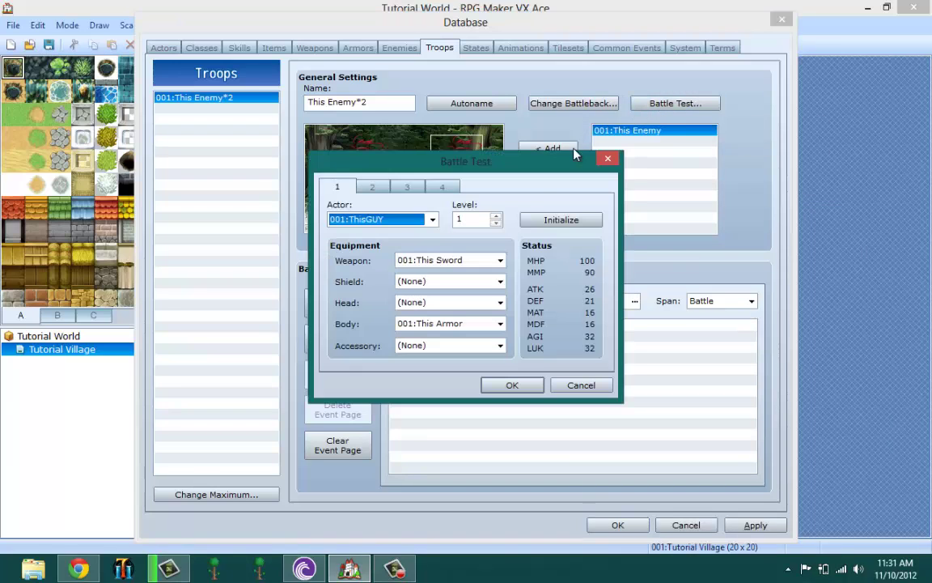
click(377, 189)
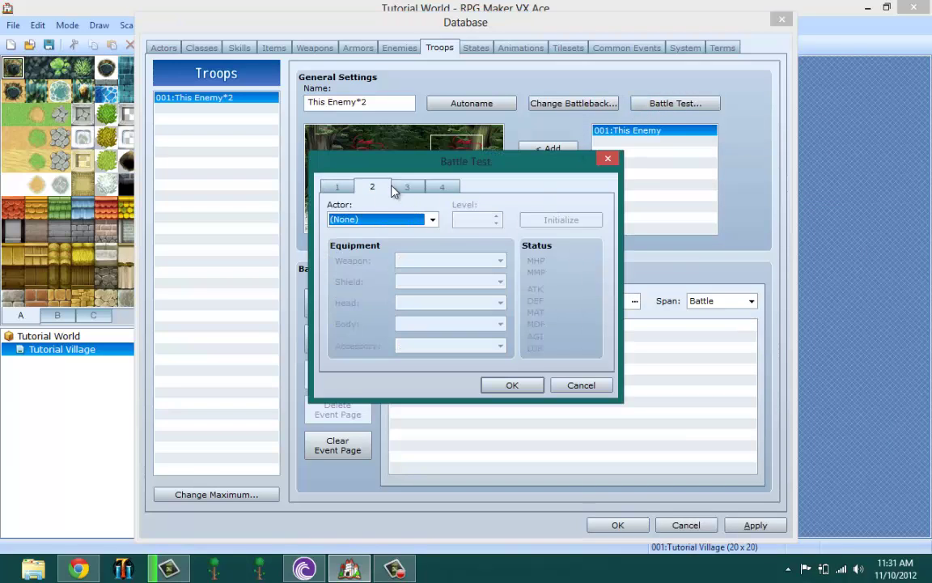
click(407, 187)
click(442, 188)
click(346, 192)
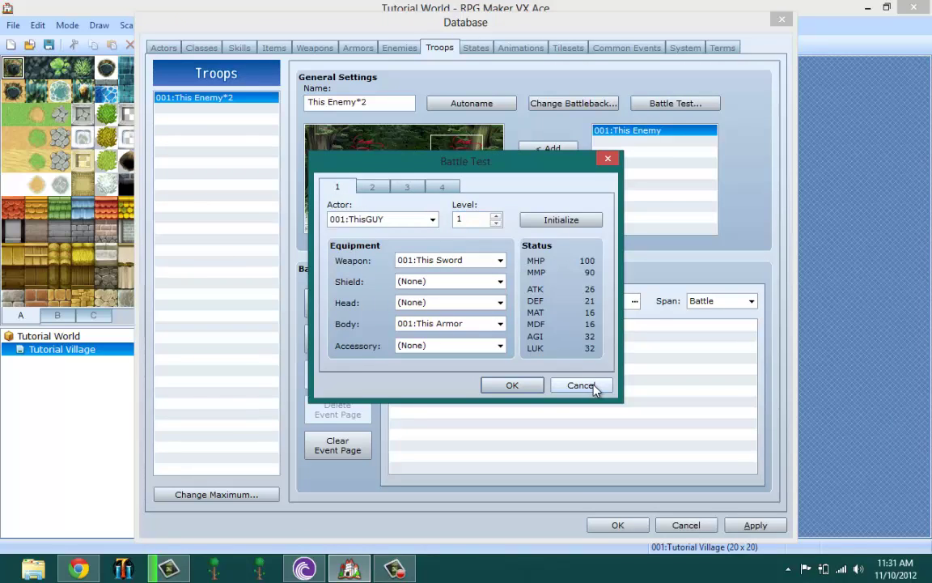
drag(586, 388, 353, 203)
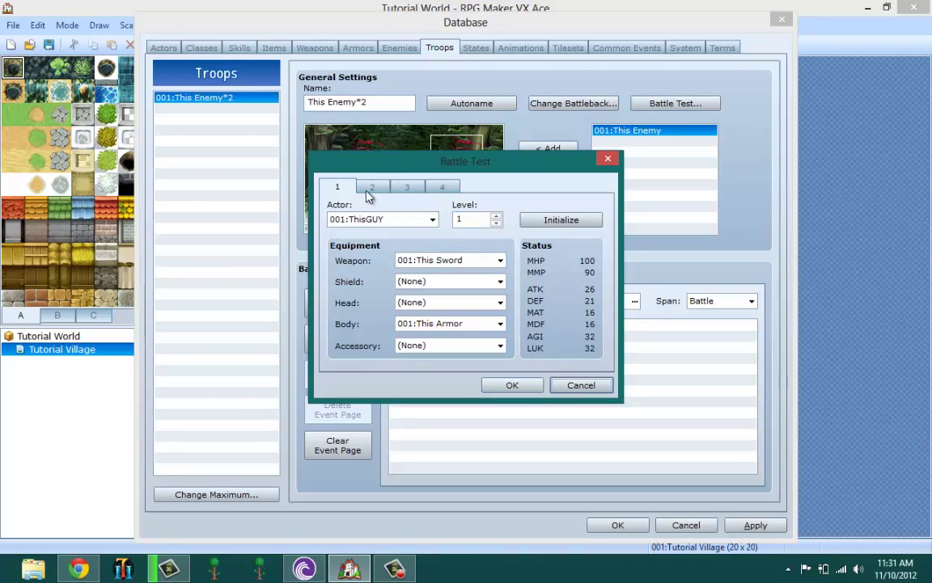
click(442, 187)
click(338, 187)
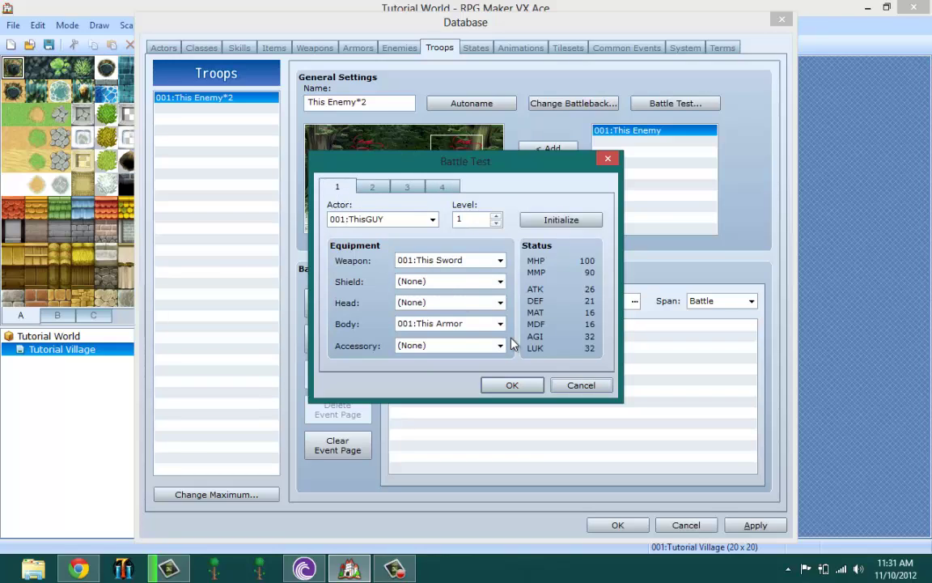
click(581, 385)
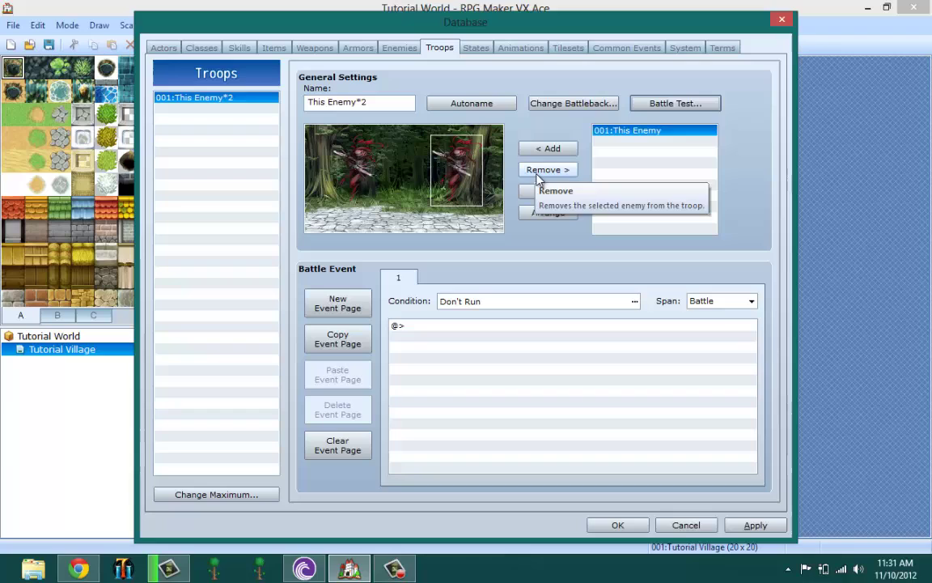
Arrange the two enemies in the troop preview and bring up the battle event line's edit options.
click(550, 213)
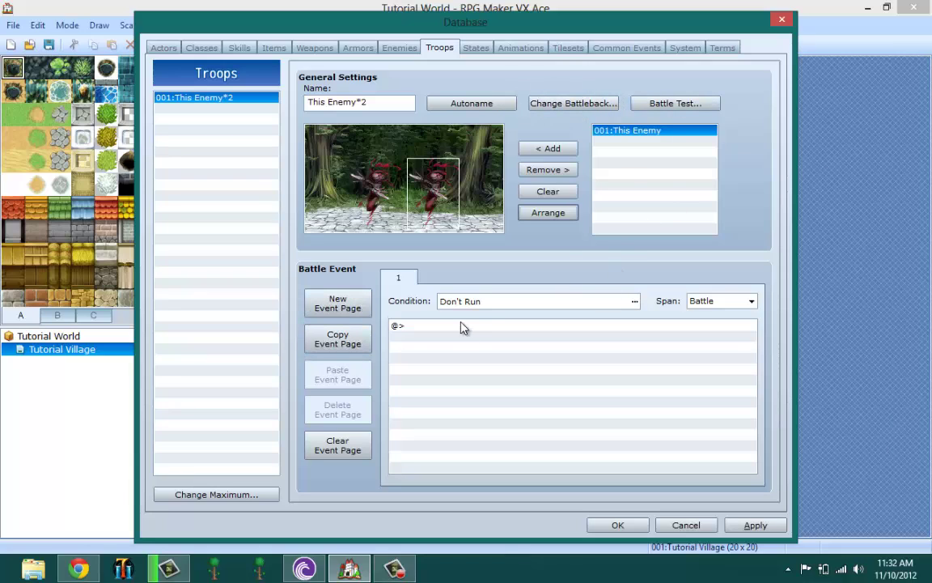
click(396, 570)
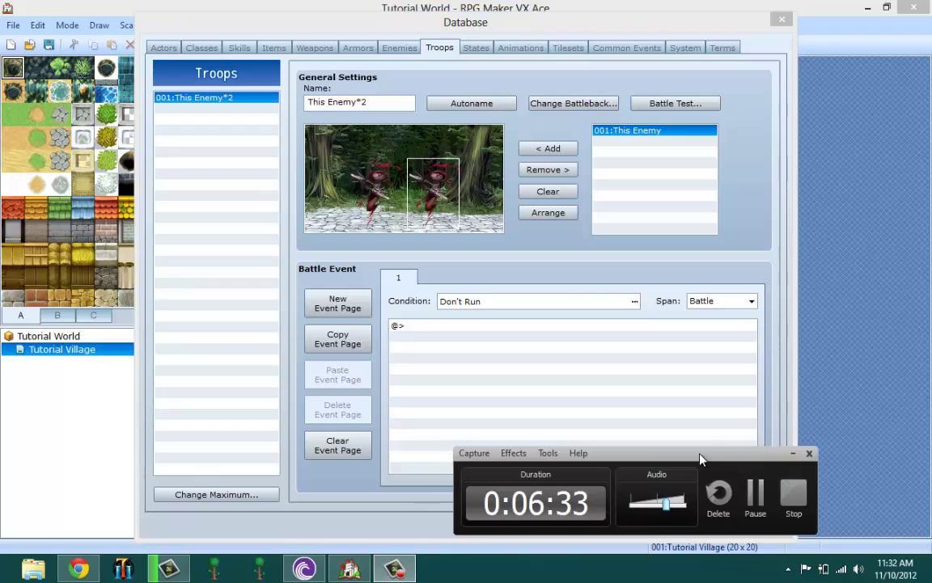
click(791, 452)
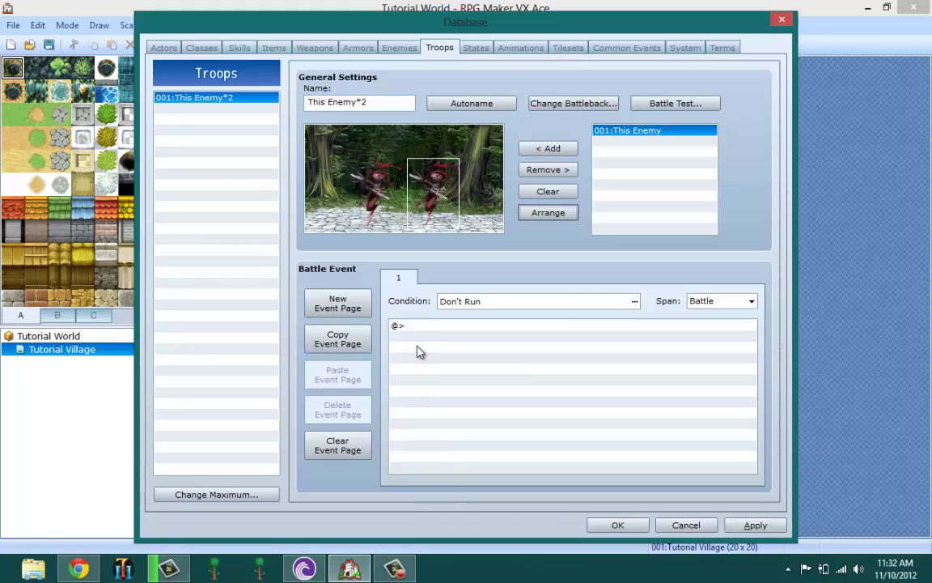
right_drag(420, 333, 484, 350)
Tick 'When the end of the turn' as the page's run condition and confirm it.
click(508, 303)
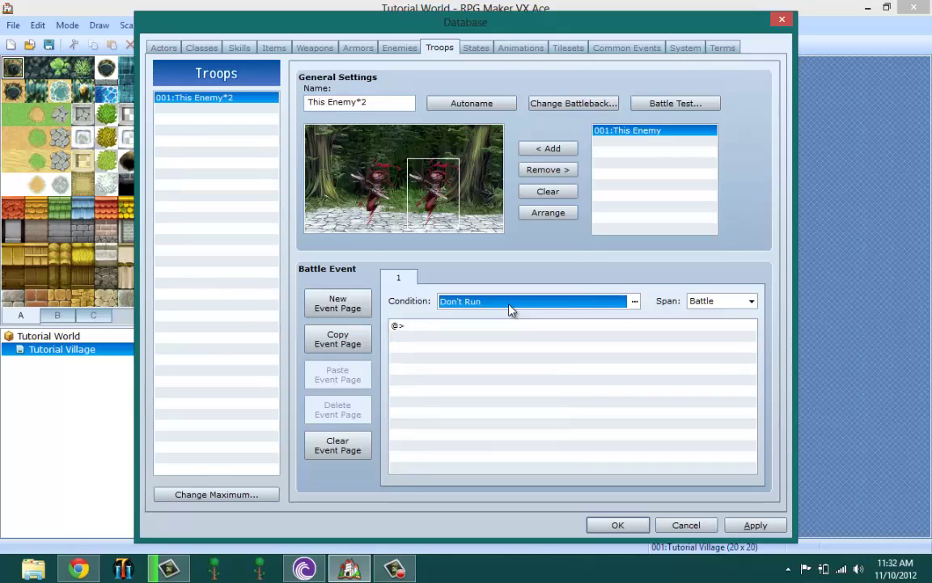
click(634, 301)
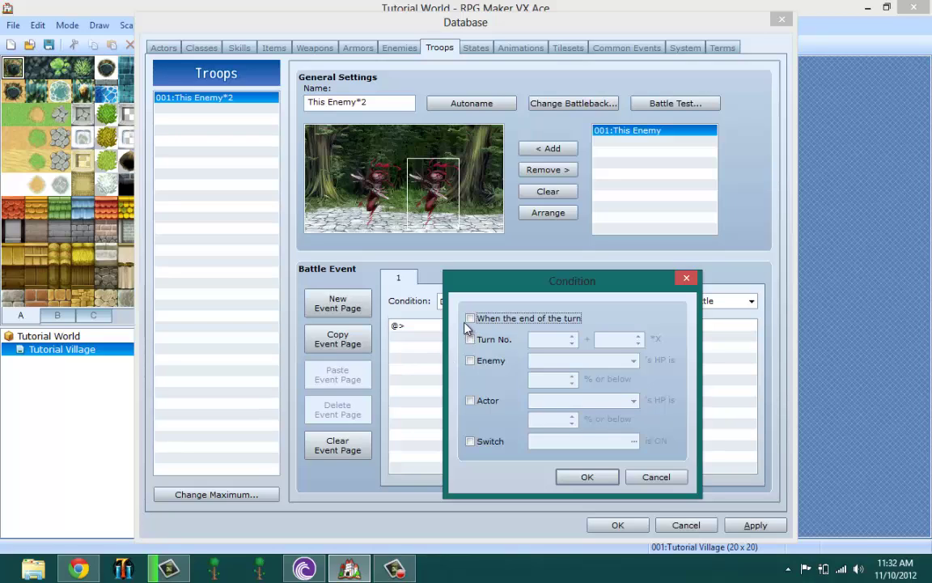
click(468, 320)
click(587, 477)
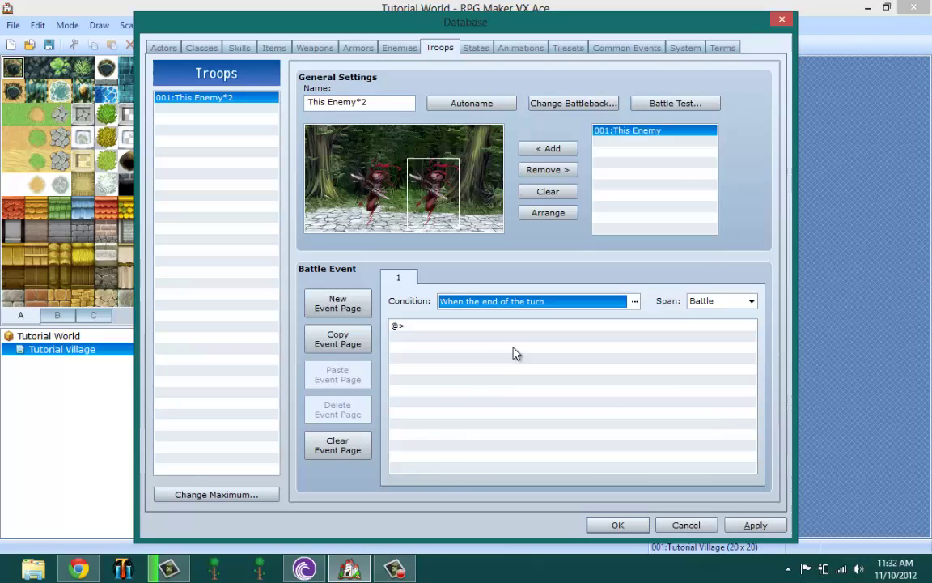
Open the event command list from the empty command line, then close it unused.
click(528, 339)
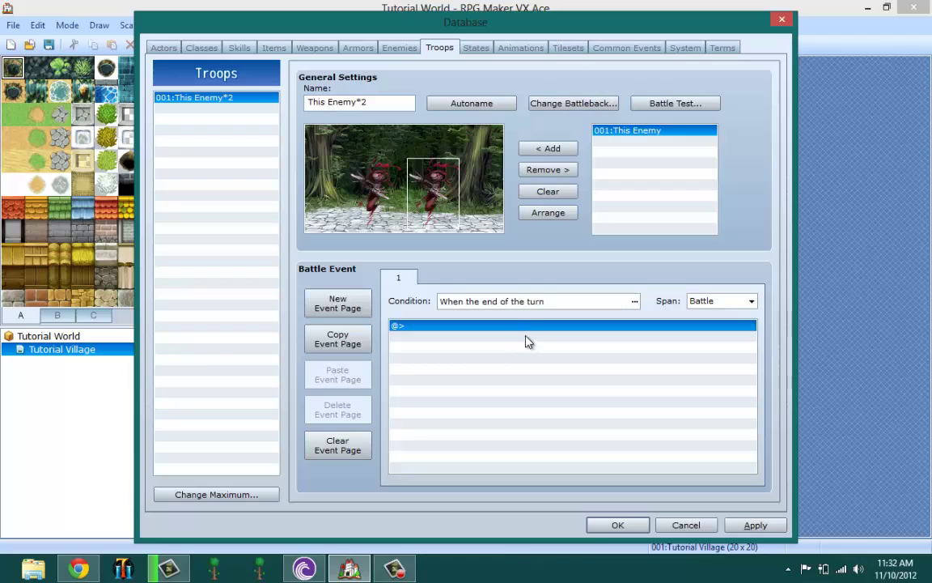
right_click(456, 324)
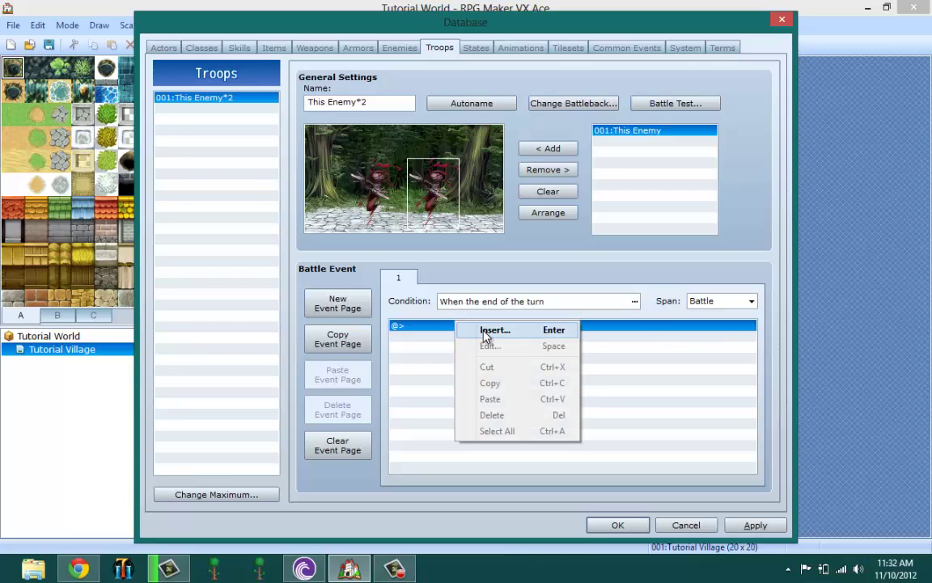
key(Return)
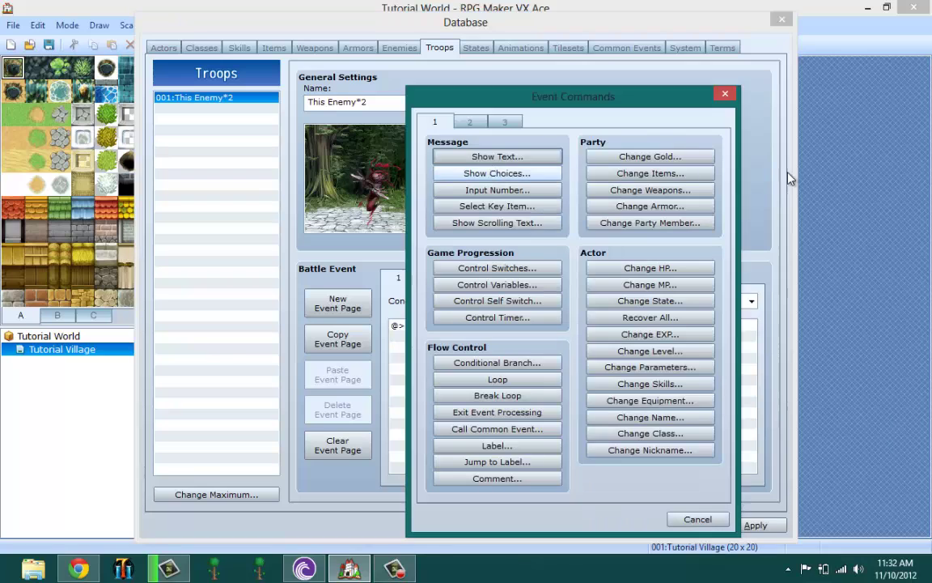
click(726, 96)
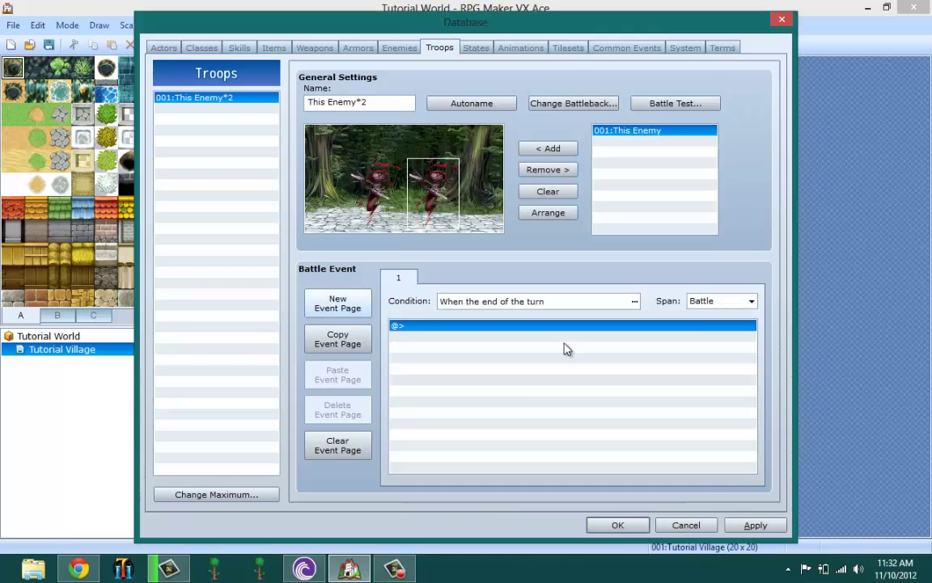
Try actor HP, enemy HP and turn conditions, leaving only Turn No. ticked at 0 + 0*X.
click(634, 301)
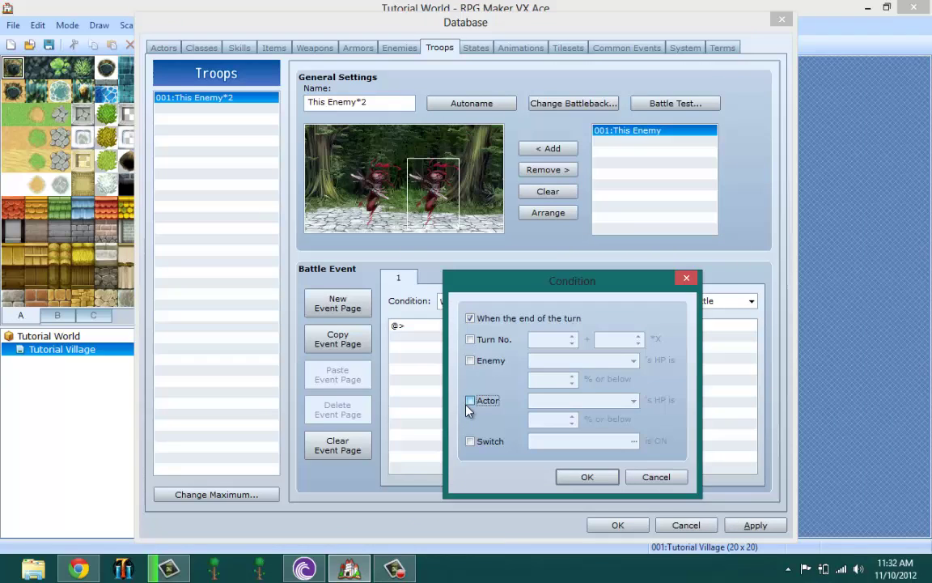
click(470, 401)
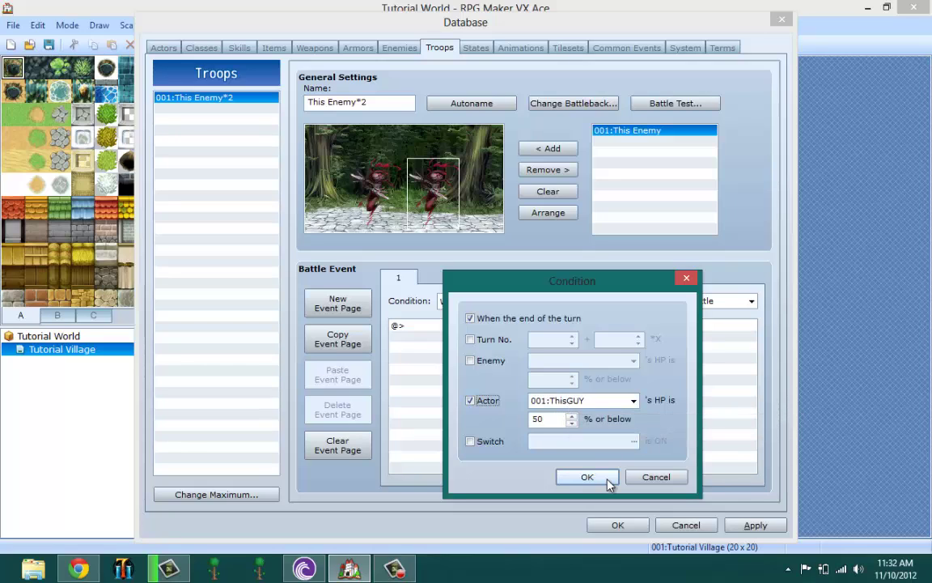
click(469, 362)
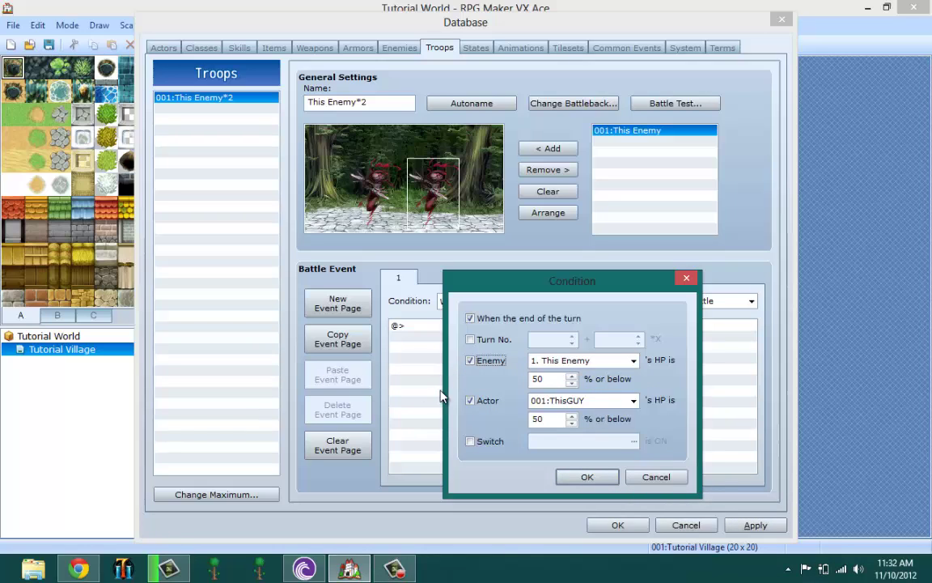
click(472, 403)
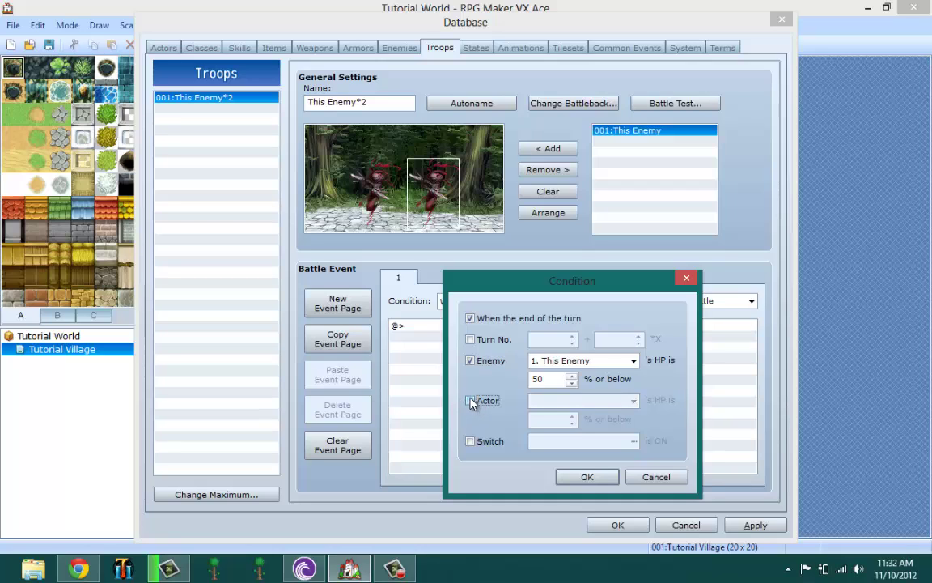
click(486, 341)
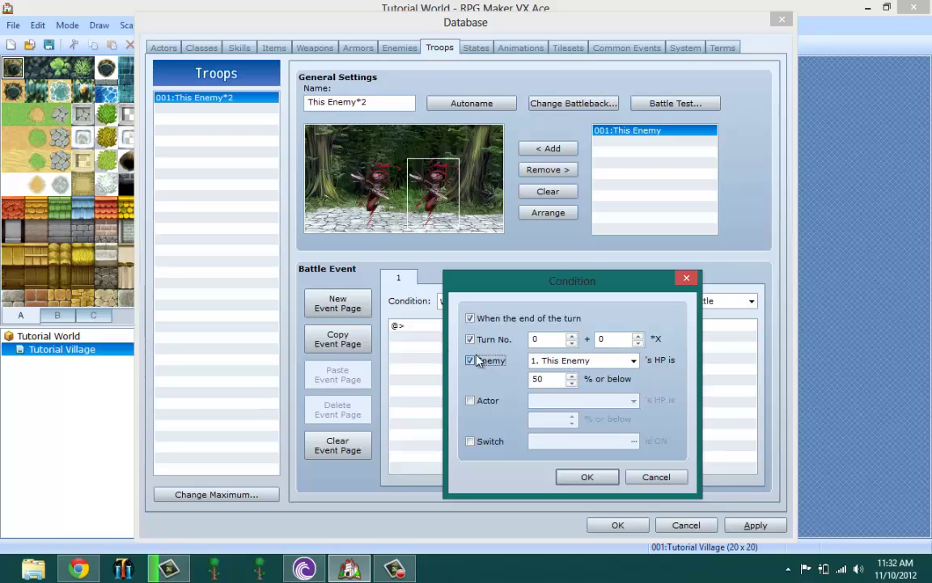
click(476, 360)
click(472, 319)
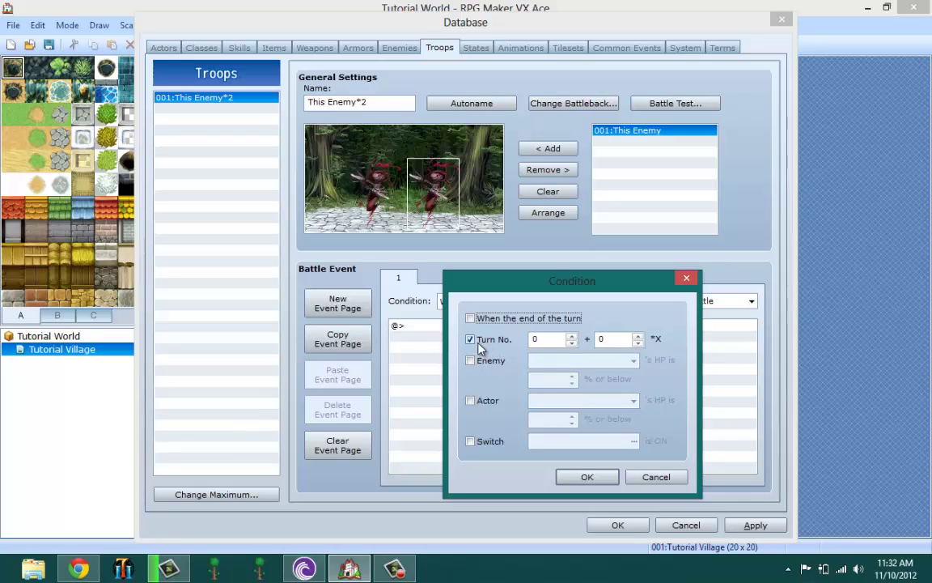
double_click(534, 339)
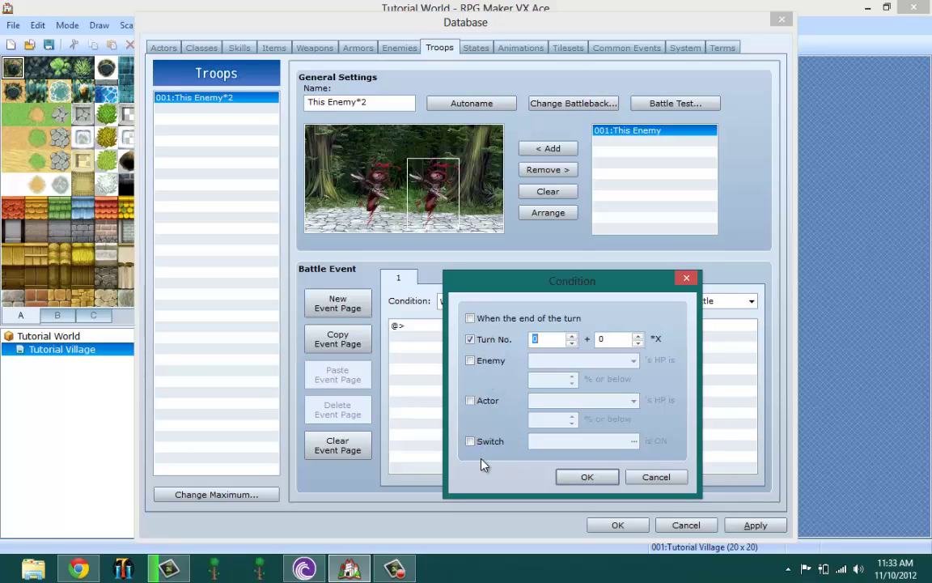
click(657, 477)
click(543, 373)
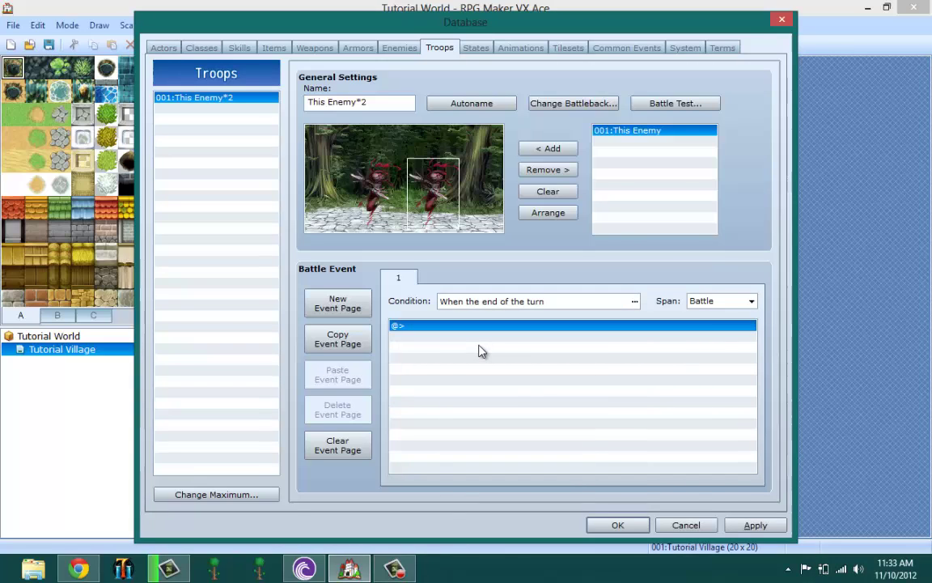
right_click(480, 340)
click(519, 350)
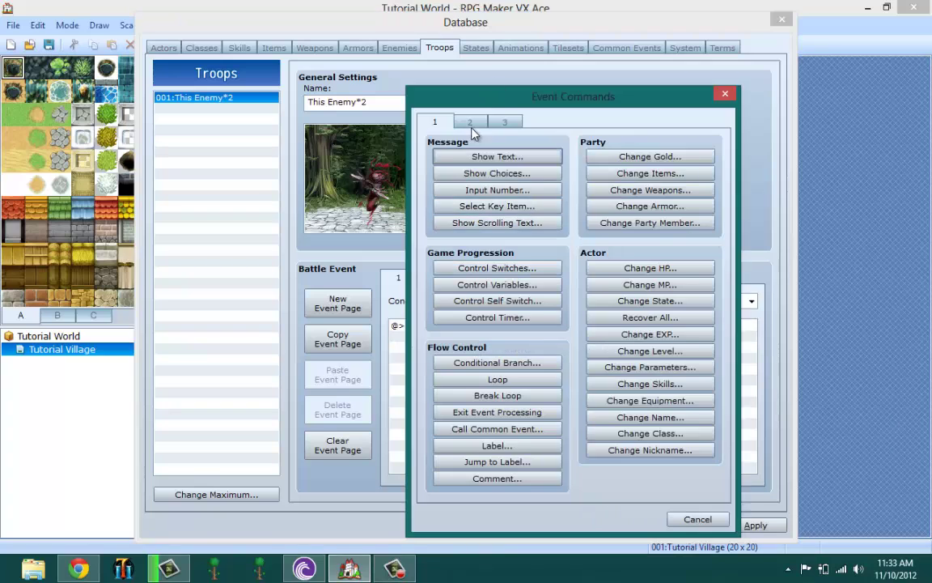
key(ctrl+Tab)
key(ctrl+Tab)
key(ctrl+Tab)
key(ctrl+Tab)
key(ctrl+Tab)
key(ctrl+Tab)
key(ctrl+Tab)
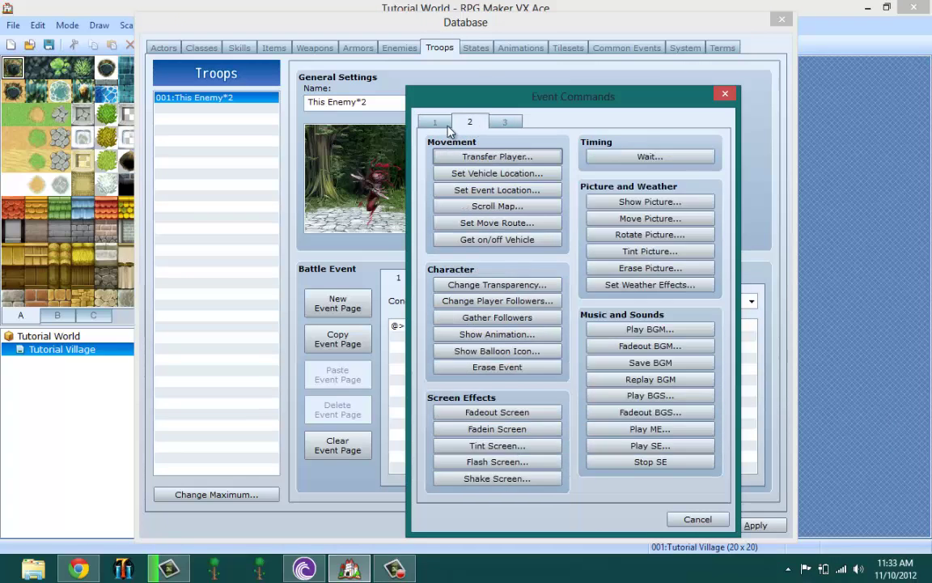
key(ctrl+Tab)
key(ctrl+Tab)
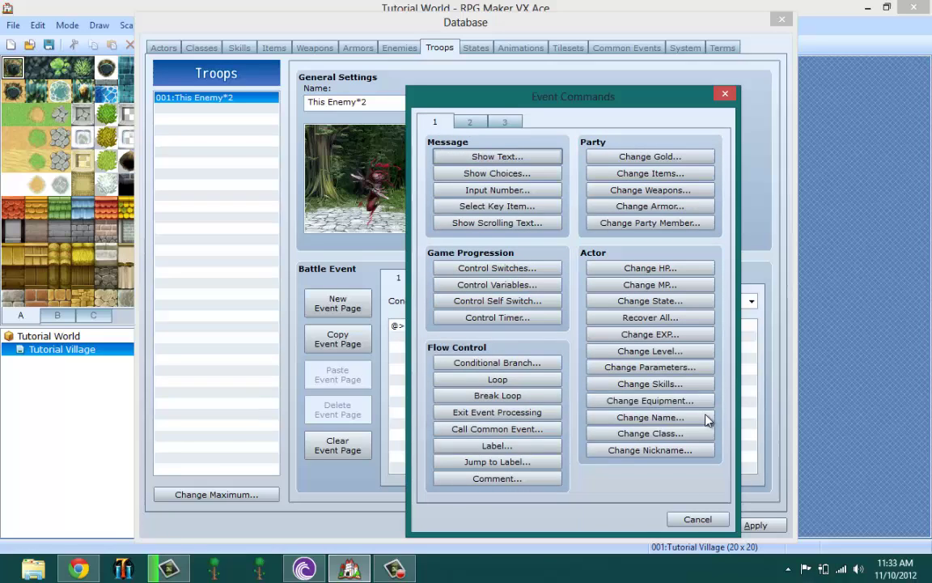
click(470, 122)
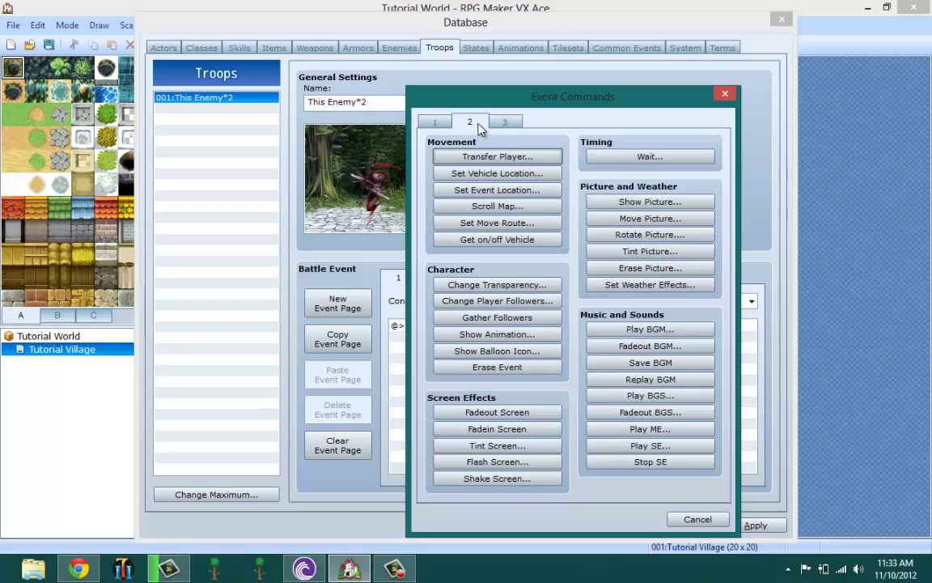
click(504, 122)
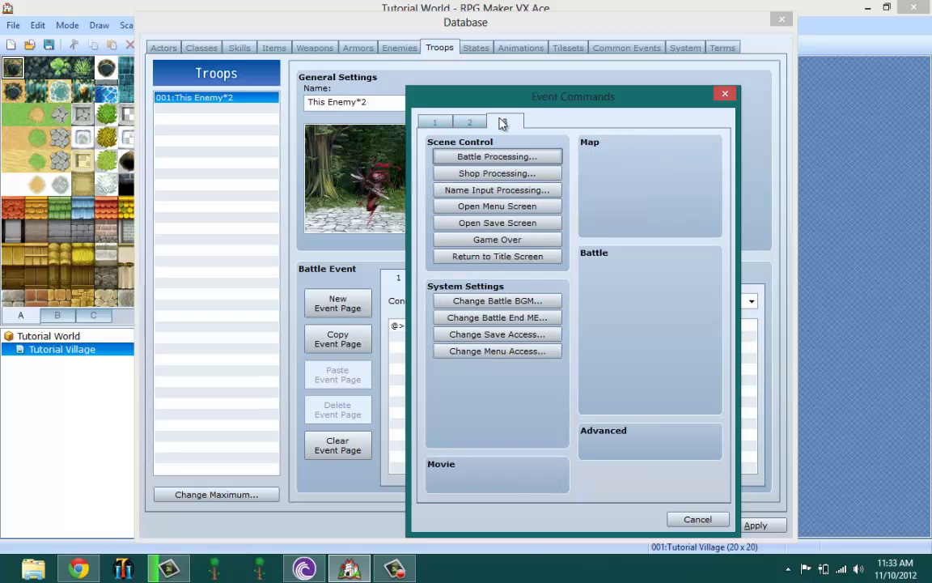
click(698, 519)
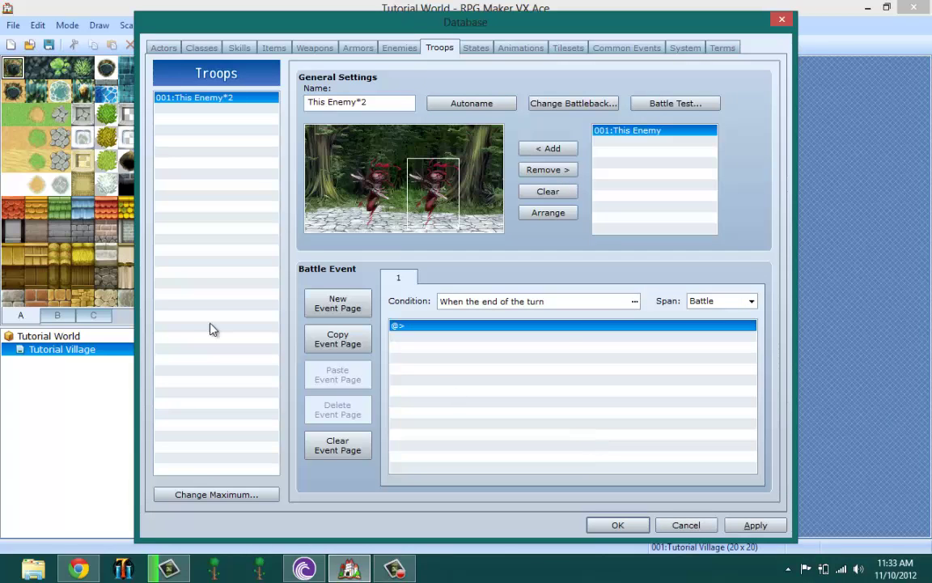
Add two battle event pages, then delete the extra pages again.
click(339, 306)
click(338, 306)
click(338, 306)
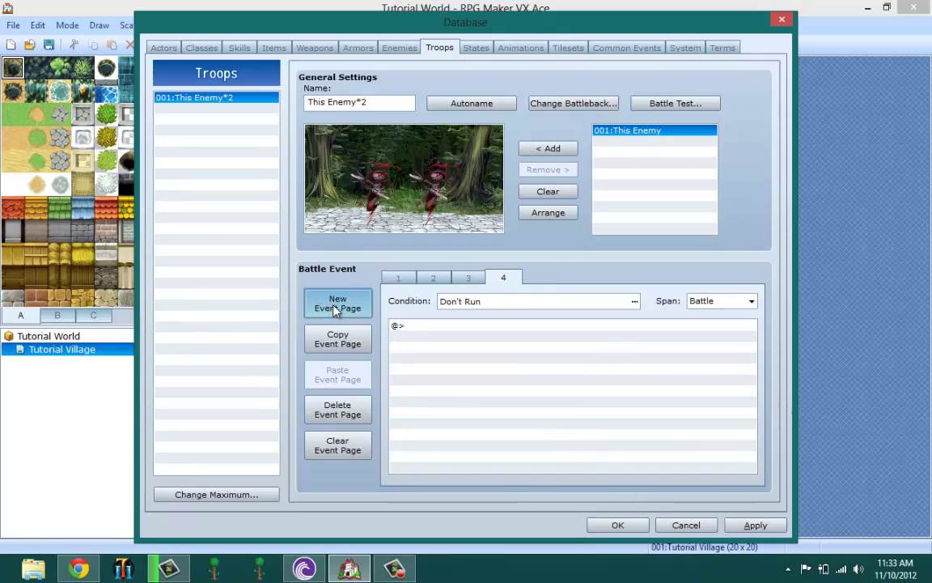
click(338, 306)
click(338, 305)
click(339, 306)
click(339, 306)
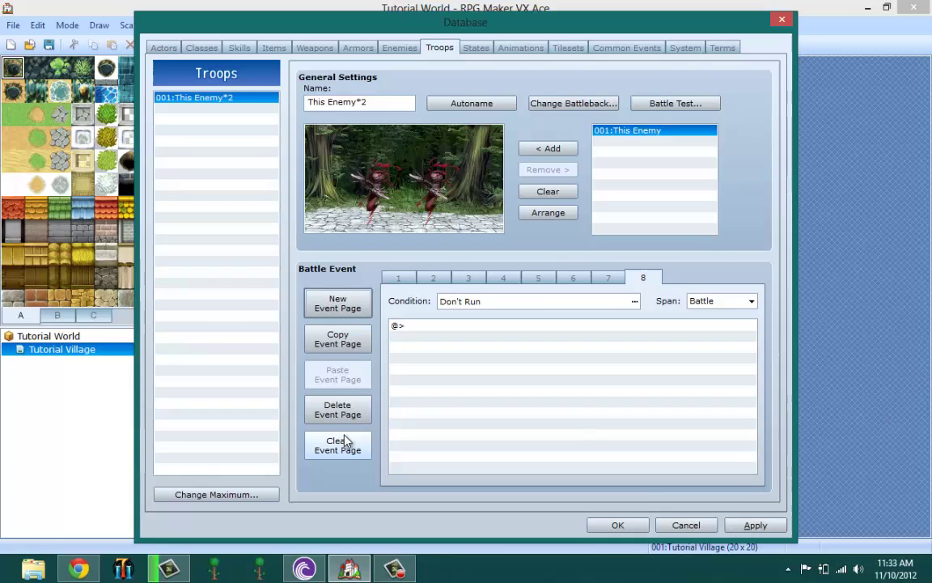
click(338, 410)
click(337, 410)
click(337, 410)
click(337, 410)
click(338, 410)
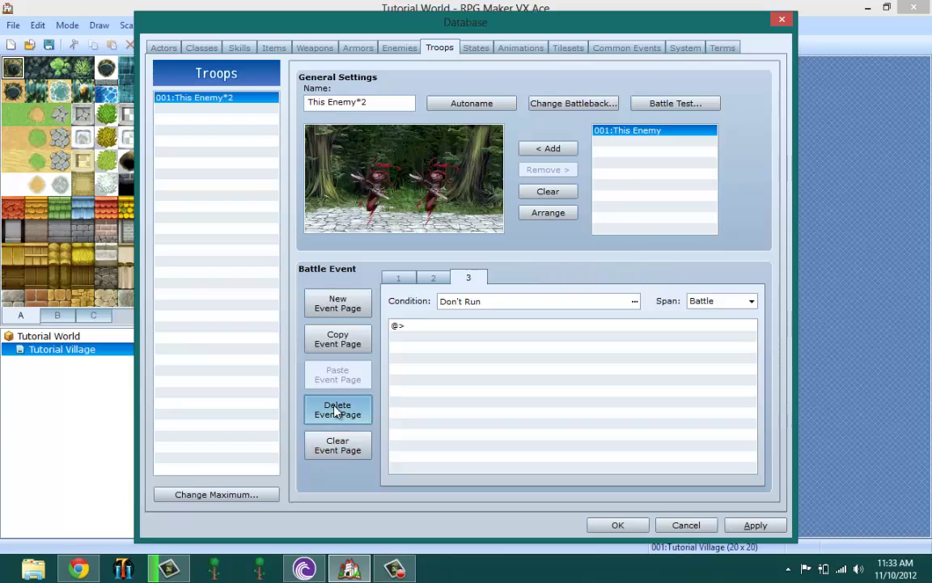
click(337, 410)
click(337, 410)
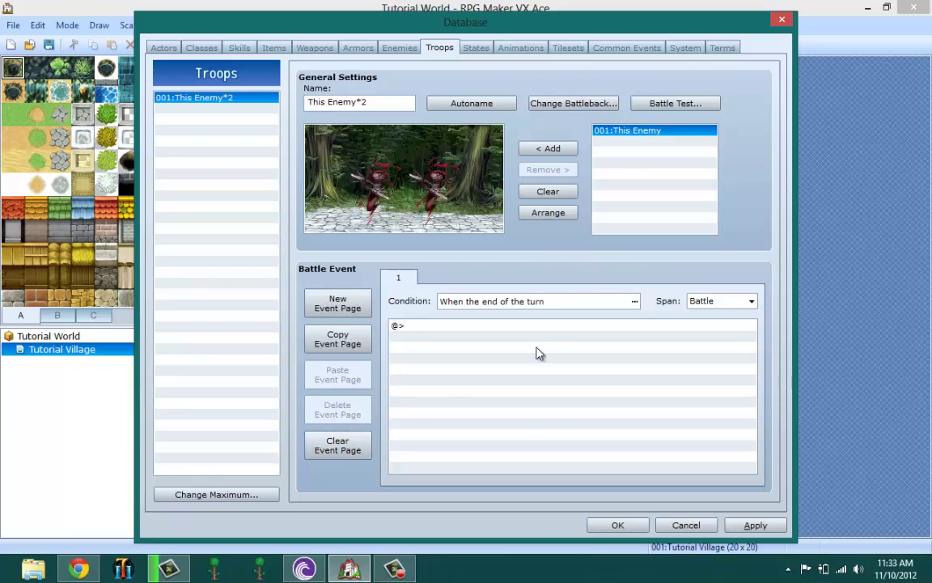
Clear the end-of-turn condition, keep Span as Battle, and apply the troop changes.
click(635, 303)
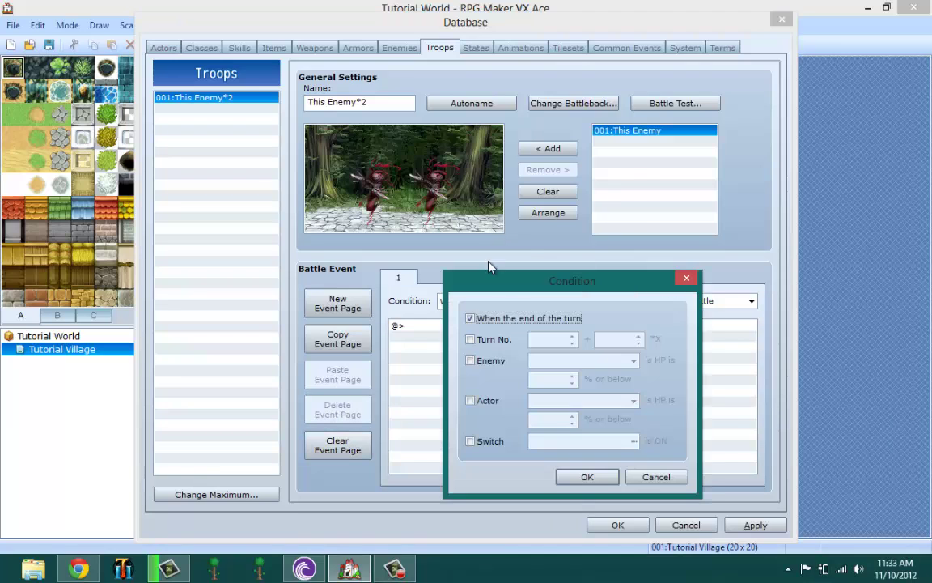
click(476, 320)
click(586, 477)
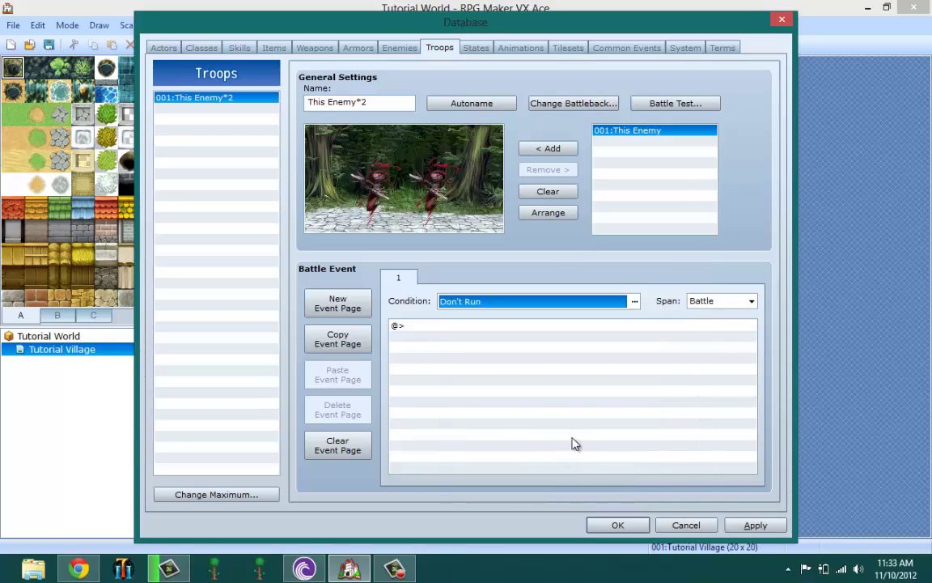
click(713, 300)
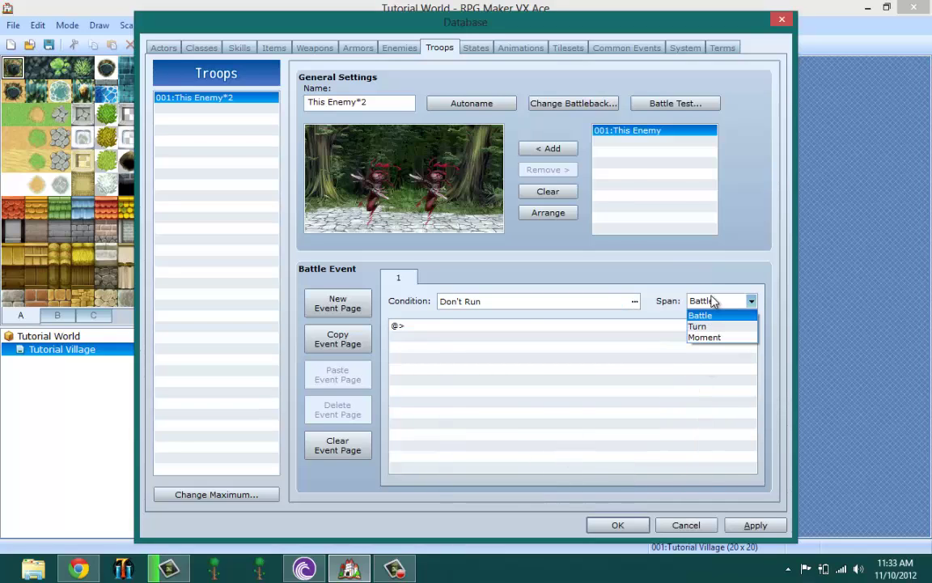
click(555, 312)
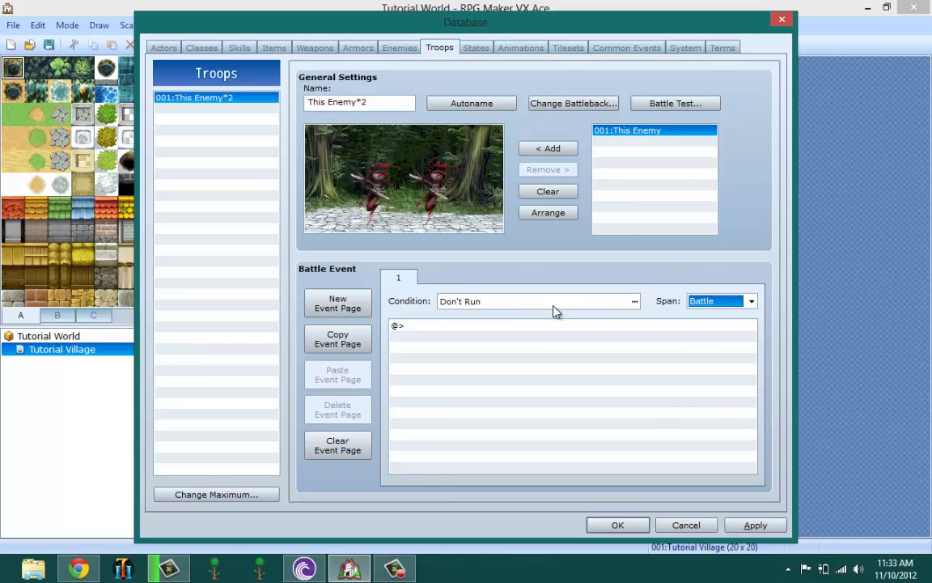
click(725, 301)
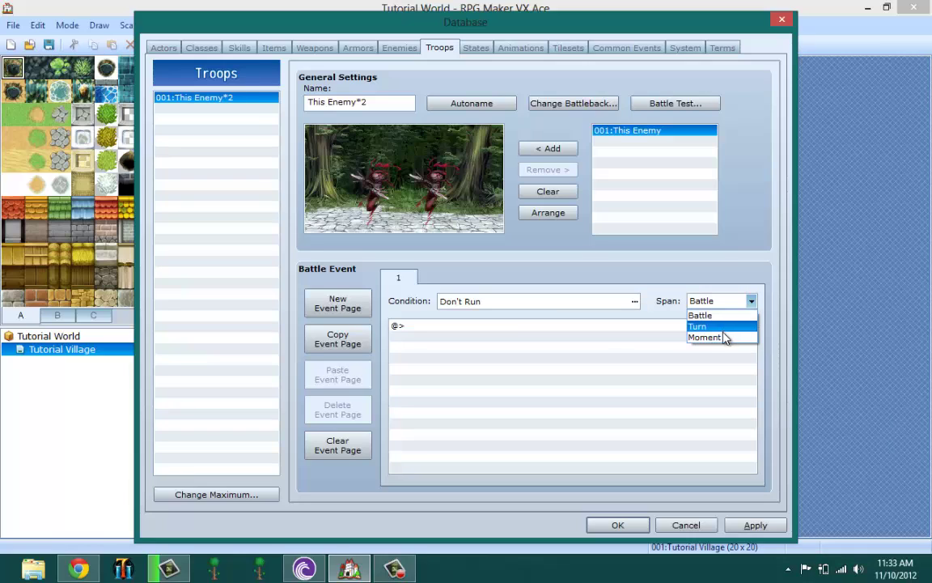
click(483, 346)
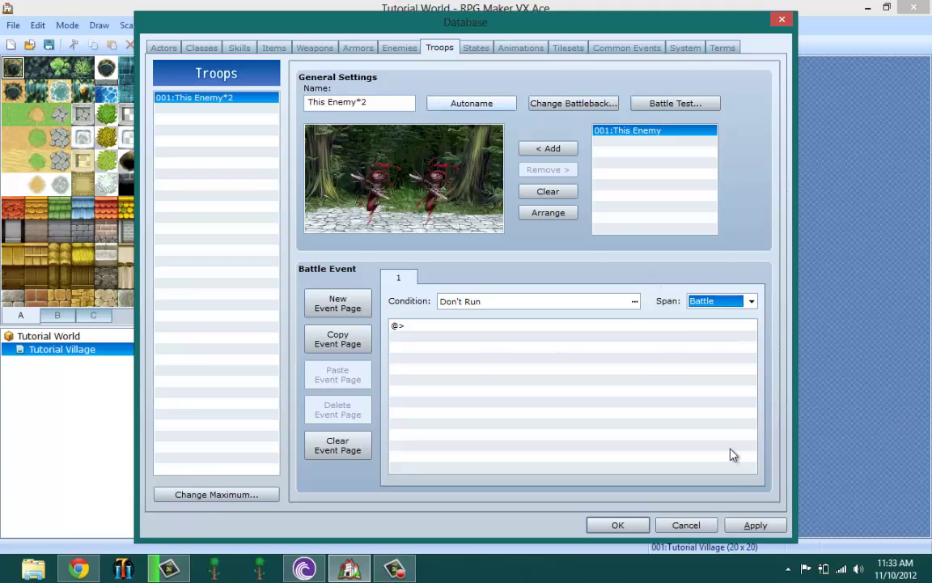
click(755, 524)
Save and close the Database, then open and dismiss Tutorial Village's map properties.
click(607, 524)
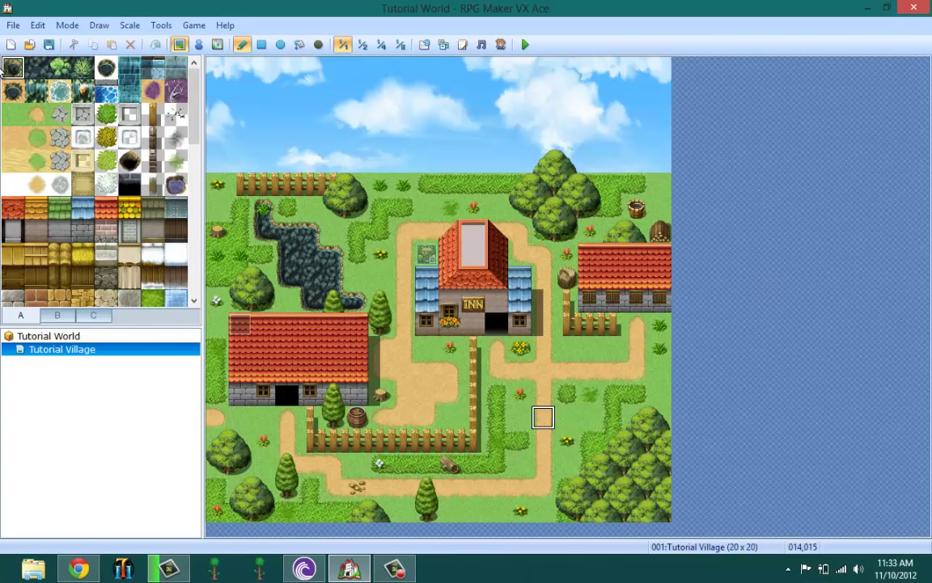
right_click(184, 373)
click(181, 362)
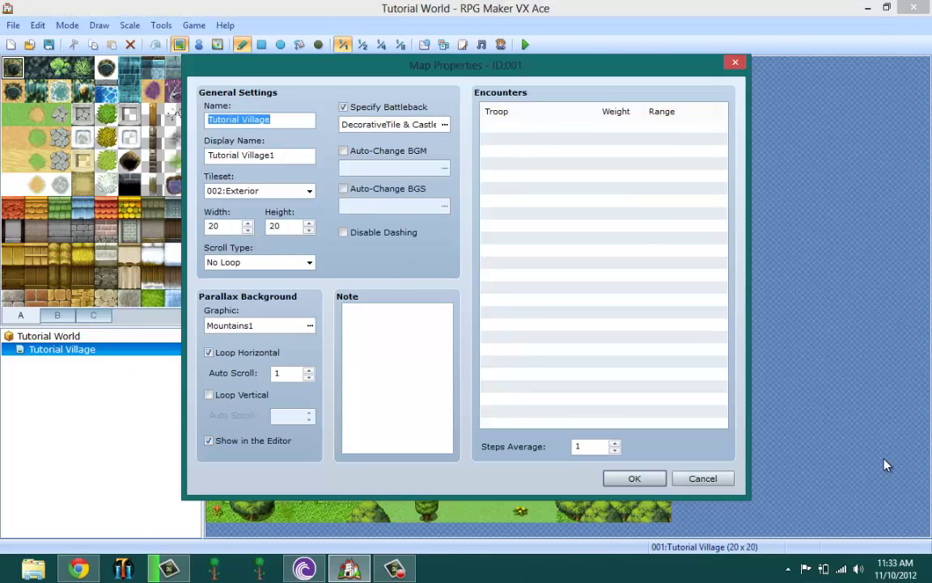
key(Return)
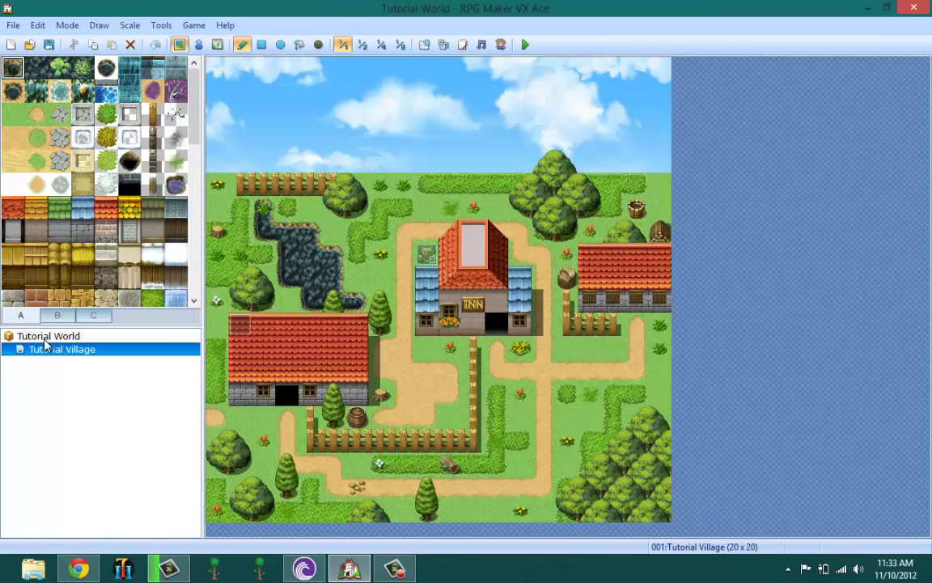
Create a new map under Tutorial World named This Map with tileset 002:Exterior.
click(42, 337)
right_click(43, 337)
click(104, 349)
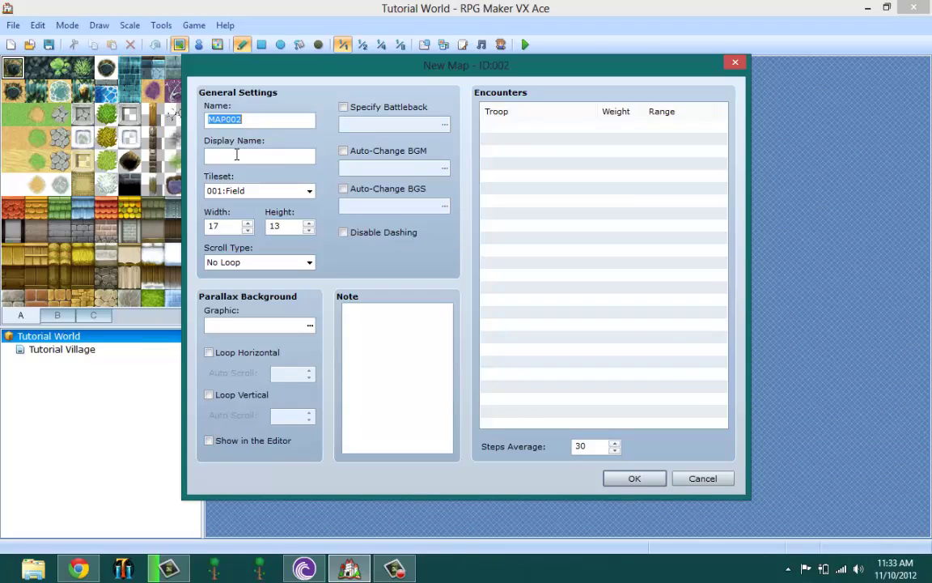
click(229, 190)
click(231, 217)
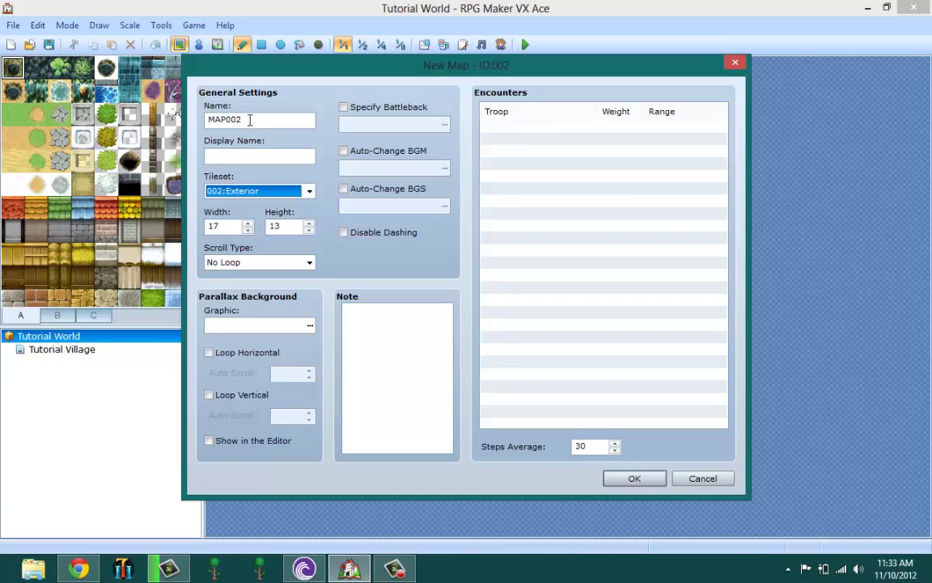
double_click(251, 119)
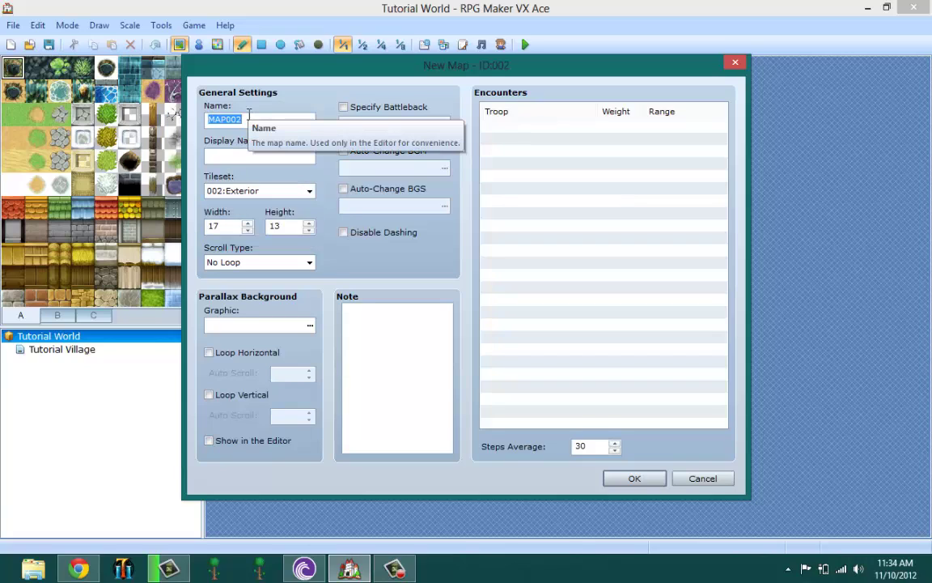
text(This Map)
click(640, 478)
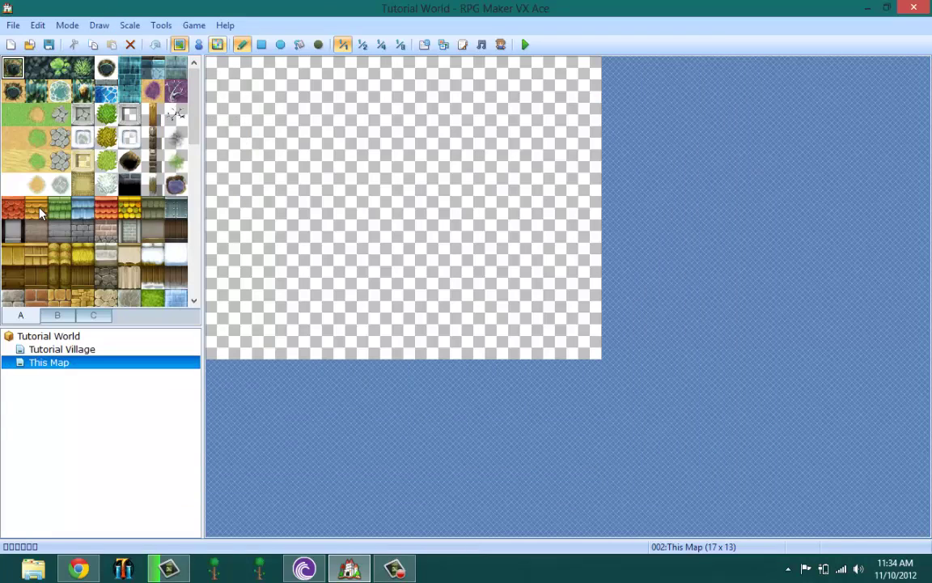
Flood-fill the empty map with plain grass, trying and then undoing a dirt stroke.
click(13, 114)
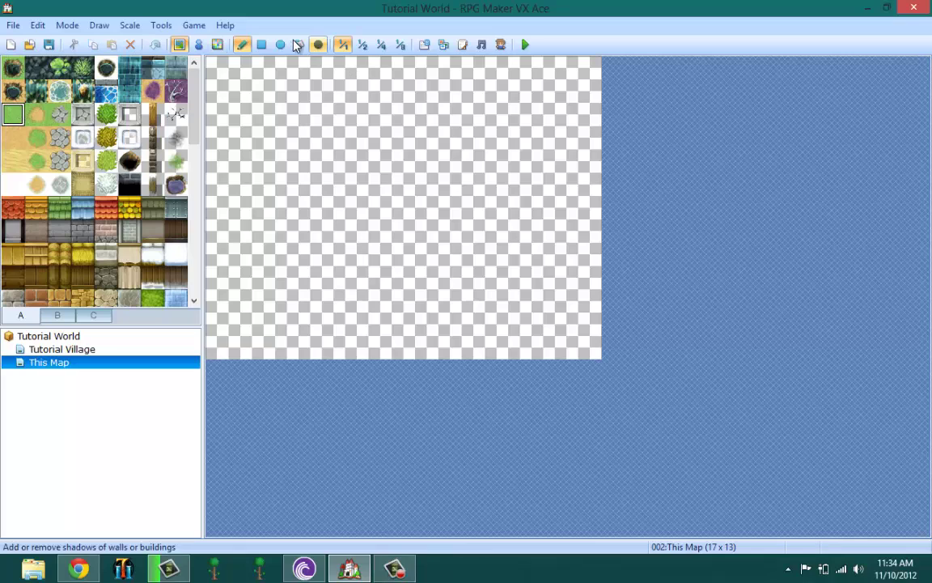
click(298, 44)
click(238, 70)
click(241, 45)
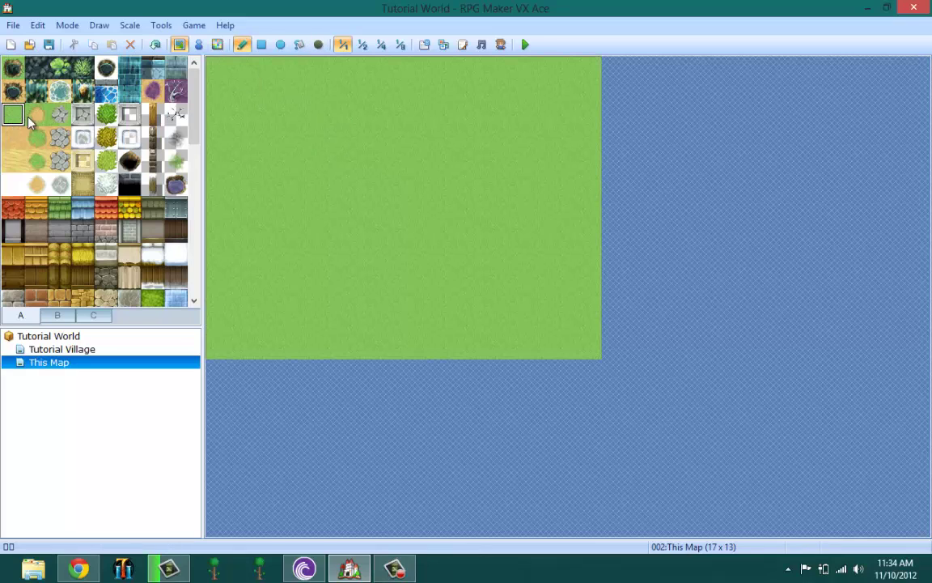
click(35, 116)
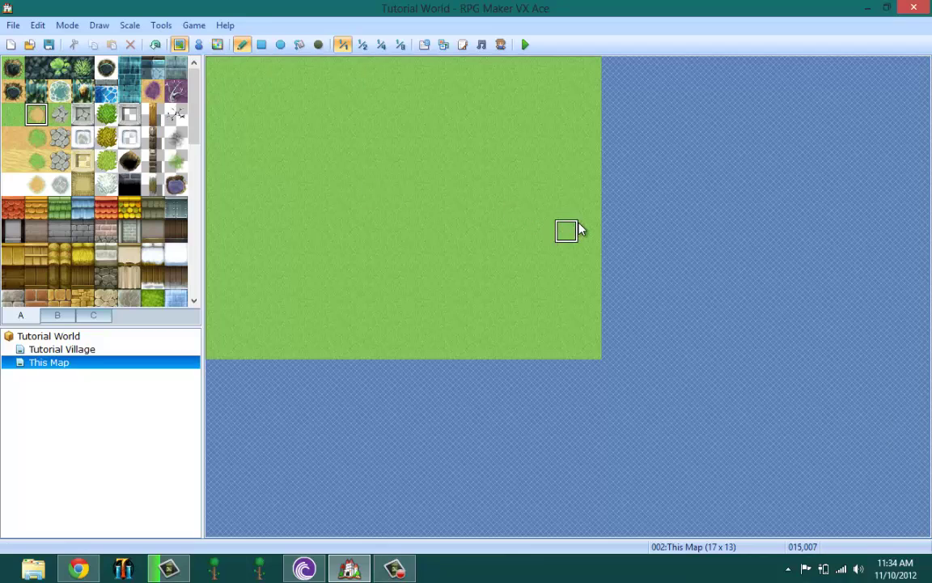
drag(566, 226, 528, 218)
key(ctrl+z)
Copy a bush column from Tutorial Village onto the right edge and draw a fence beside it.
click(49, 349)
right_drag(223, 508, 223, 192)
click(74, 363)
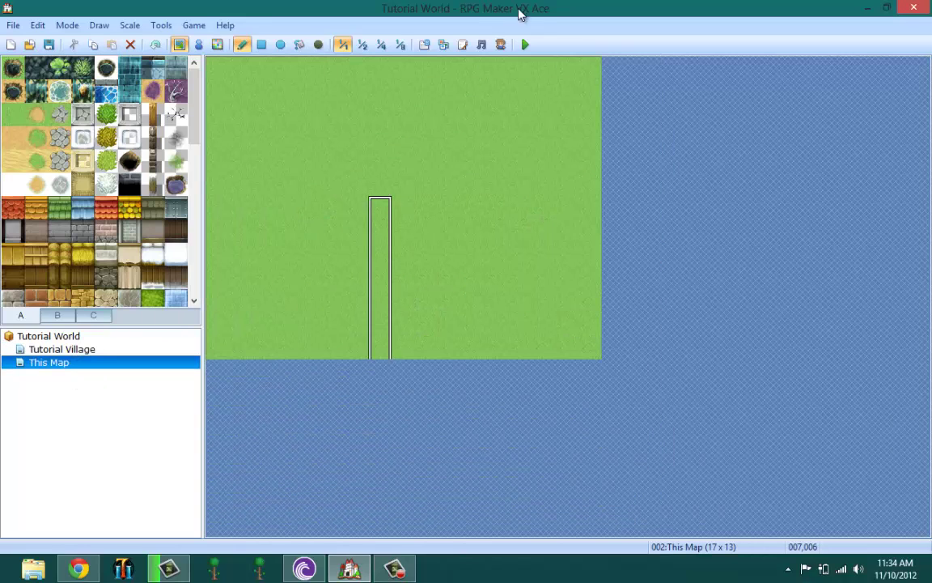
click(587, 70)
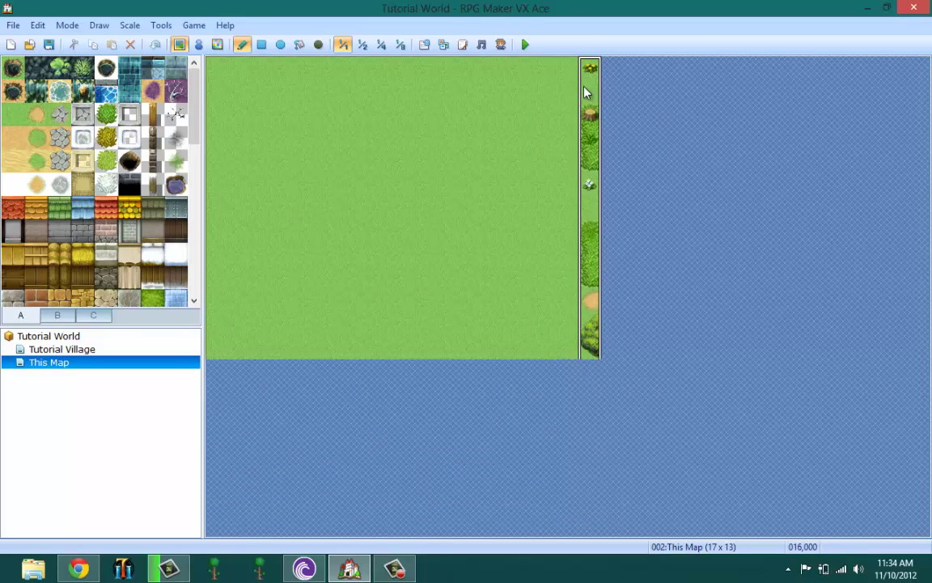
click(152, 114)
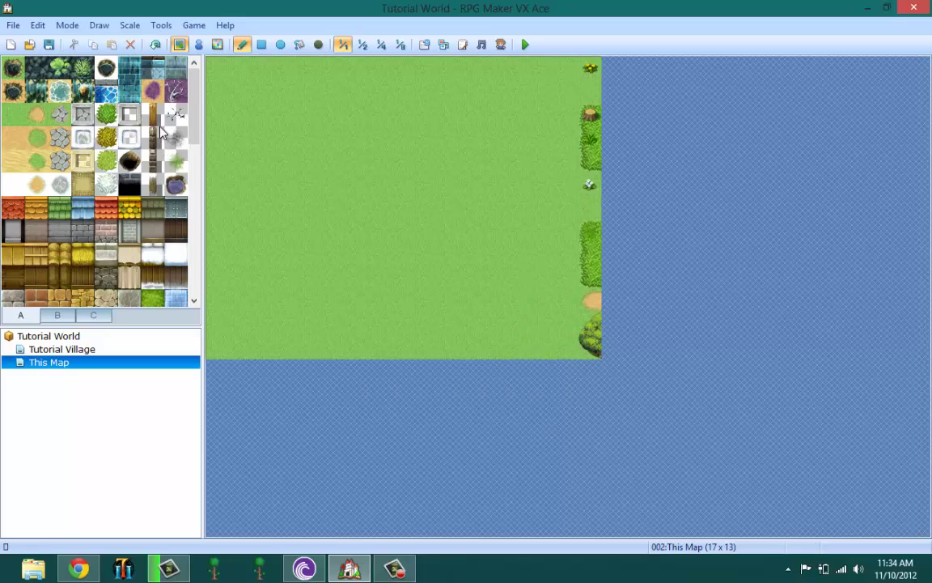
drag(565, 68, 564, 408)
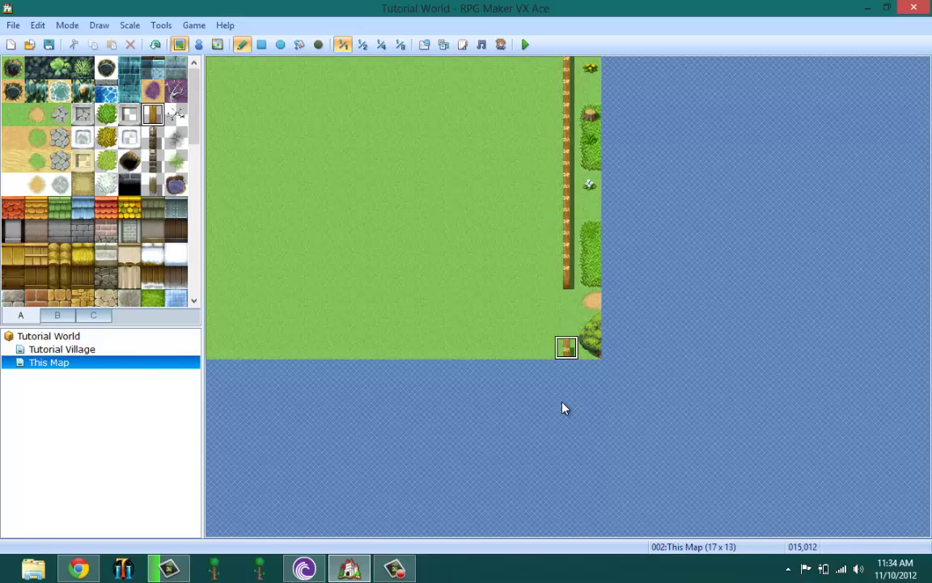
Paint a winding dirt path and several tall-grass patches across the map.
right_click(589, 302)
mouse_move(589, 302)
mouse_down()
mouse_move(522, 302)
mouse_move(233, 229)
mouse_move(222, 217)
mouse_up()
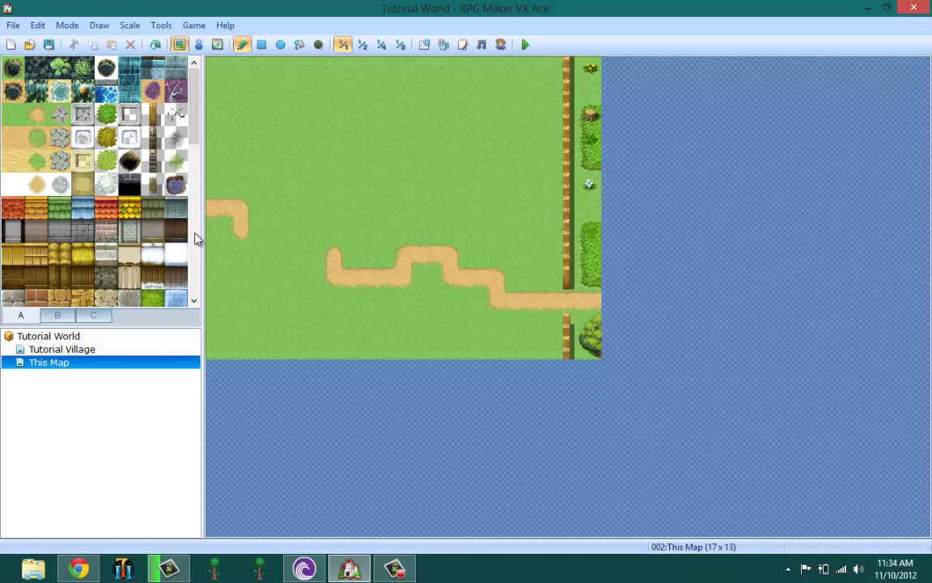
click(106, 114)
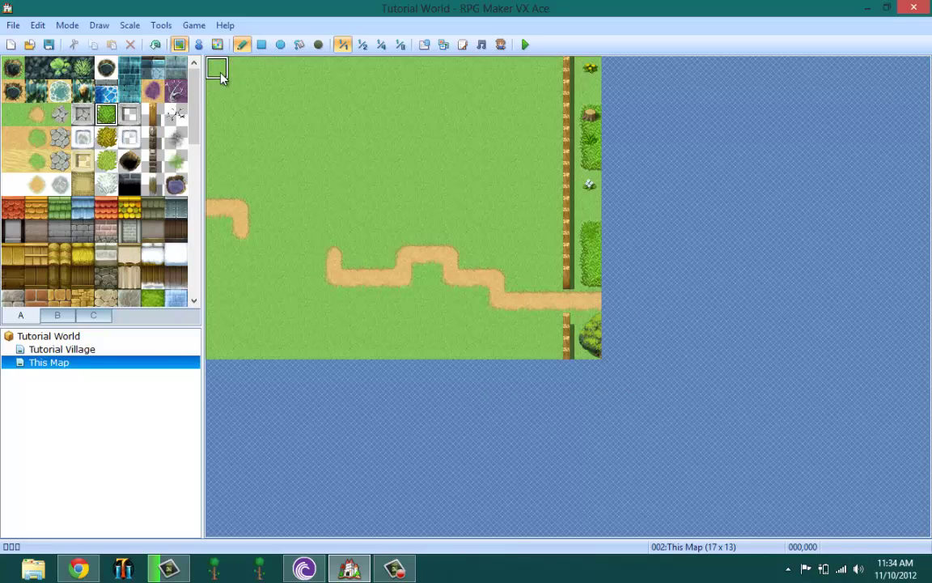
mouse_move(223, 73)
mouse_down()
mouse_move(225, 99)
mouse_move(266, 175)
mouse_move(263, 162)
mouse_up()
mouse_move(263, 277)
mouse_down()
mouse_move(240, 347)
mouse_move(483, 348)
mouse_up()
mouse_move(460, 235)
mouse_down()
mouse_move(416, 98)
mouse_move(456, 95)
mouse_move(463, 66)
mouse_up()
drag(261, 159, 341, 161)
drag(328, 207, 387, 207)
drag(508, 115, 518, 137)
drag(496, 326, 495, 346)
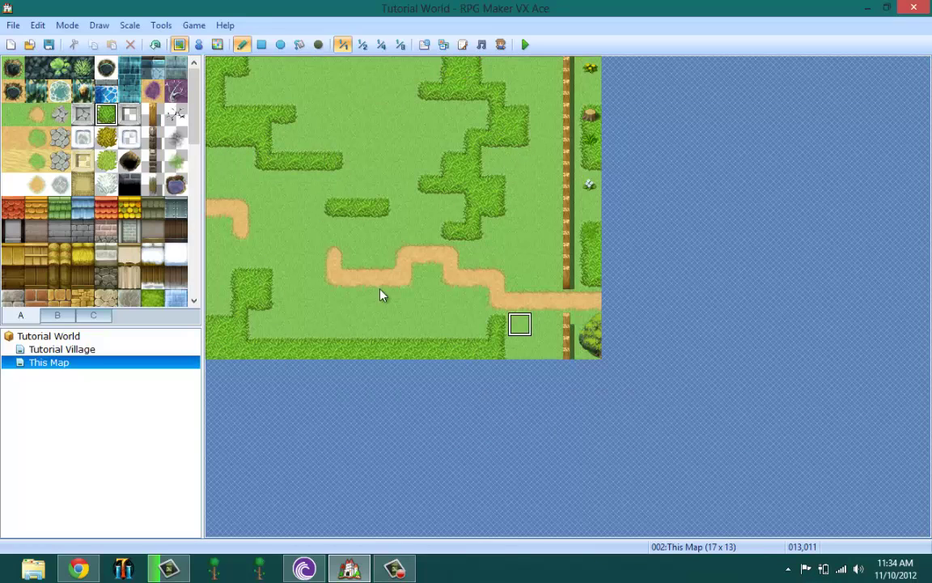
From tileset tab B, place six large trees around the map.
click(57, 315)
scroll(64, 243, down, 3)
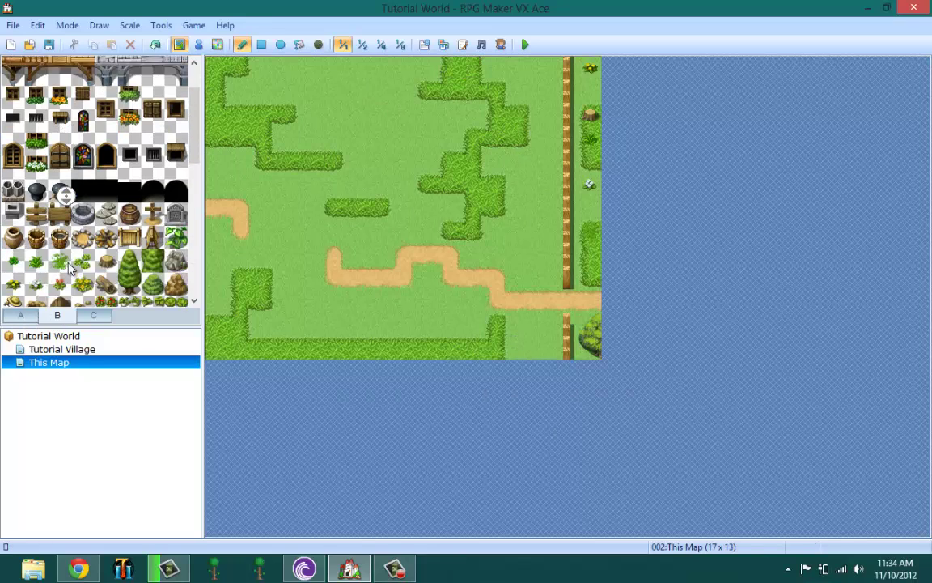
scroll(69, 269, down, 2)
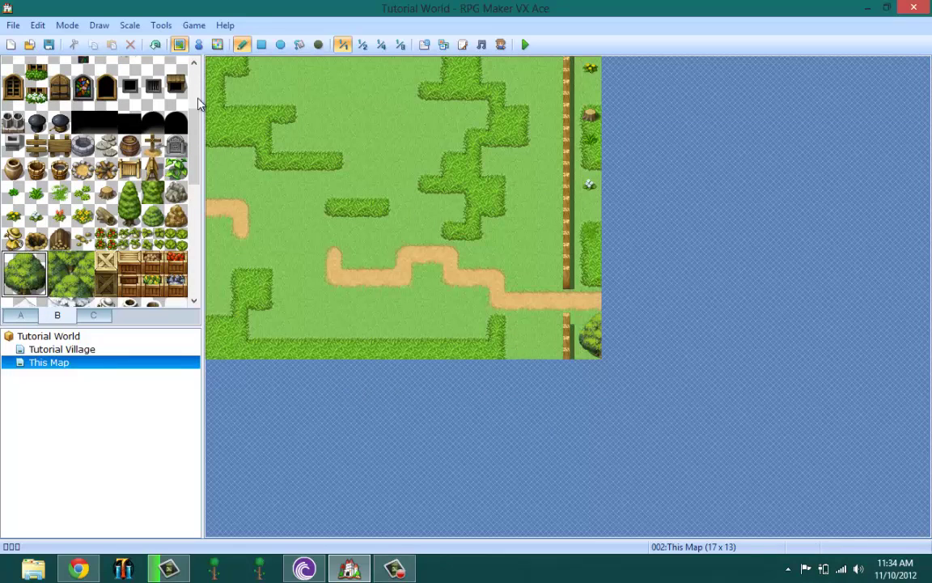
click(253, 101)
click(322, 172)
click(508, 265)
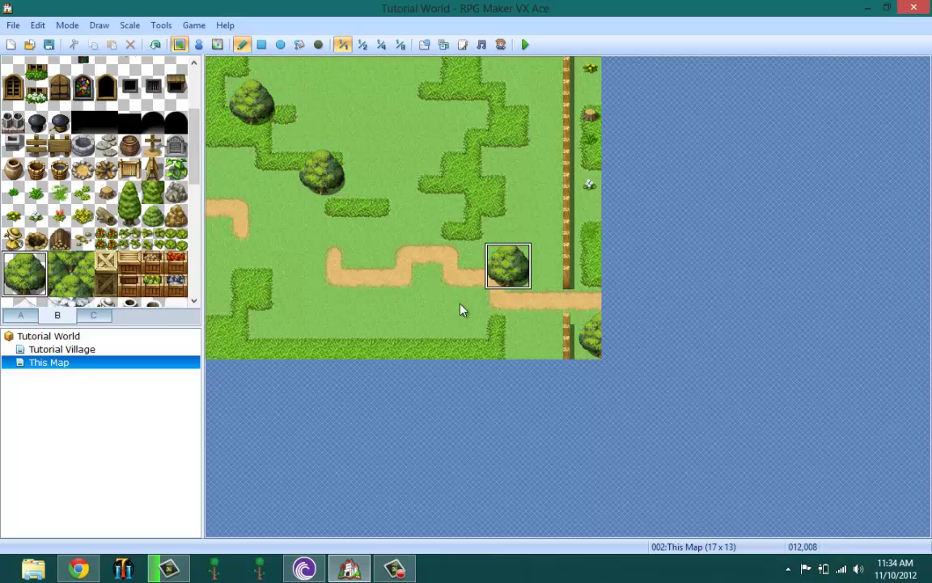
click(437, 285)
click(392, 346)
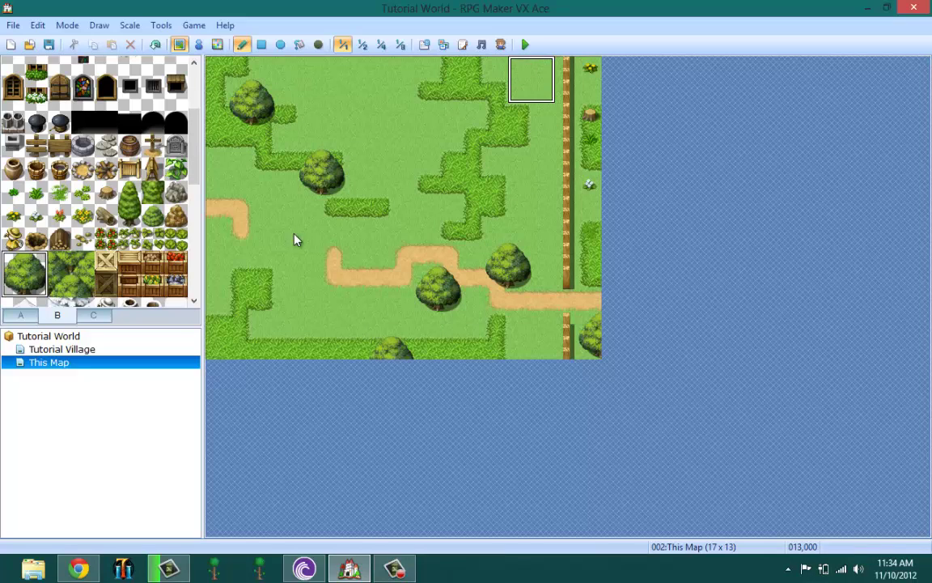
click(530, 80)
Add tree clusters along the bottom-left edge and in the upper-middle grass patch.
click(82, 285)
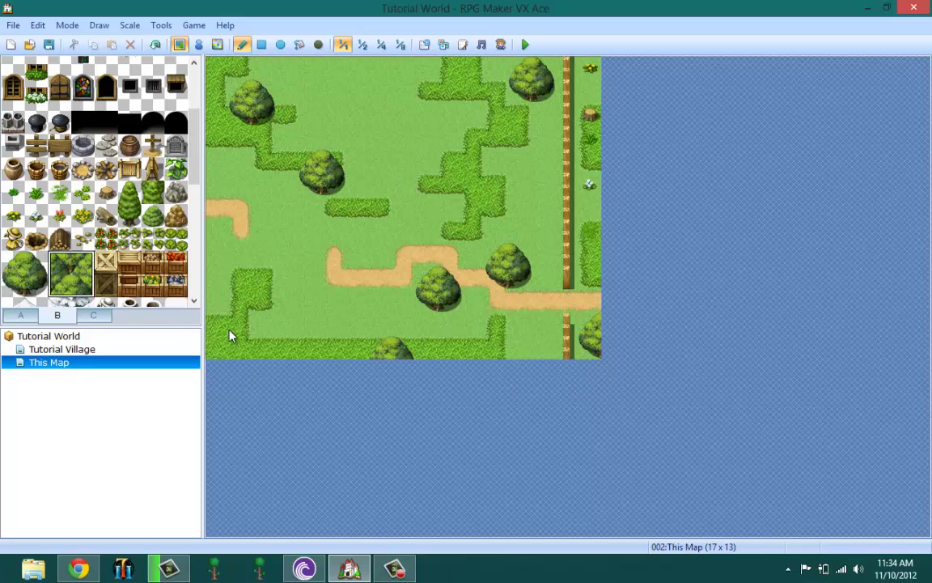
click(251, 333)
click(291, 338)
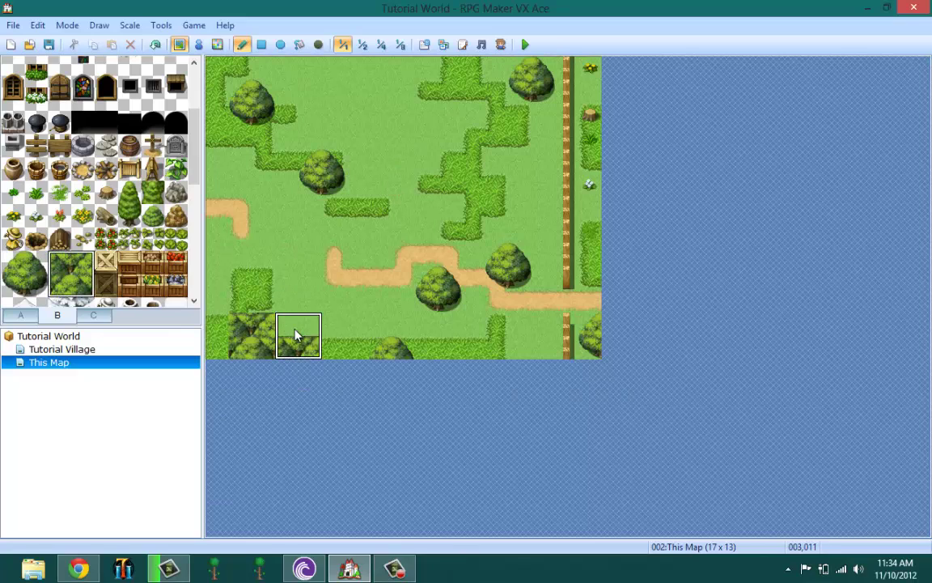
click(288, 279)
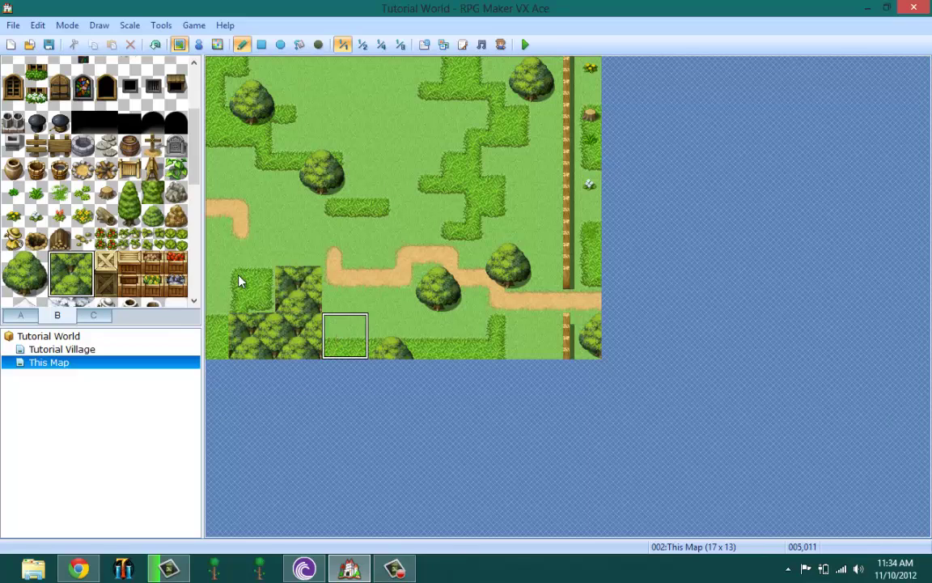
click(421, 188)
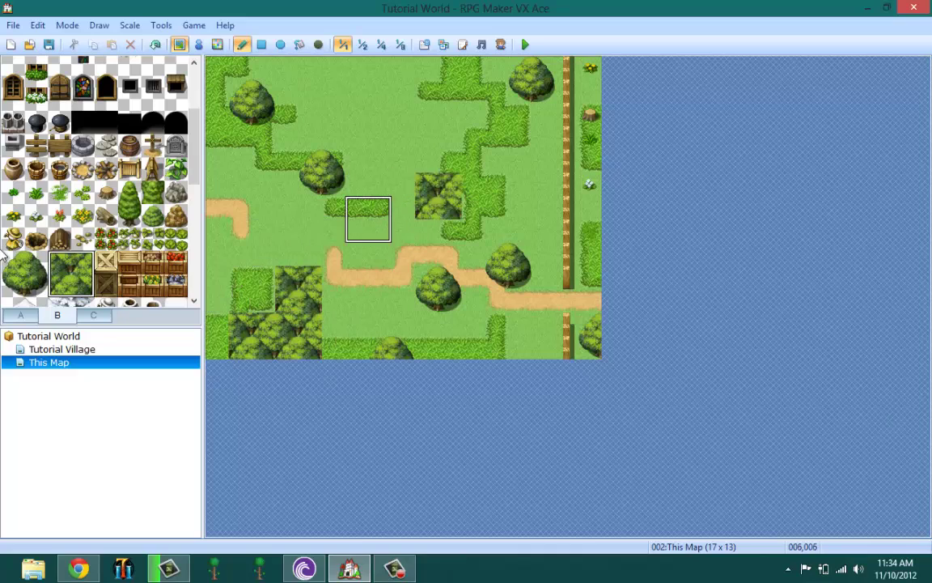
Enlarge the central tree clump and extend the bottom-left forest one column right.
drag(13, 263, 13, 284)
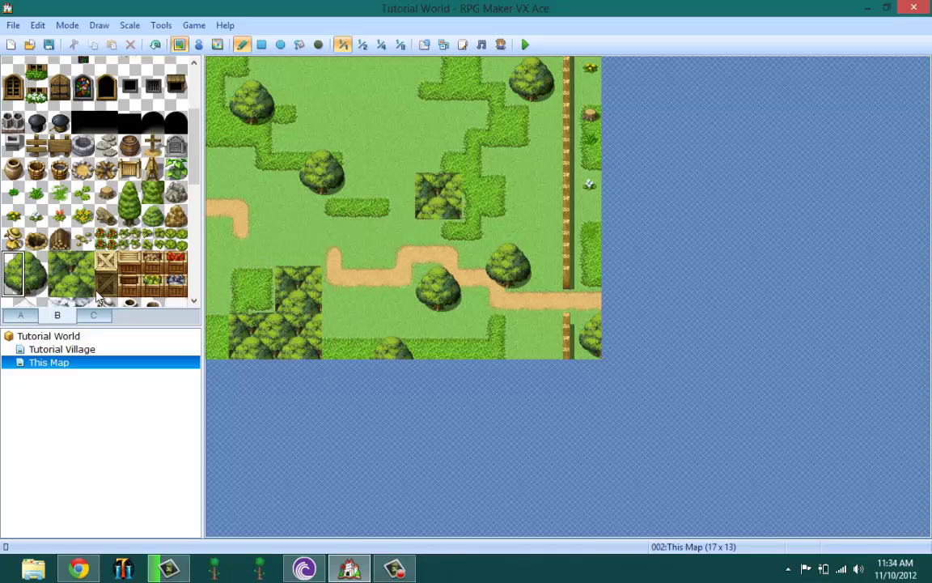
click(217, 335)
click(403, 184)
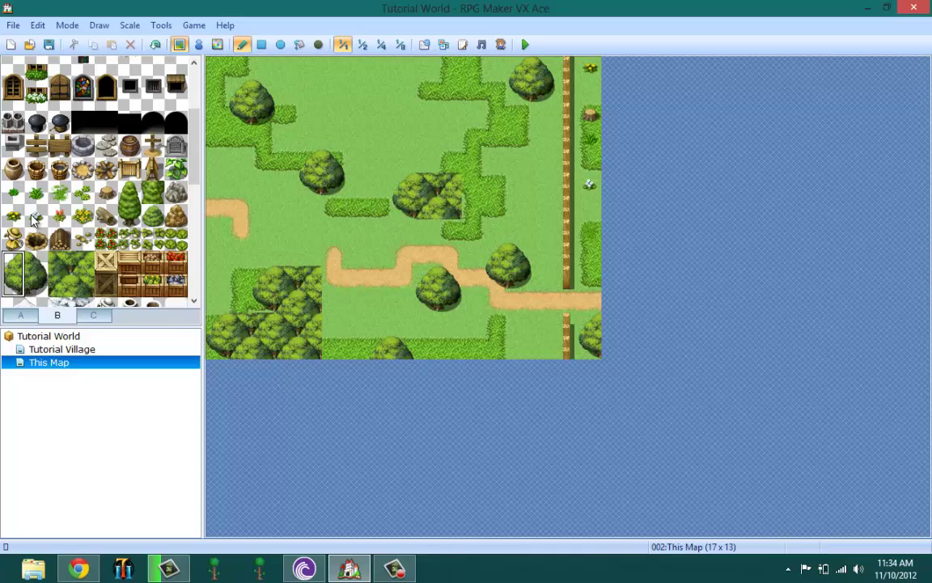
drag(13, 263, 35, 284)
click(427, 162)
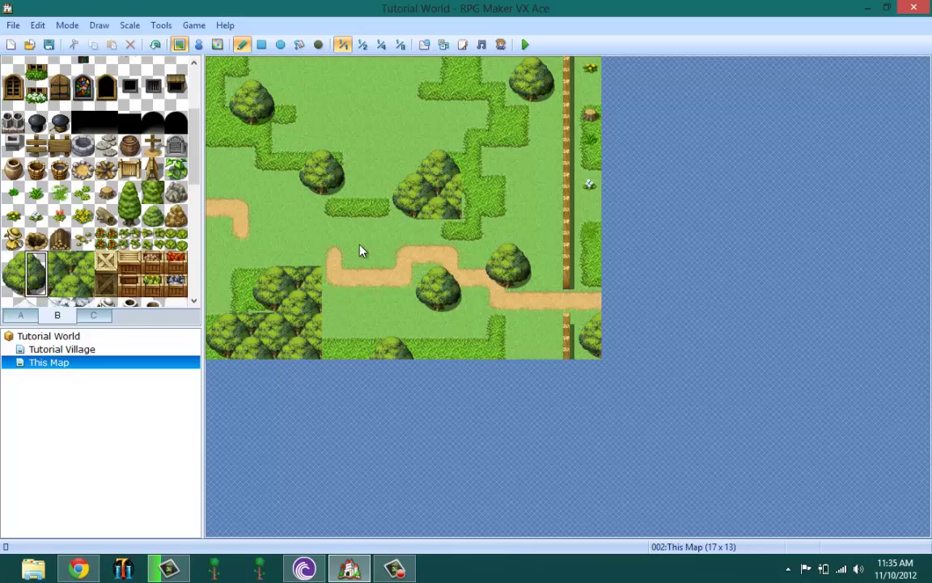
click(428, 194)
click(474, 196)
click(333, 285)
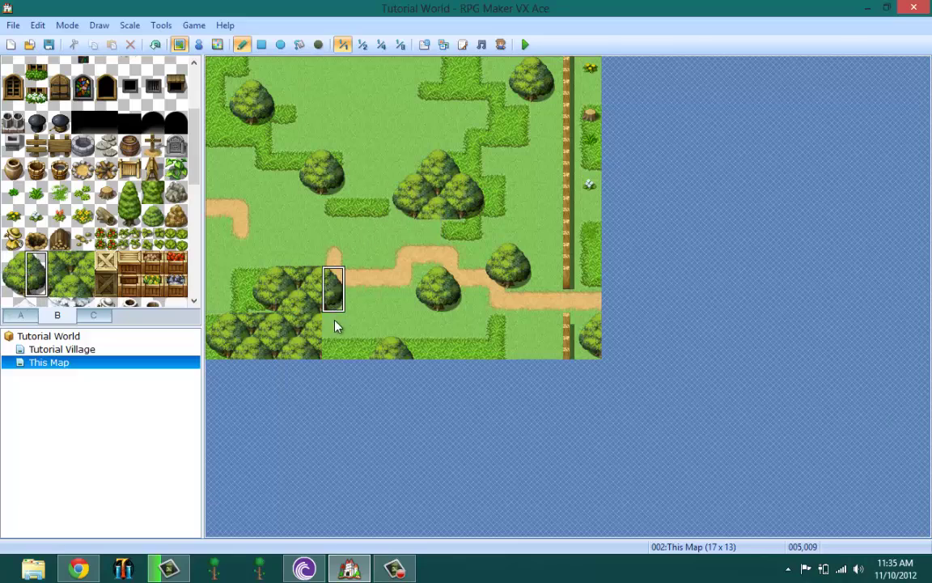
click(336, 329)
Stamp a big tree into the bottom-left forest, touch up its tiles, and add trunks by the central cluster.
drag(22, 278, 35, 261)
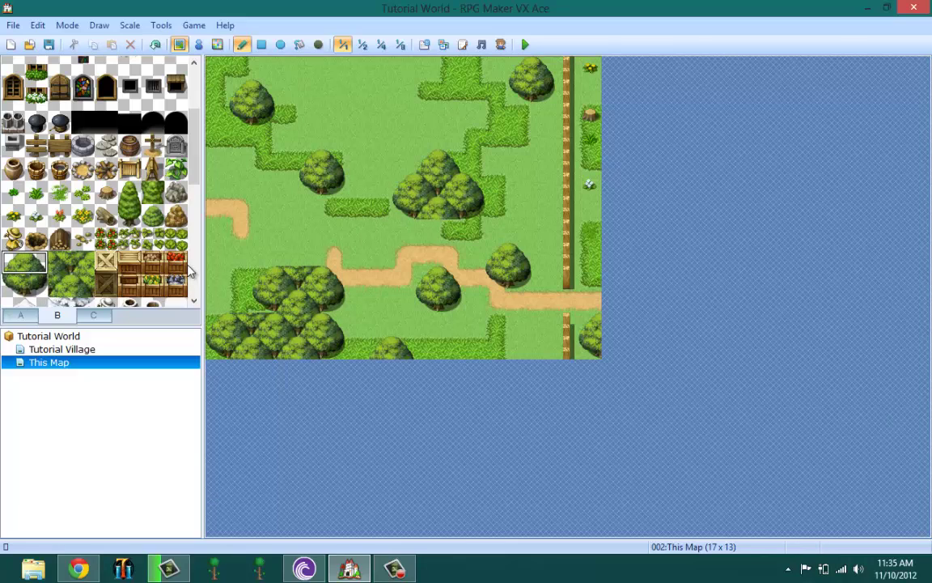
click(283, 254)
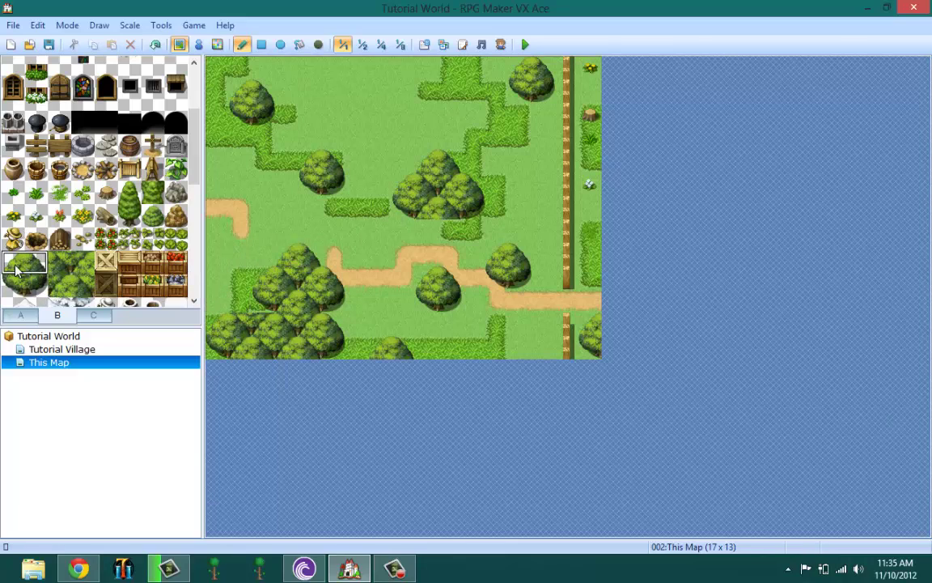
click(239, 300)
click(13, 262)
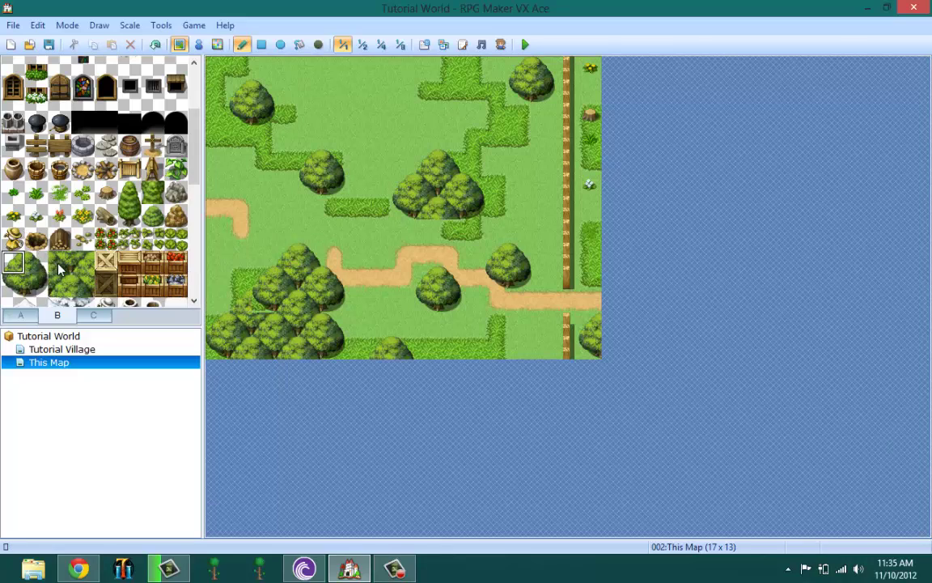
click(58, 269)
click(240, 270)
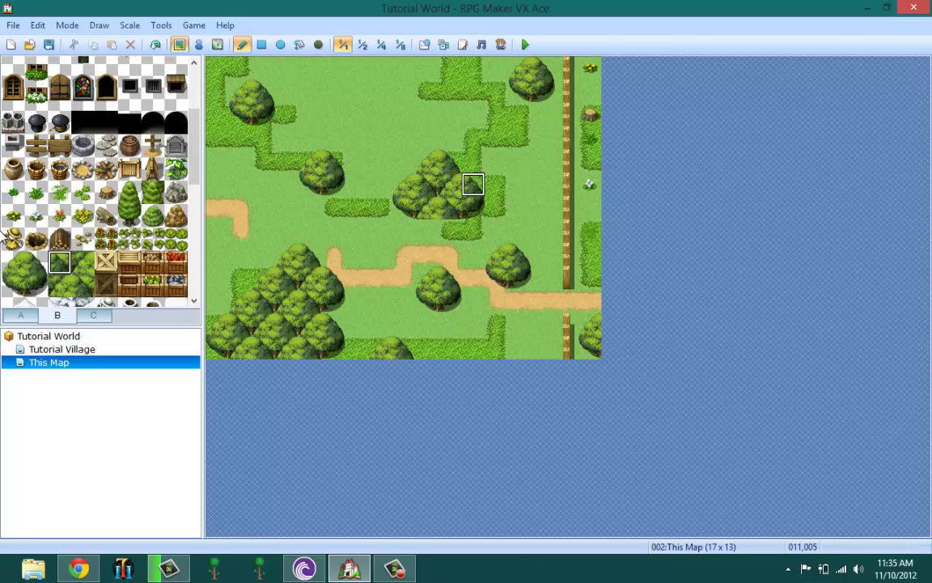
drag(13, 285, 28, 291)
click(384, 207)
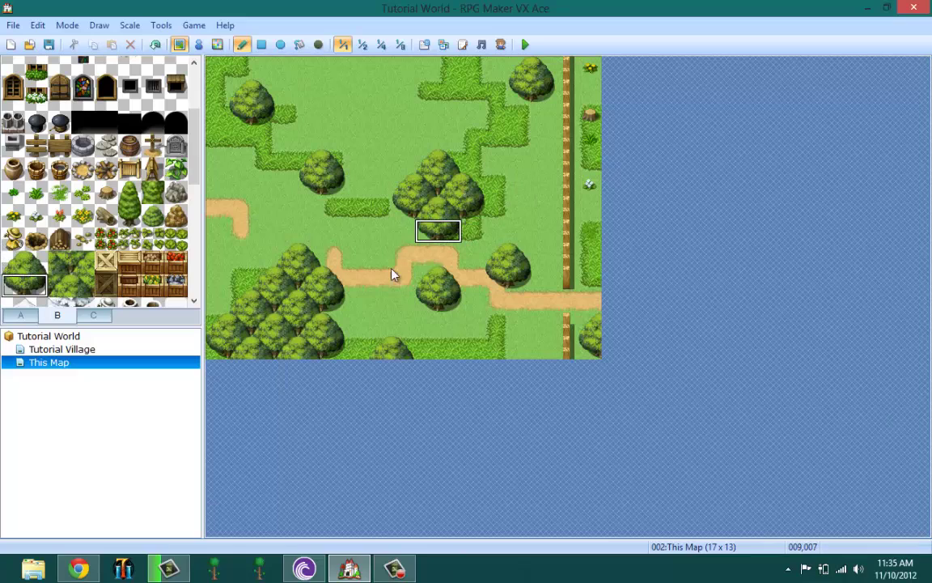
Line the map's bottom edge with a small conifer and large trees.
click(130, 195)
click(474, 348)
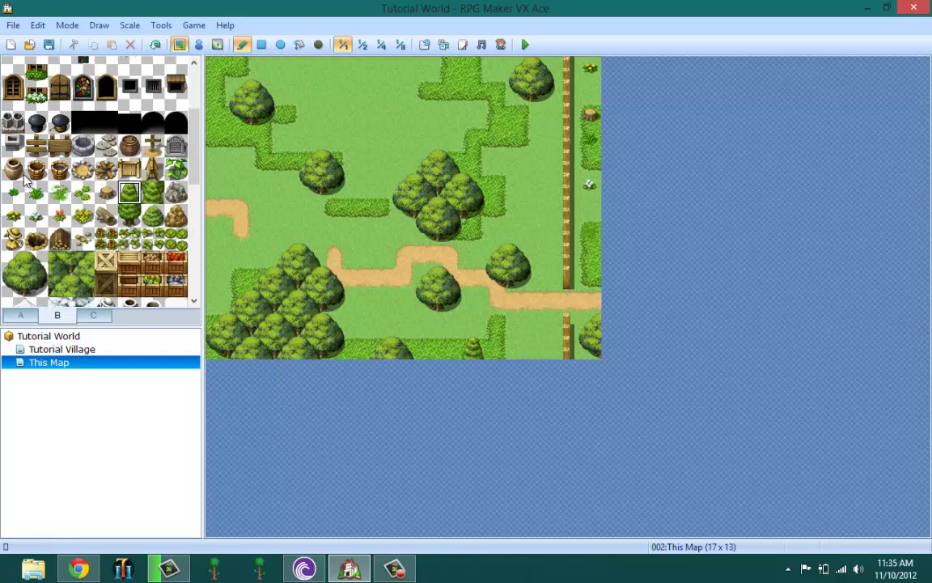
click(28, 276)
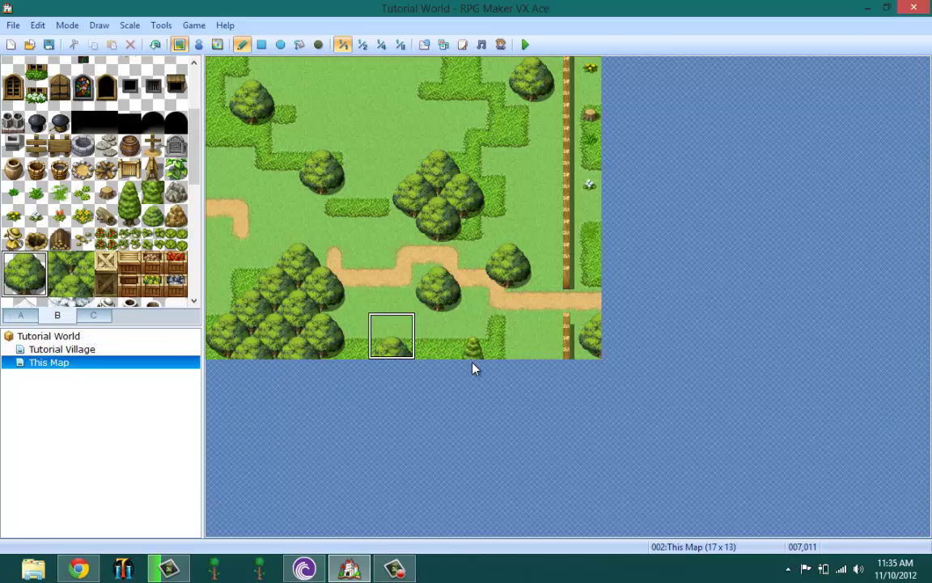
click(499, 358)
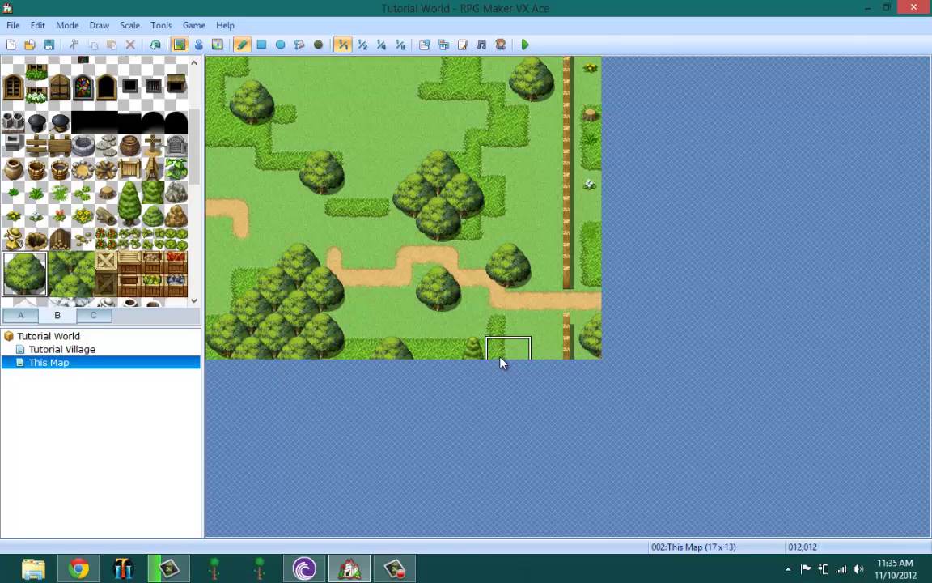
click(420, 355)
click(422, 338)
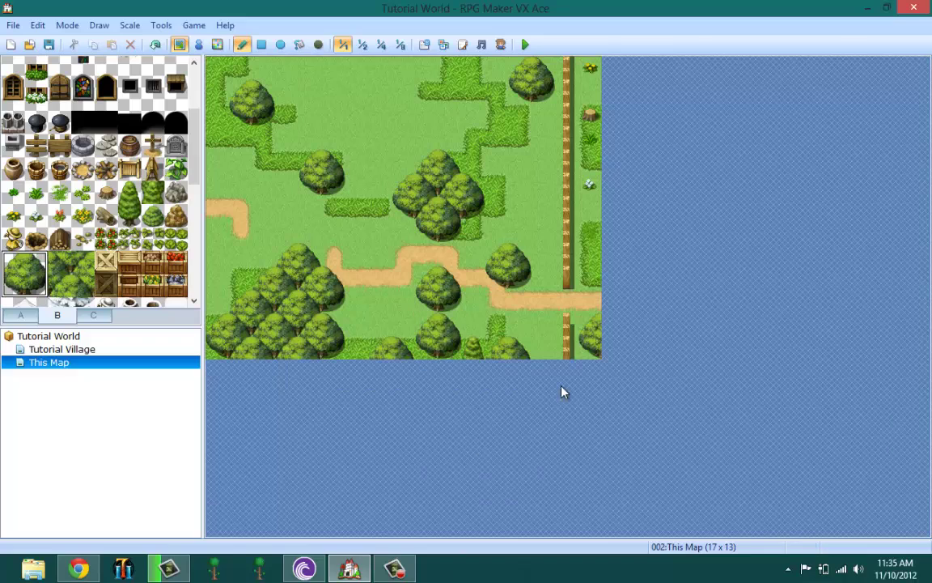
Plant a large tree right of the path bend and add grass tufts on the open grass.
click(537, 316)
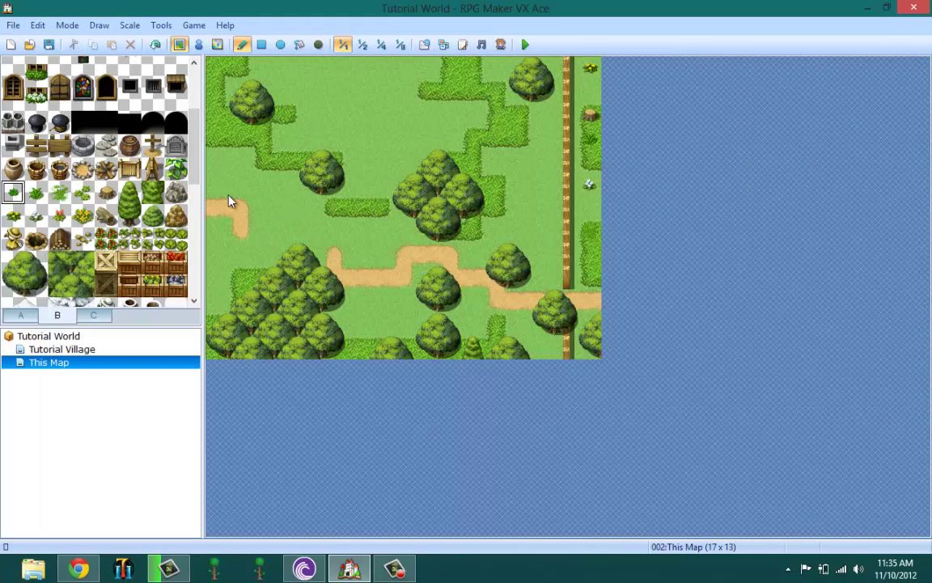
click(353, 351)
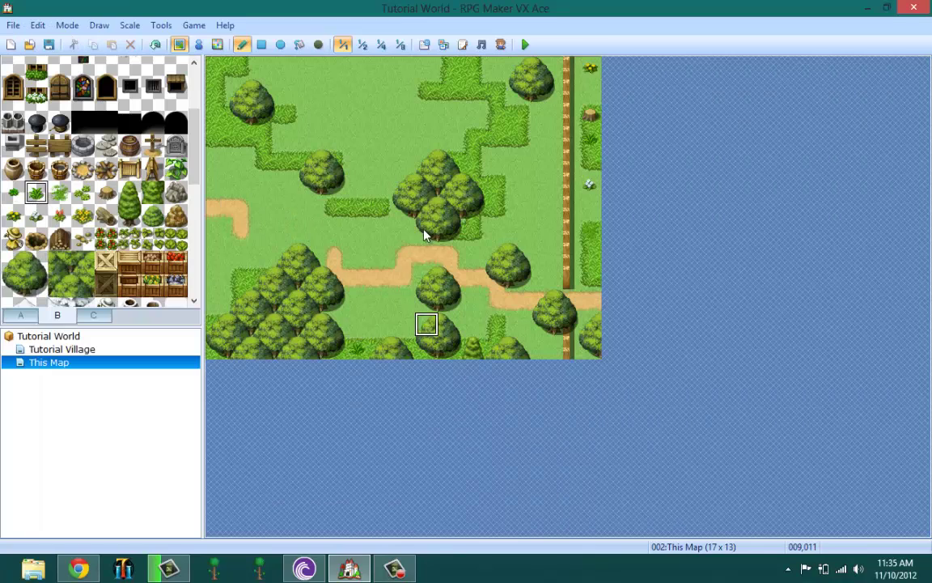
click(474, 230)
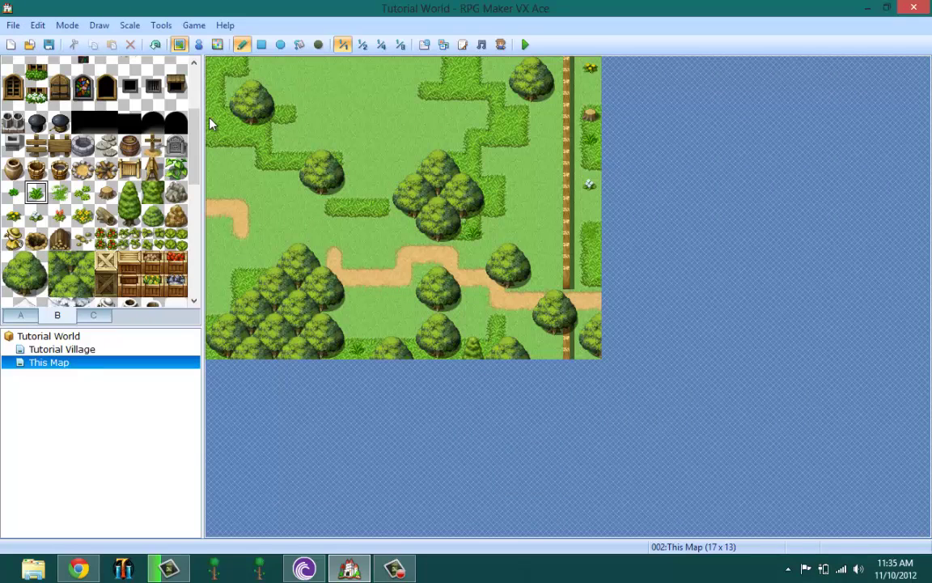
click(391, 570)
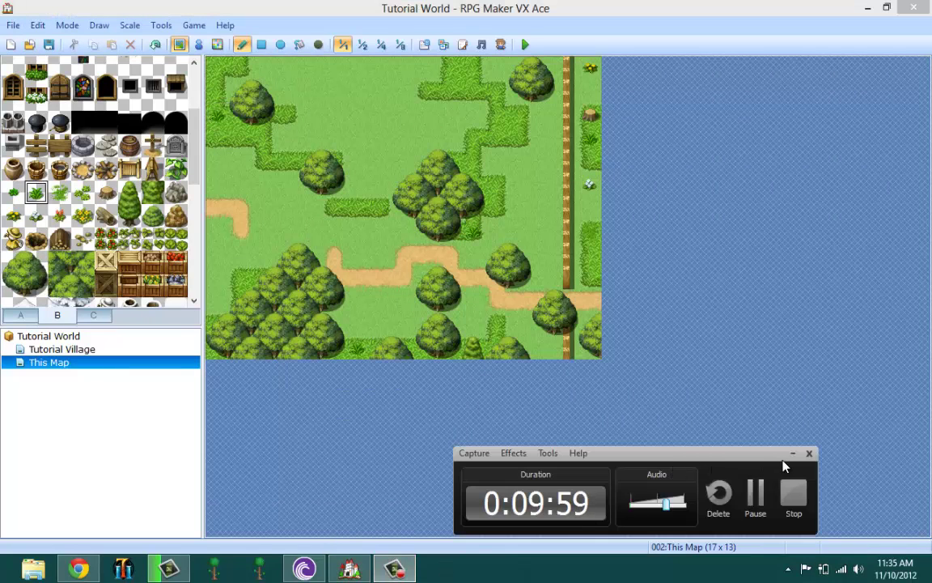
click(792, 453)
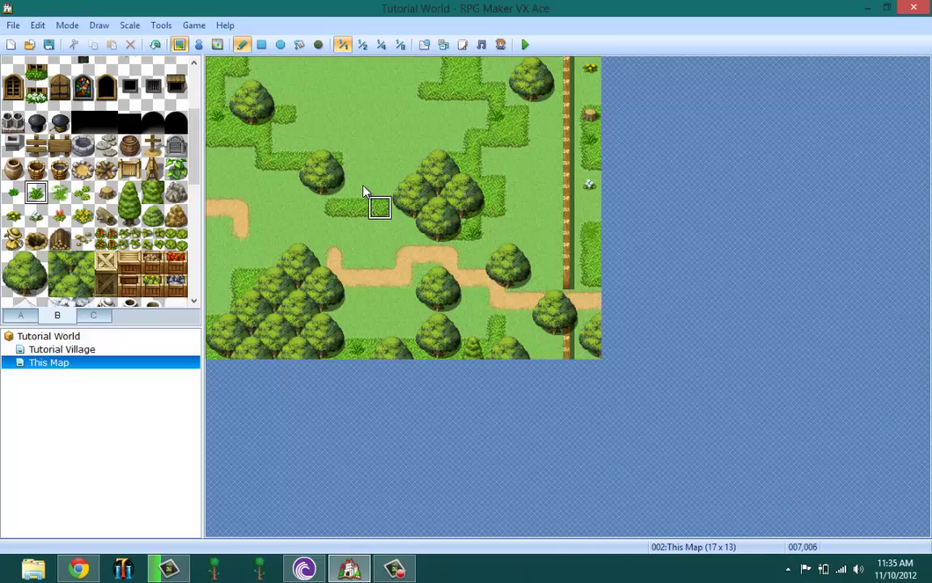
click(536, 230)
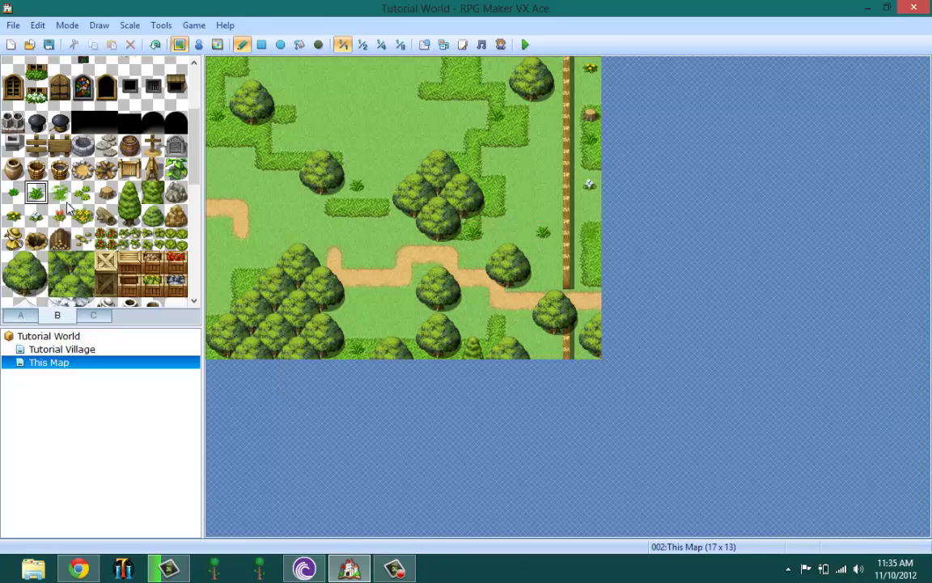
Place a tree stump near the left path, a log in the upper-right clearing, and a grass tuft by the path.
click(106, 191)
click(264, 208)
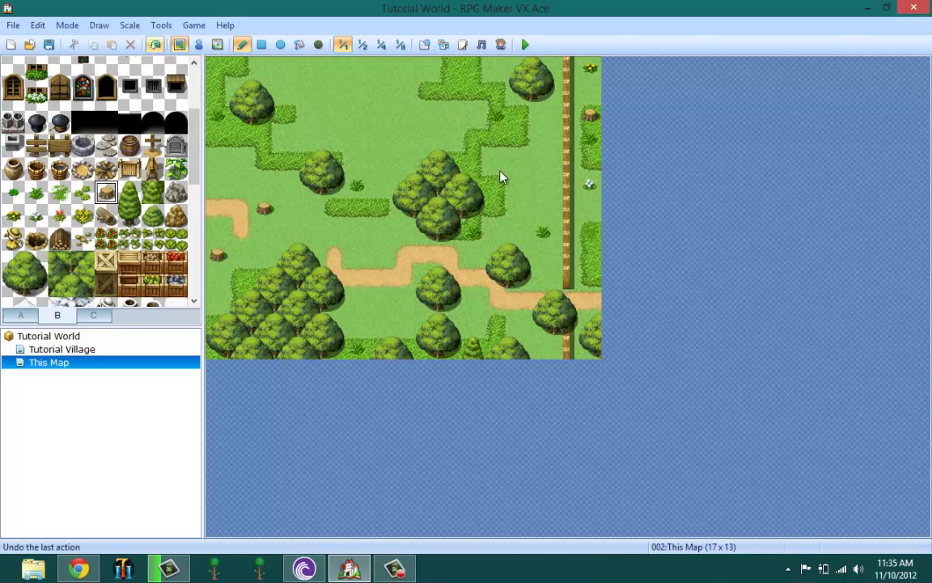
click(106, 214)
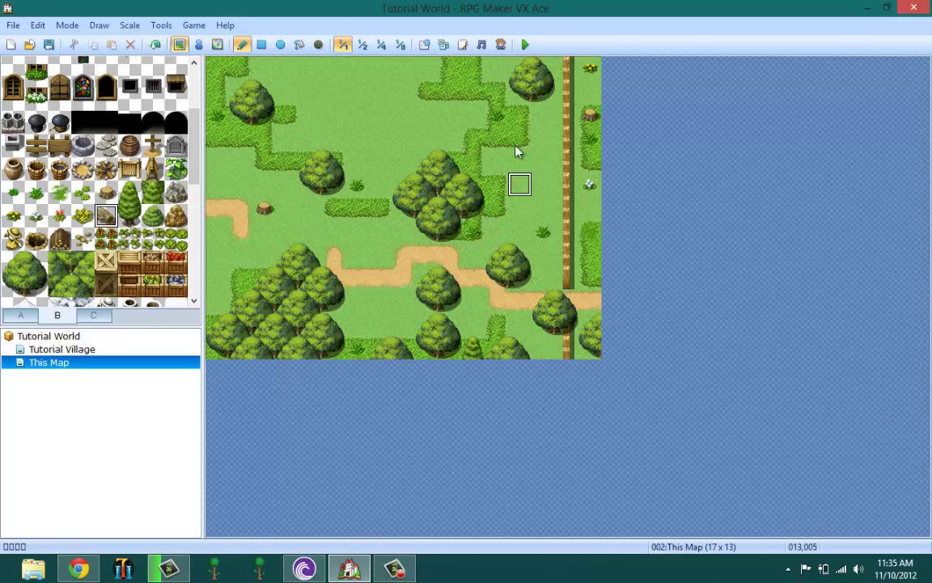
click(544, 115)
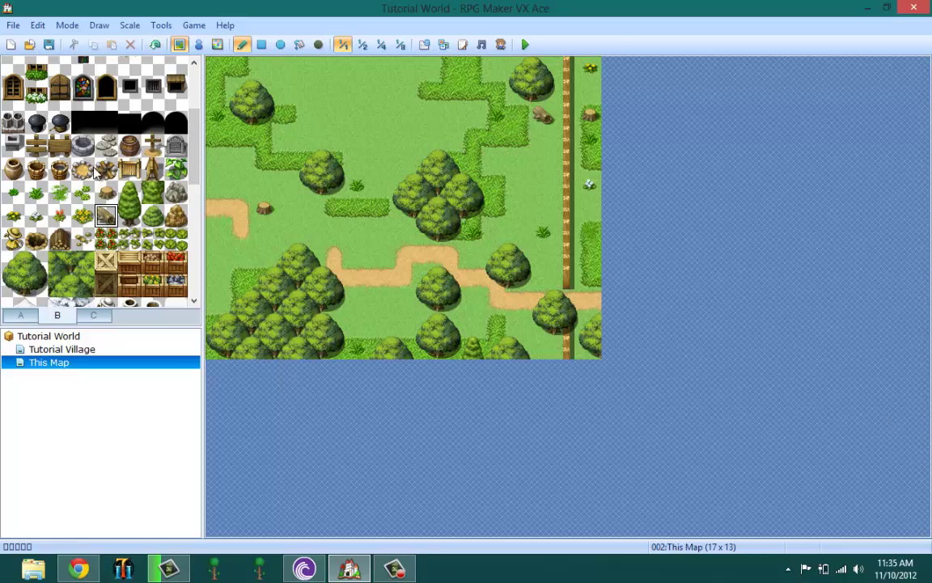
click(59, 192)
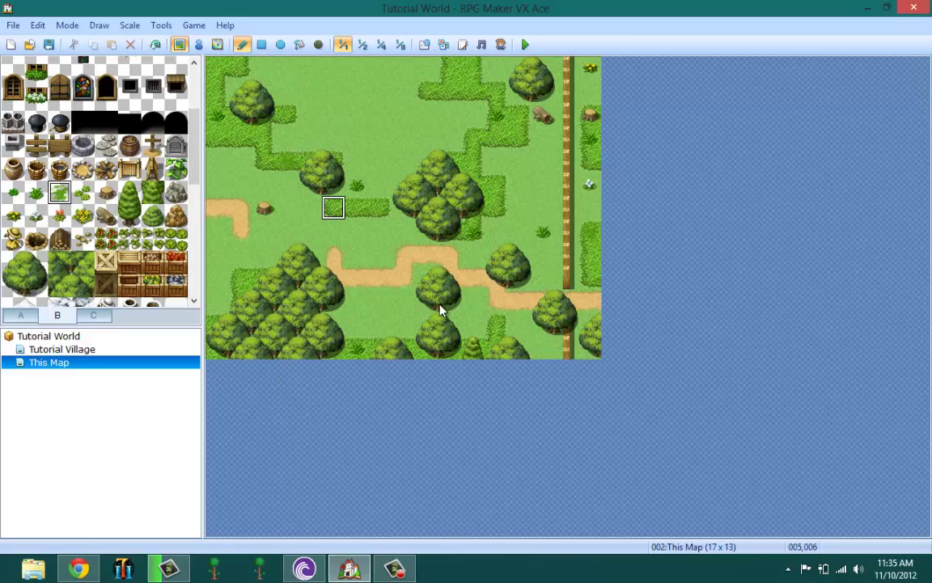
click(469, 278)
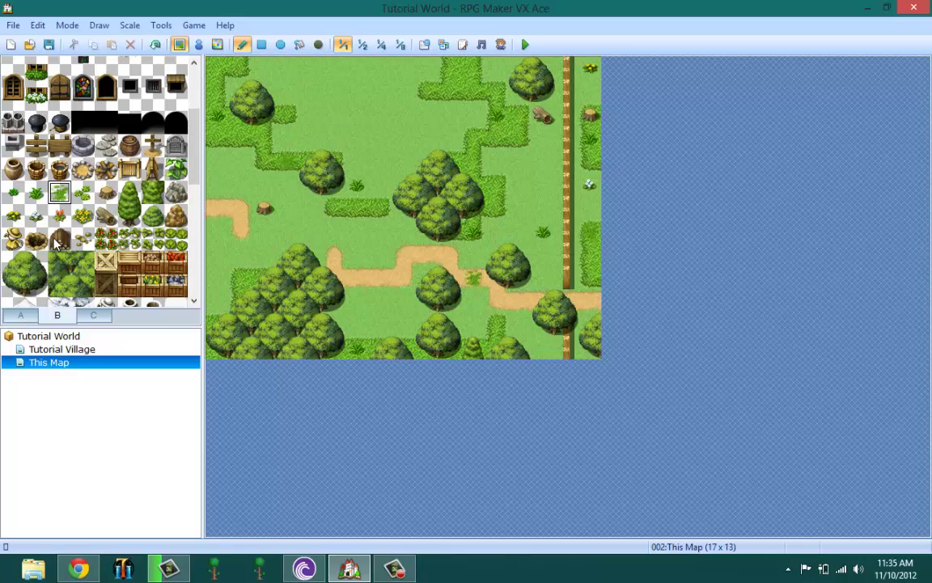
Scatter yellow plants on the left grass and in the right clearing.
click(83, 239)
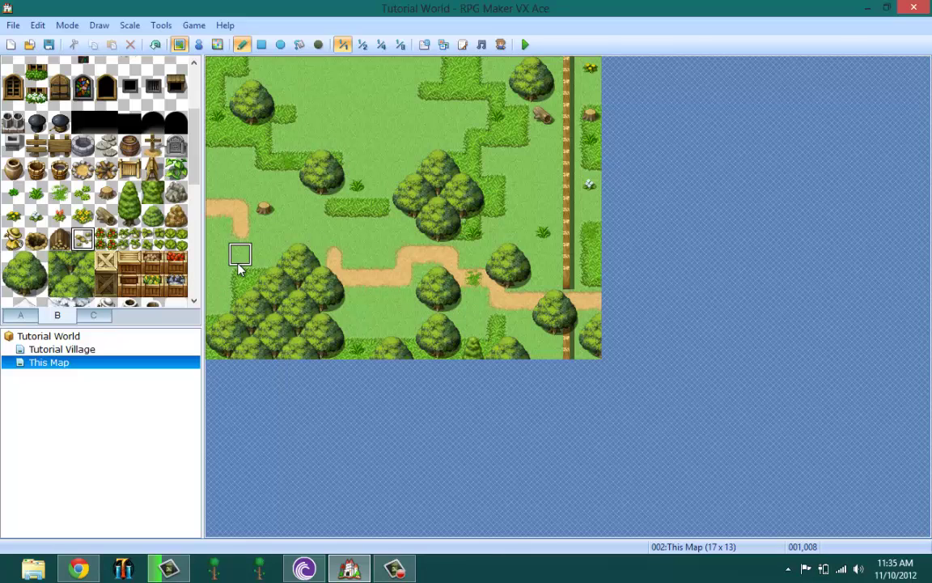
click(59, 214)
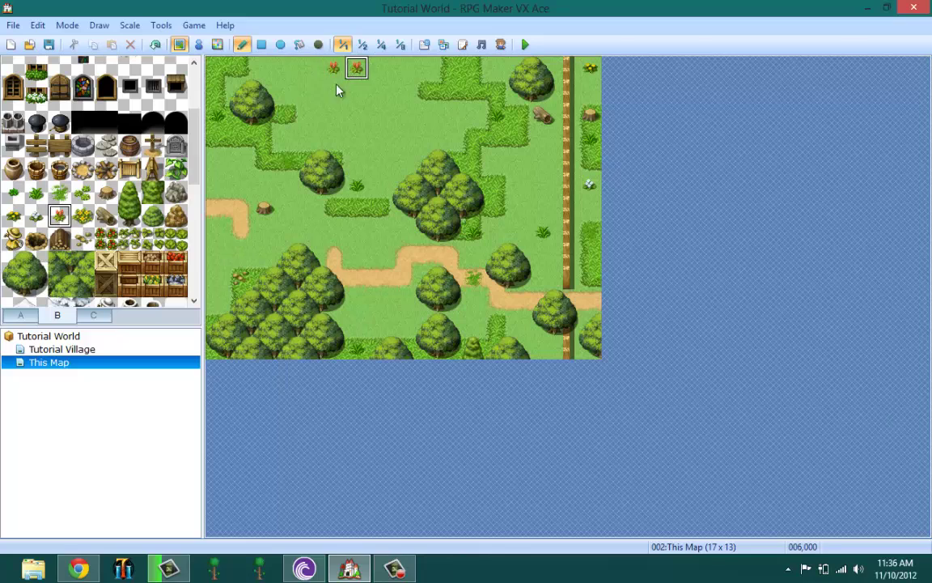
click(13, 214)
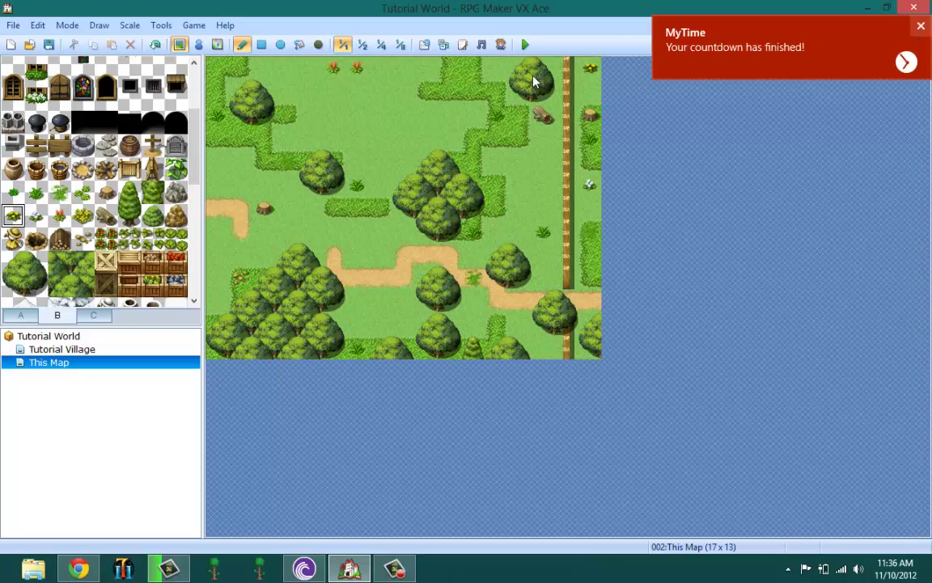
click(218, 230)
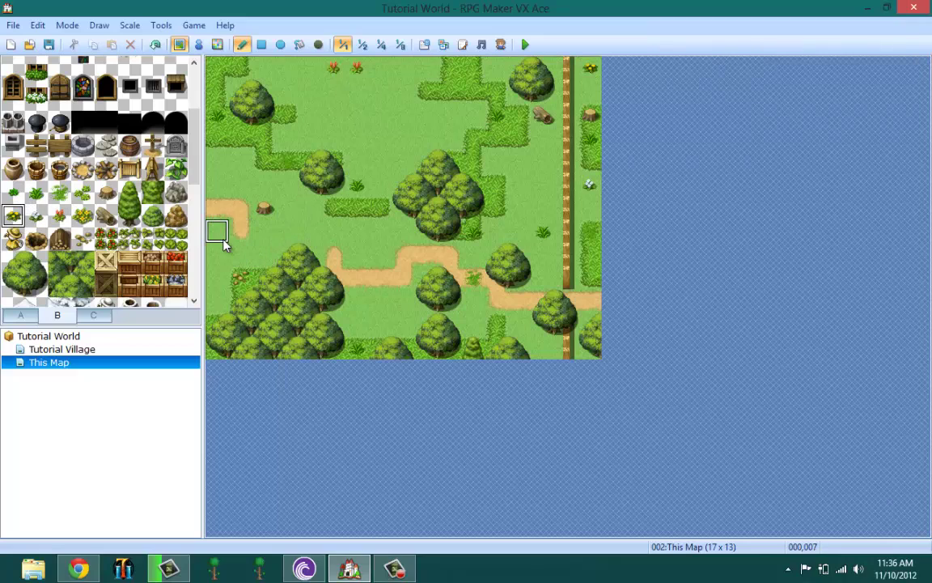
click(497, 162)
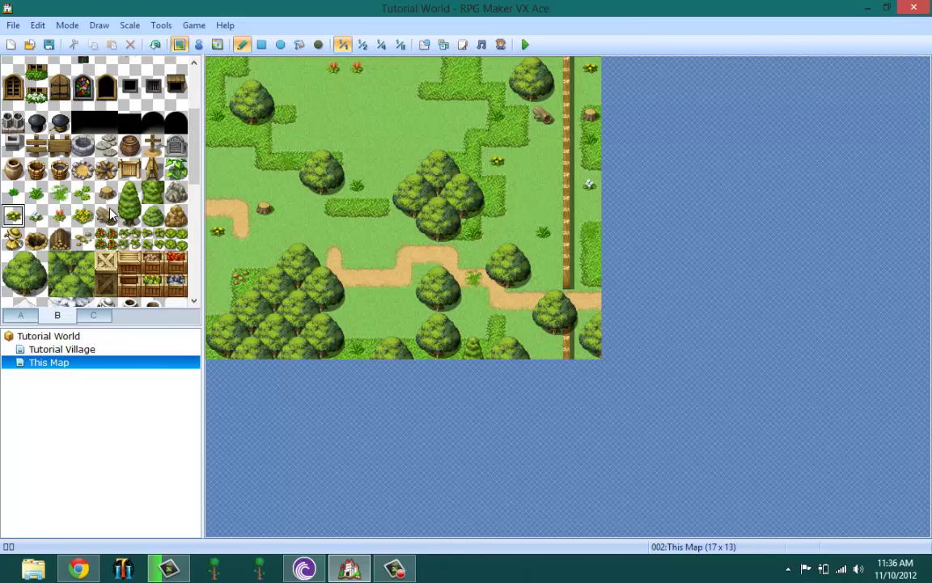
Add small green plants around the path, swapping one for a red flower.
click(106, 168)
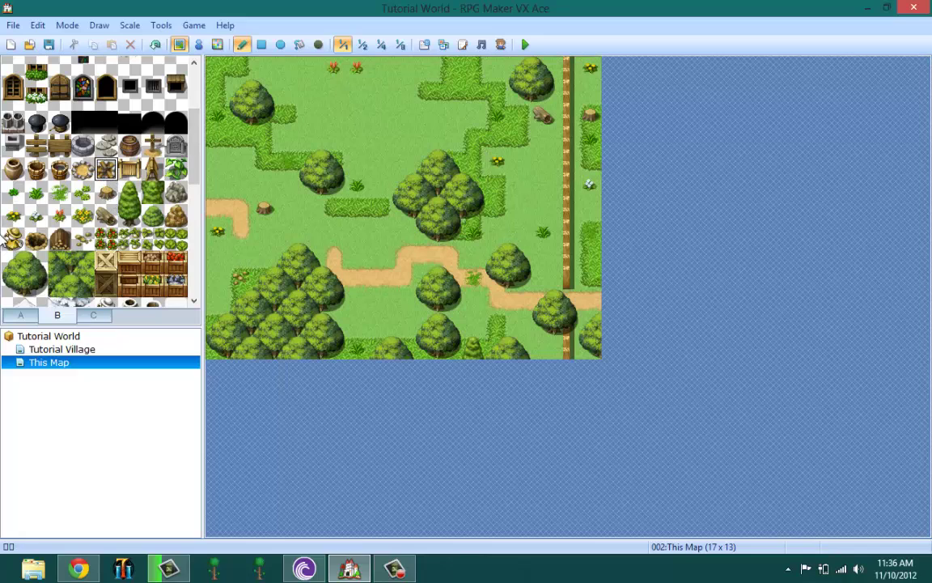
click(34, 191)
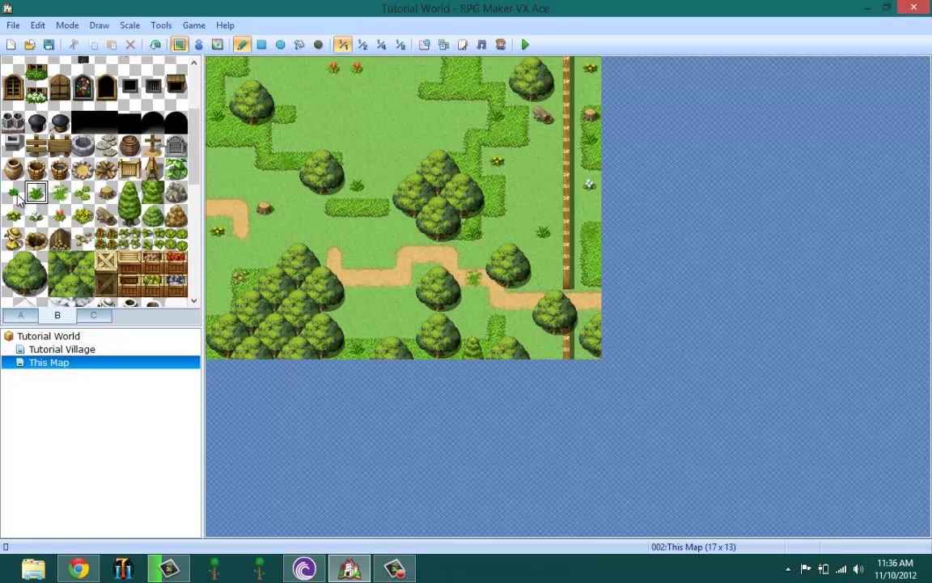
click(13, 193)
click(356, 230)
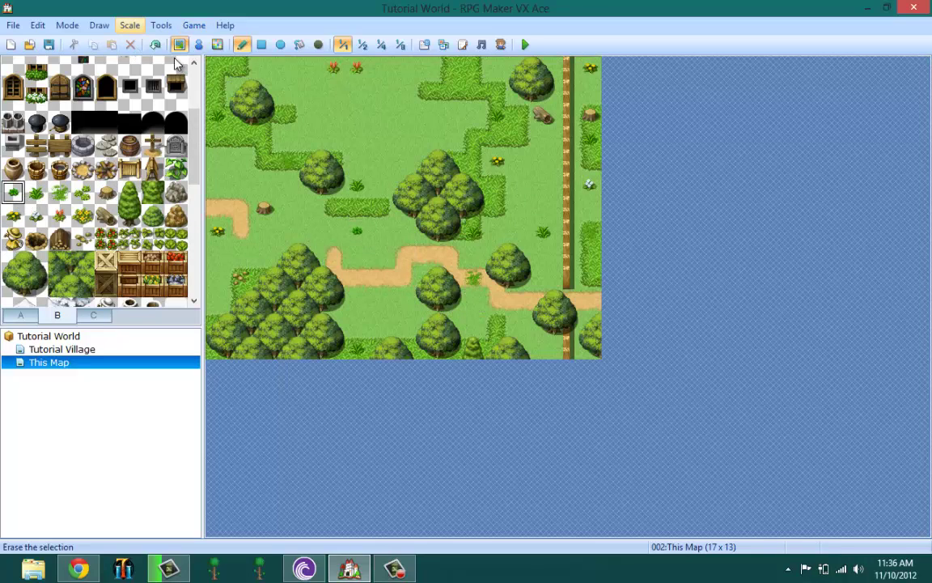
click(335, 185)
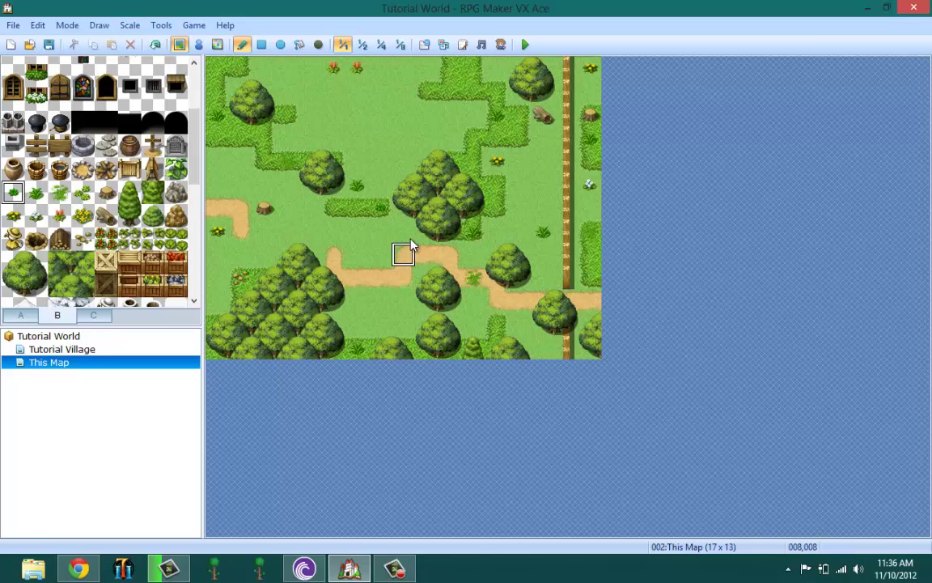
click(404, 231)
click(59, 215)
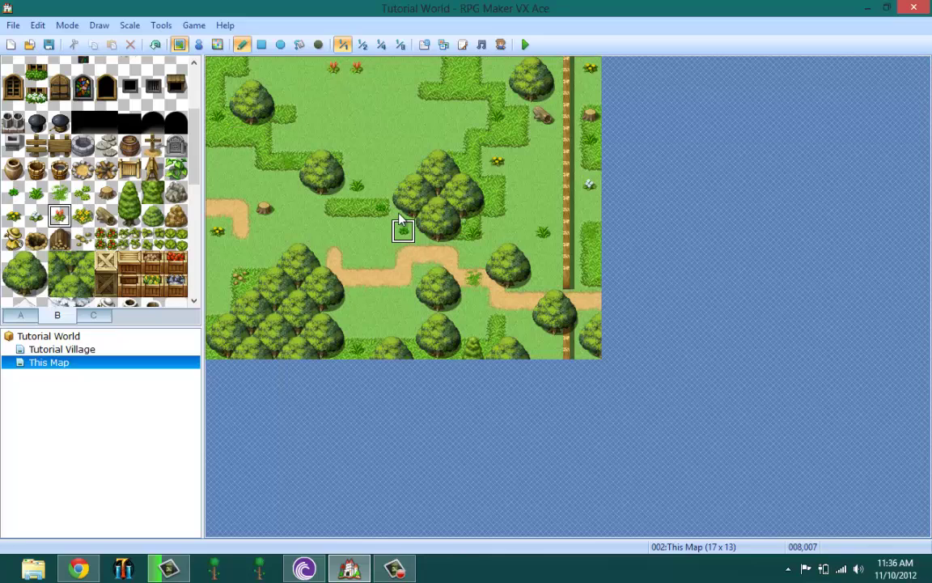
click(404, 231)
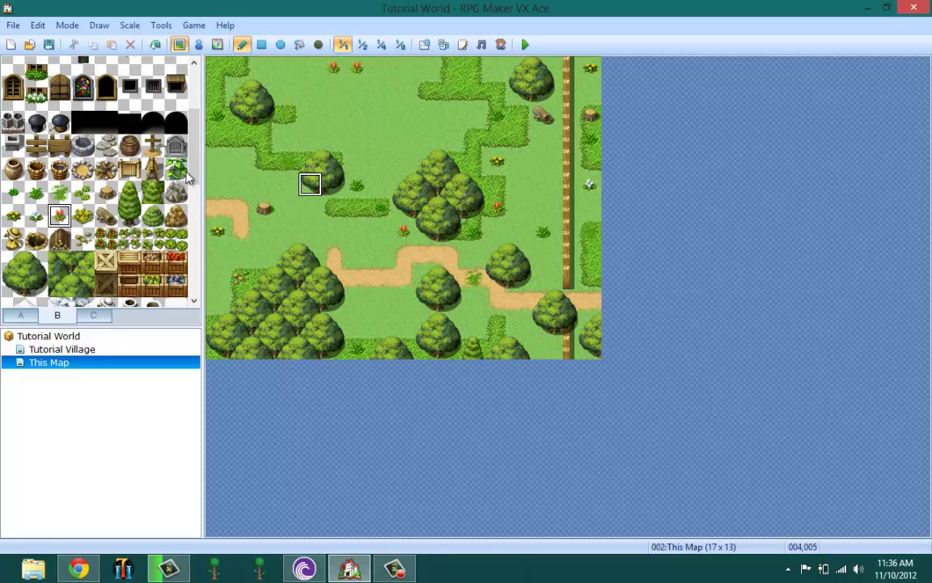
scroll(99, 170, down, 1)
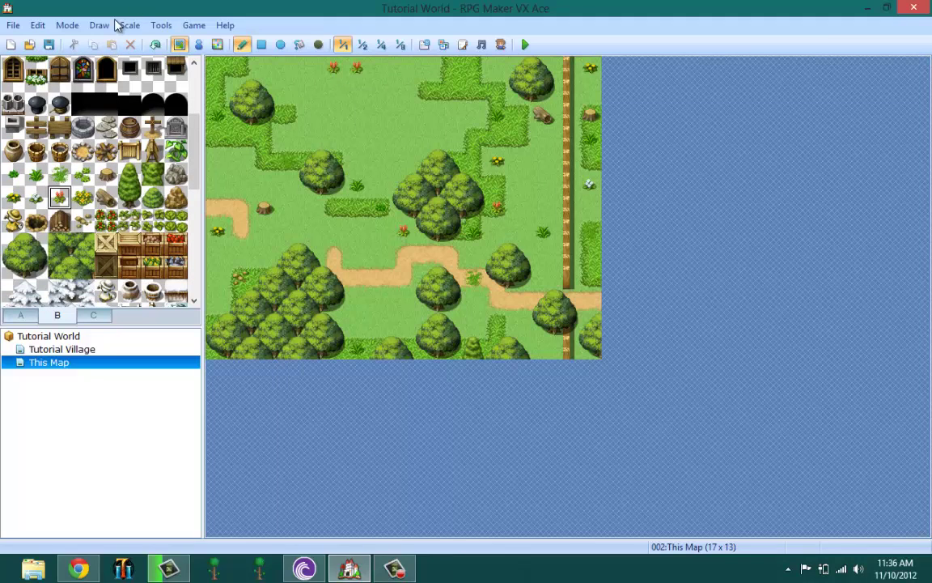
Open This Map's properties and start a new entry in the Encounters list.
right_click(103, 366)
click(126, 375)
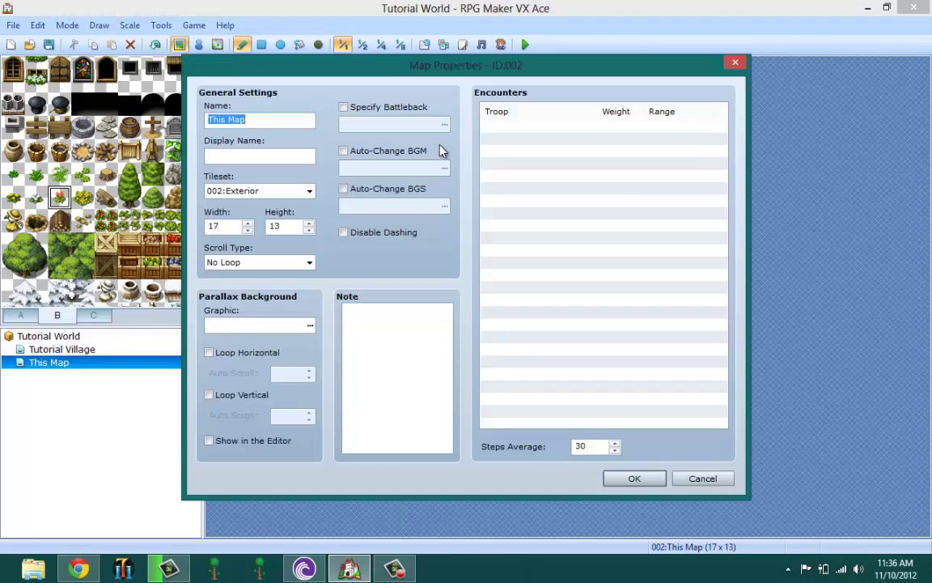
click(535, 136)
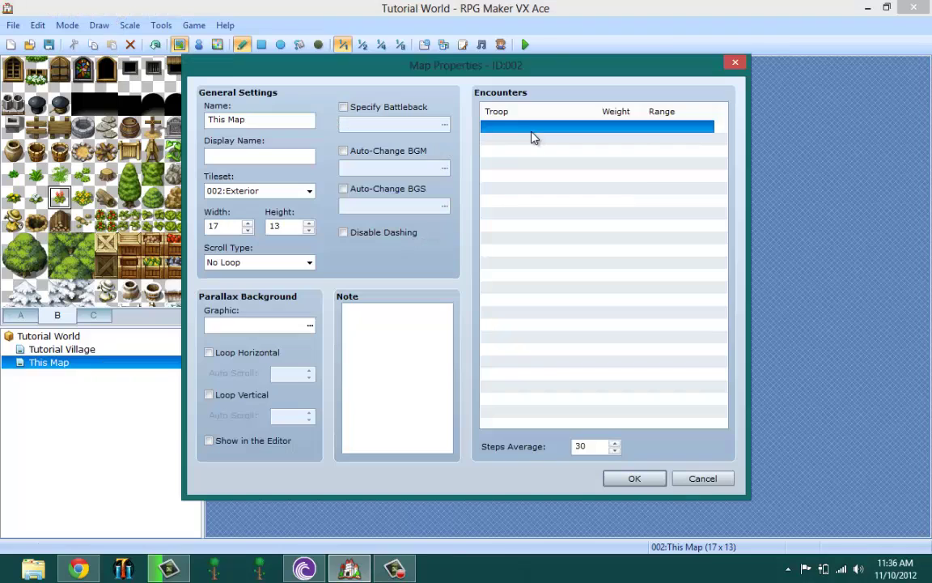
right_click(535, 137)
click(571, 144)
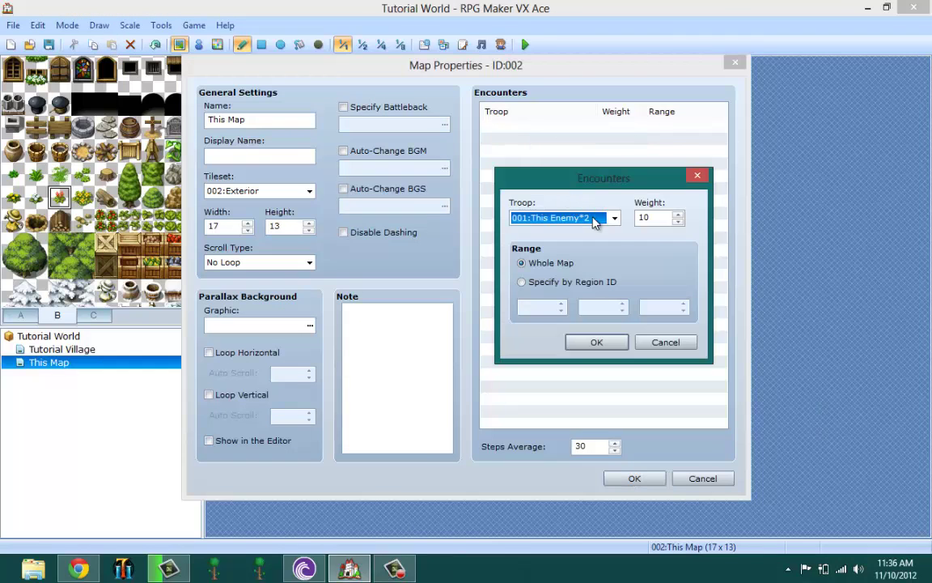
Set the encounter to troop This Enemy*2, weight 10, Whole Map, and apply the map properties.
click(595, 219)
click(593, 218)
double_click(657, 217)
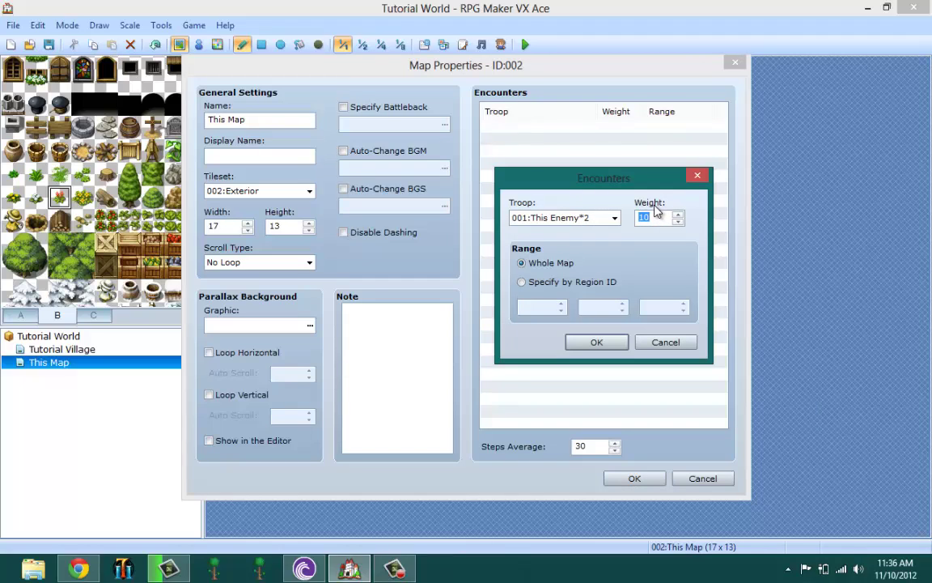
mouse_move(656, 210)
click(522, 282)
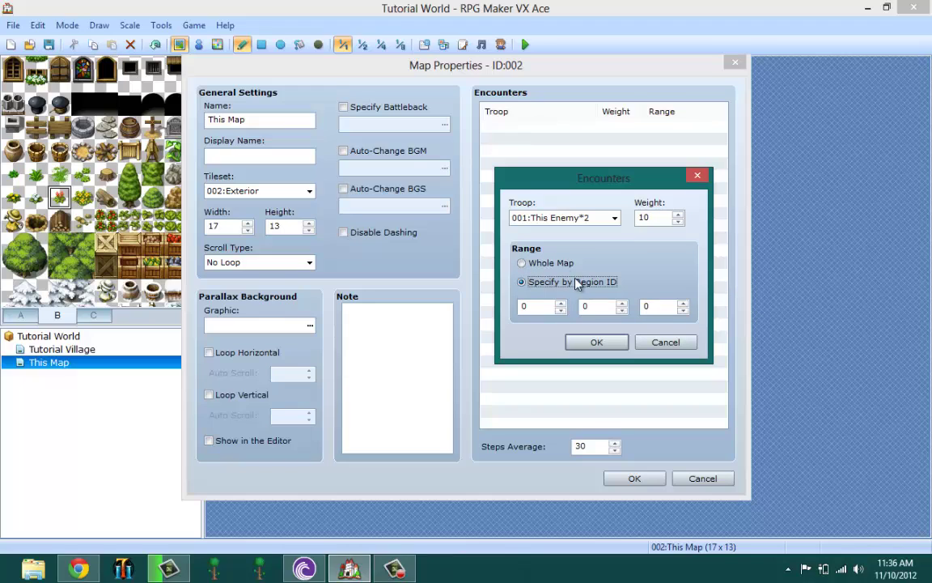
click(530, 263)
click(596, 343)
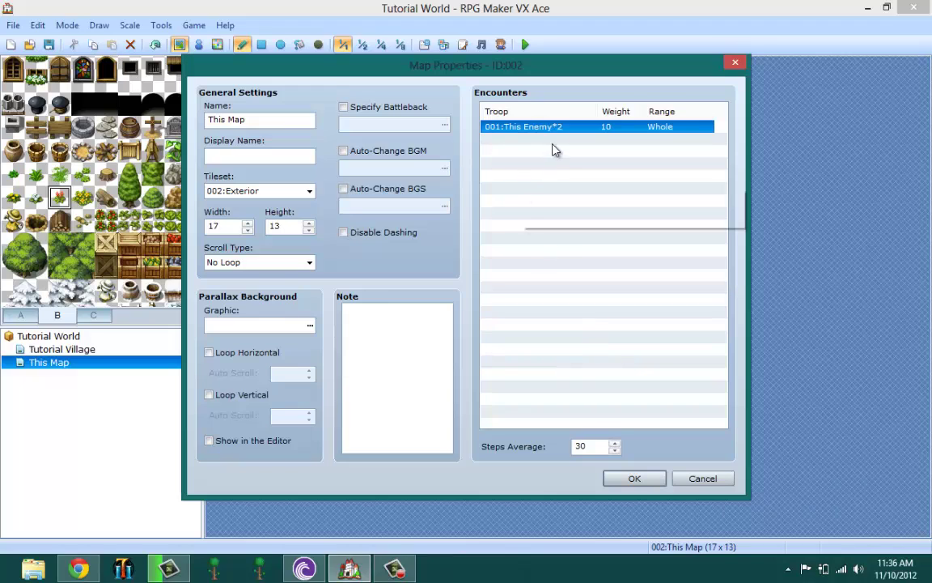
click(633, 477)
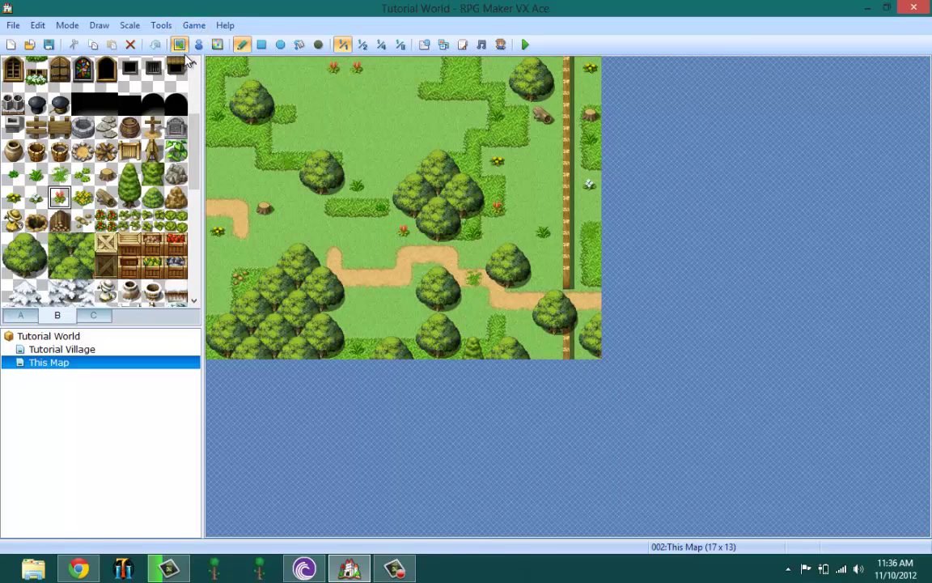
Paint region 1 over the top-left, tree-side, upper-right and bottom-row tall grass.
click(217, 45)
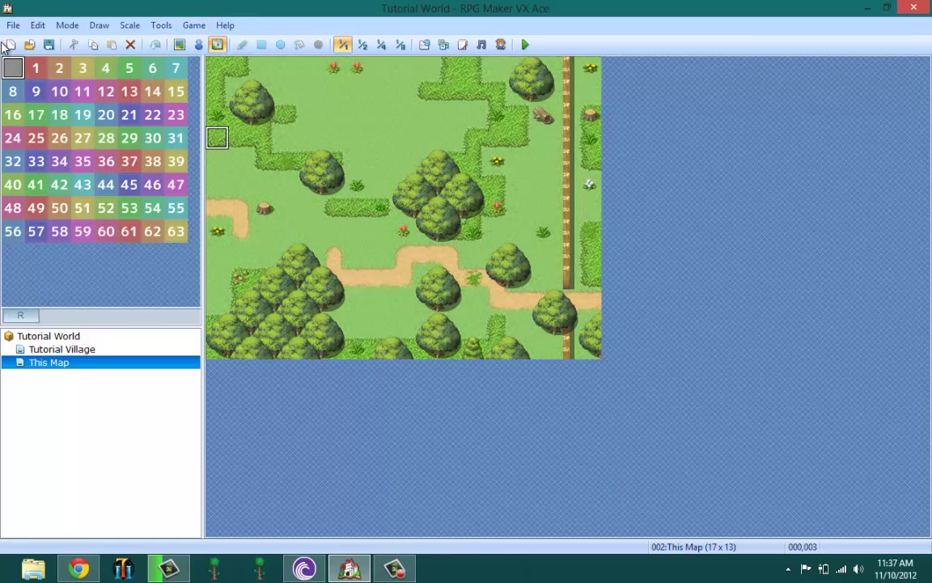
click(38, 67)
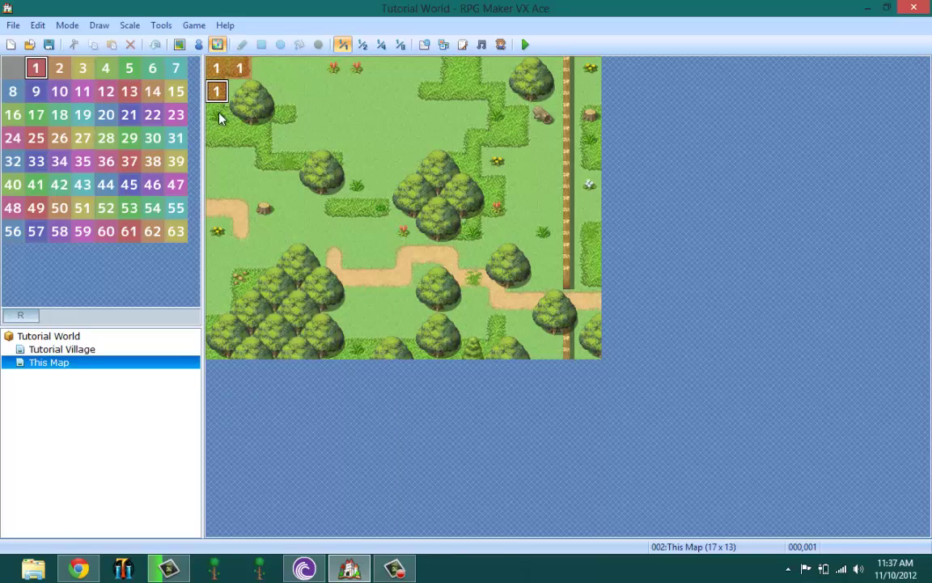
mouse_move(218, 118)
mouse_down()
mouse_move(245, 140)
mouse_move(241, 117)
mouse_move(274, 122)
mouse_move(258, 131)
mouse_move(259, 144)
mouse_up()
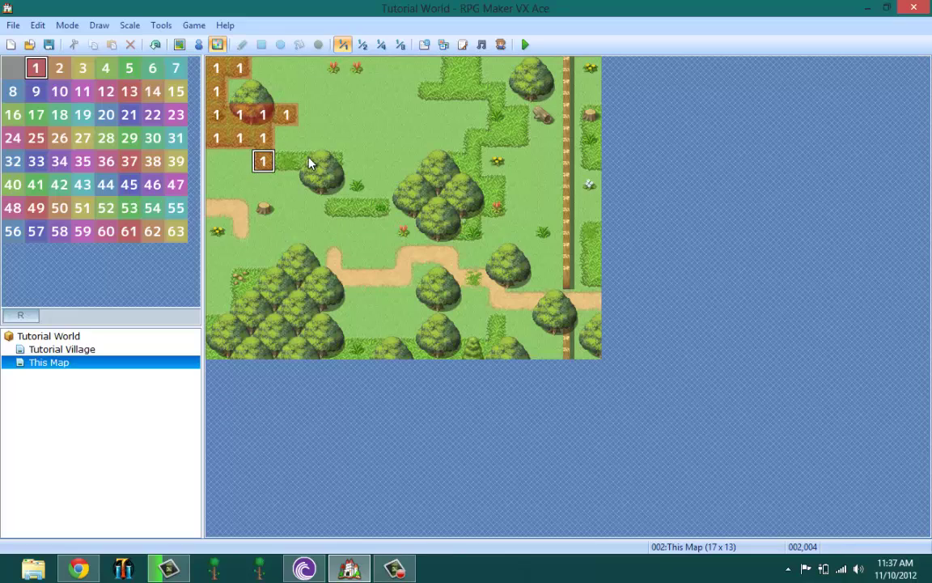
mouse_move(308, 164)
mouse_down()
mouse_move(341, 160)
mouse_move(336, 209)
mouse_move(387, 212)
mouse_up()
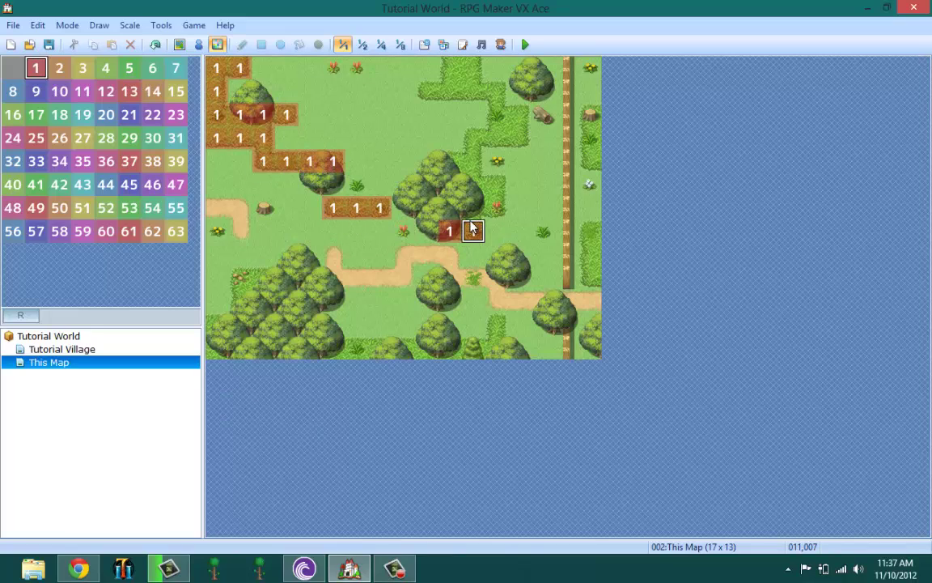
mouse_move(472, 228)
mouse_down()
mouse_move(458, 174)
mouse_move(497, 209)
mouse_move(468, 145)
mouse_move(512, 115)
mouse_move(471, 91)
mouse_move(437, 89)
mouse_move(448, 69)
mouse_move(473, 68)
mouse_up()
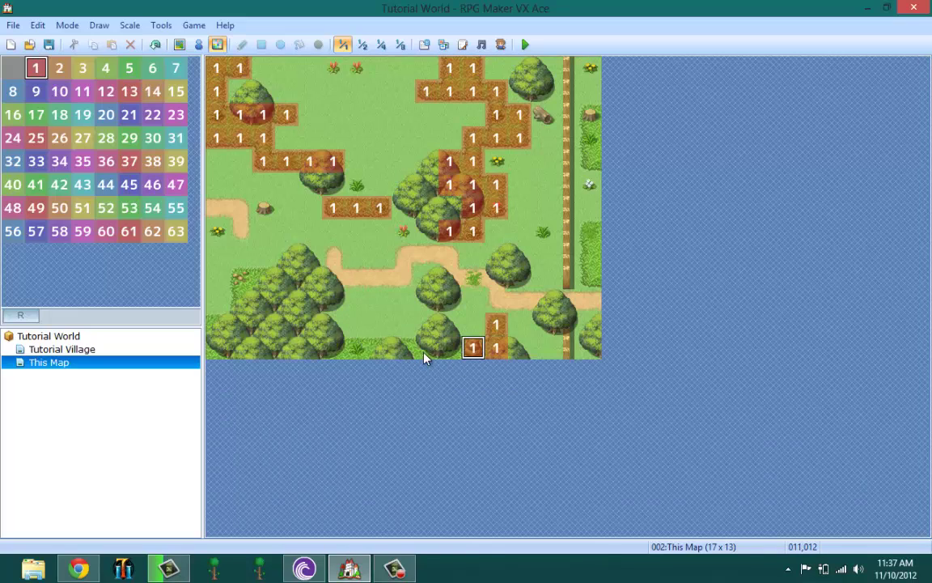
mouse_move(426, 358)
mouse_down()
mouse_move(306, 356)
mouse_move(291, 348)
mouse_move(268, 289)
mouse_move(240, 299)
mouse_up()
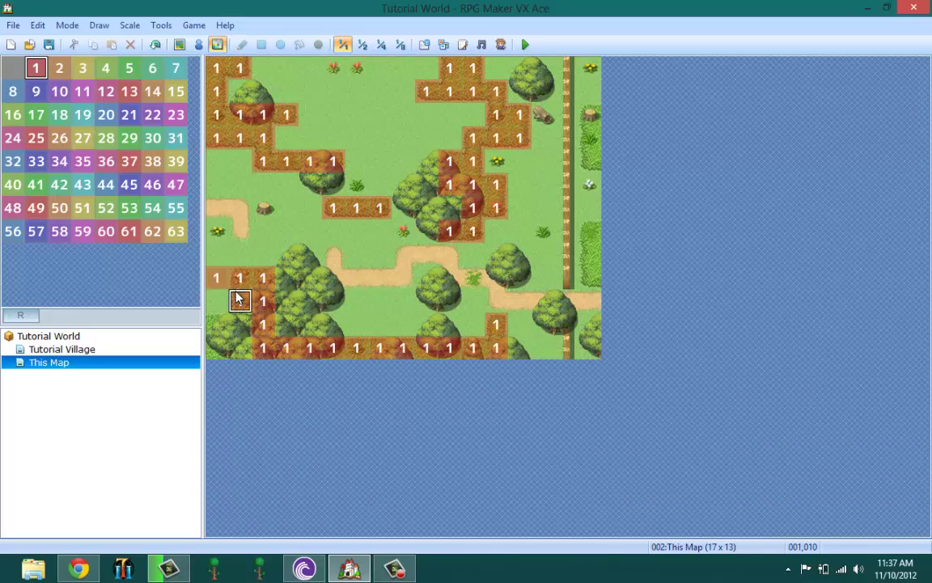
Fix stray bottom-left tiles, then paint region 1 on the lower-left grass and right bush column.
click(240, 299)
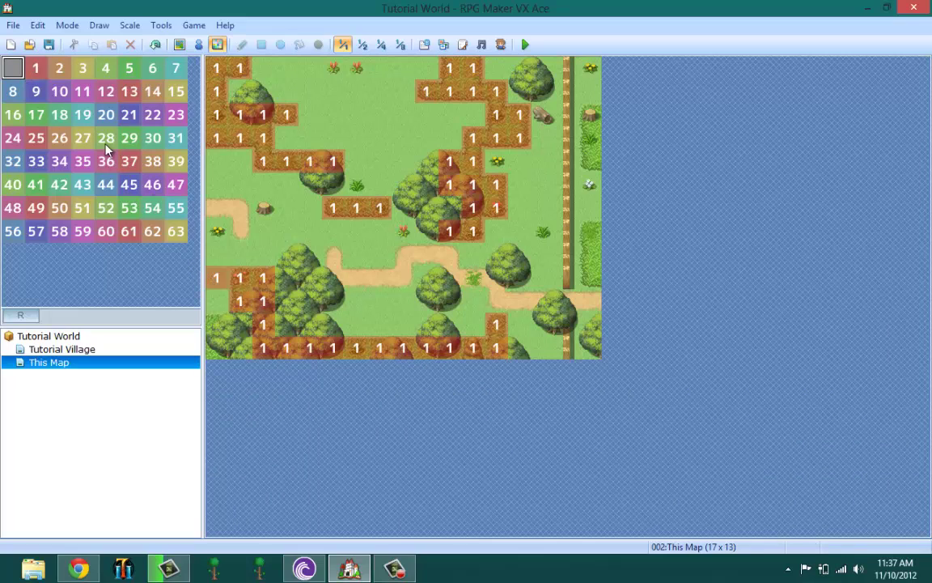
click(217, 277)
right_click(246, 301)
mouse_move(250, 332)
mouse_down()
mouse_move(216, 347)
mouse_move(216, 323)
mouse_move(240, 347)
mouse_up()
drag(590, 278, 589, 233)
drag(589, 161, 589, 115)
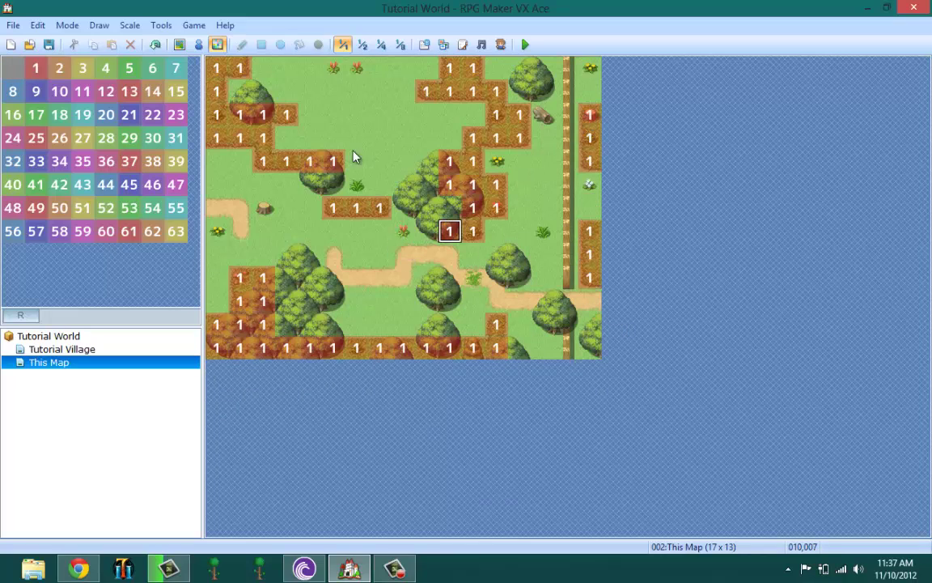
Add a This Enemy*2 encounter to This Map restricted to region ID 1.
right_click(110, 369)
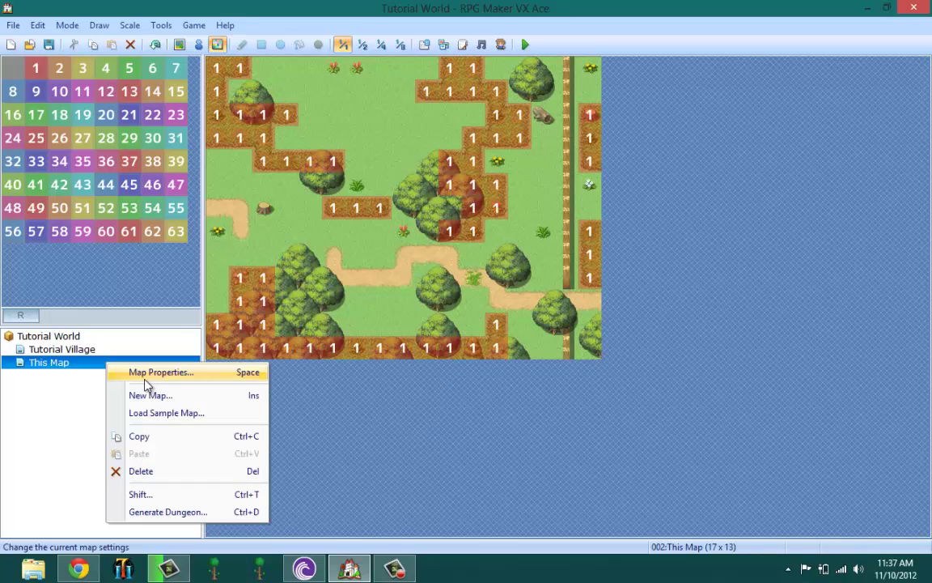
click(153, 374)
click(656, 143)
right_click(657, 147)
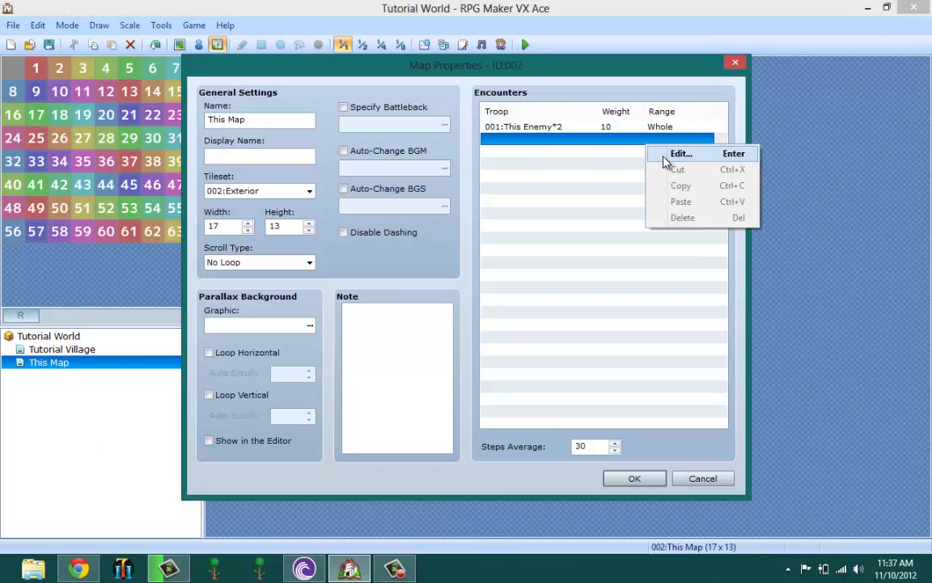
click(671, 154)
click(538, 283)
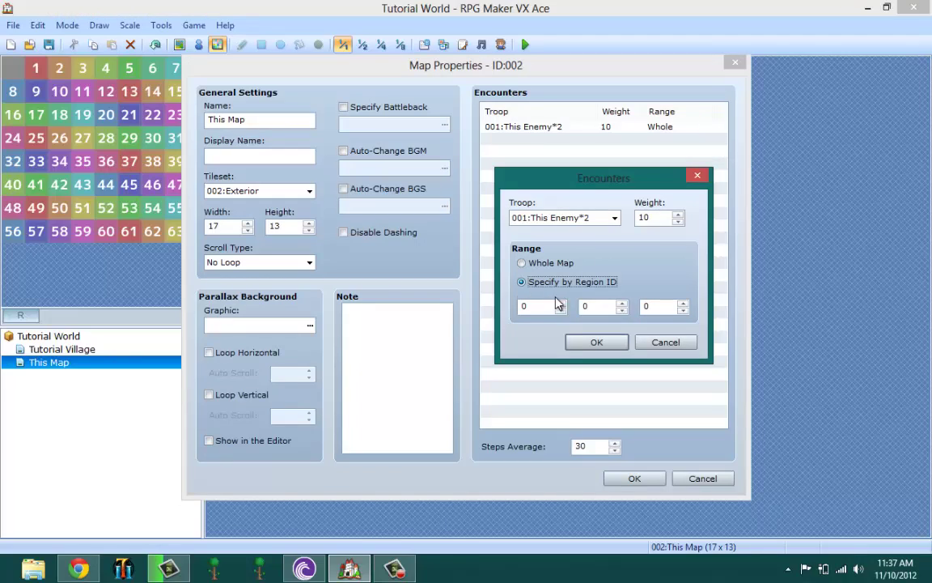
click(560, 303)
click(600, 344)
click(632, 479)
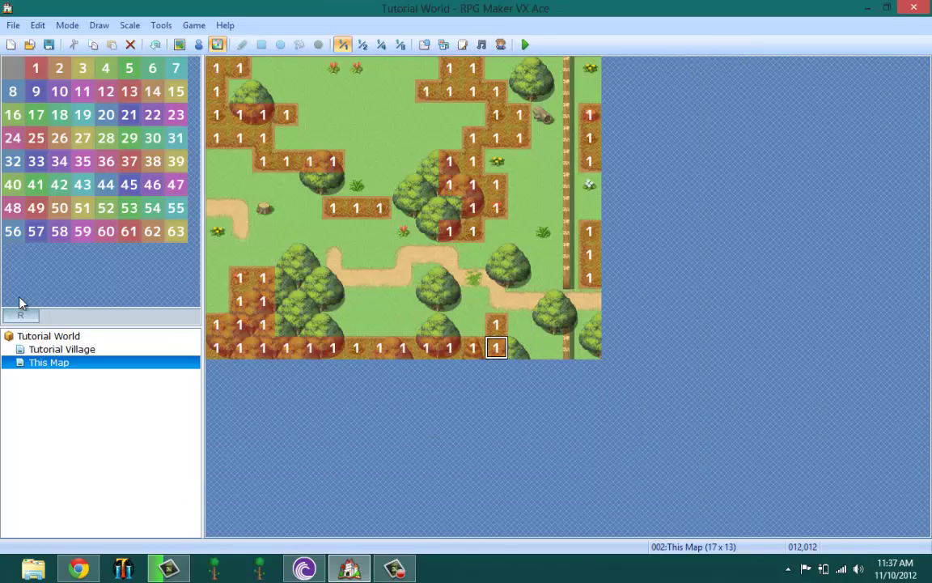
Delete the whole-map encounter from This Map's properties.
right_click(55, 363)
click(113, 373)
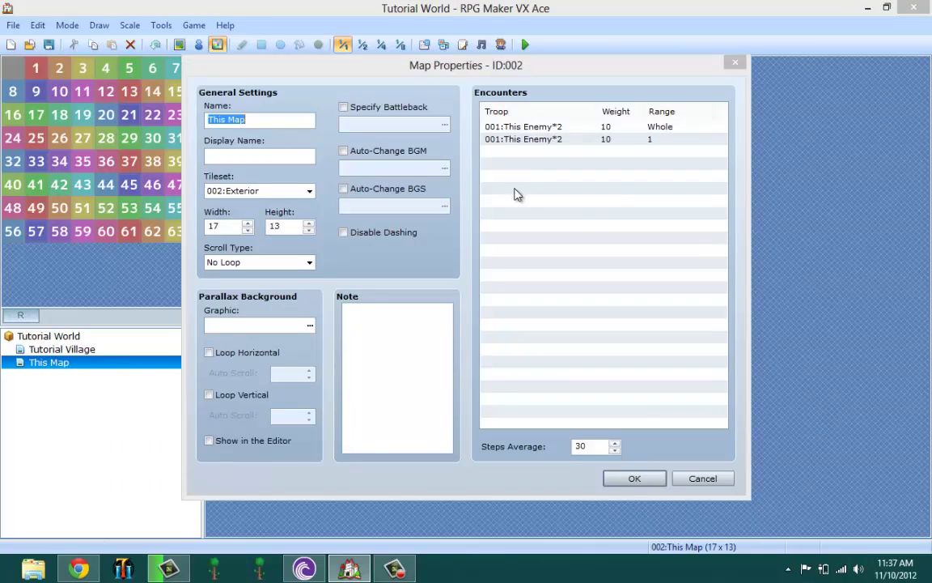
click(540, 129)
key(Delete)
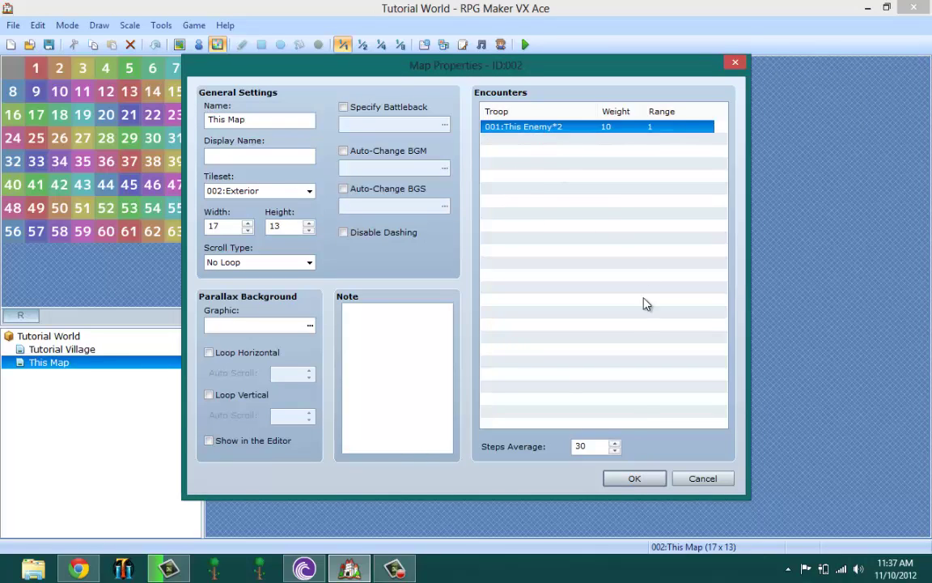
click(635, 479)
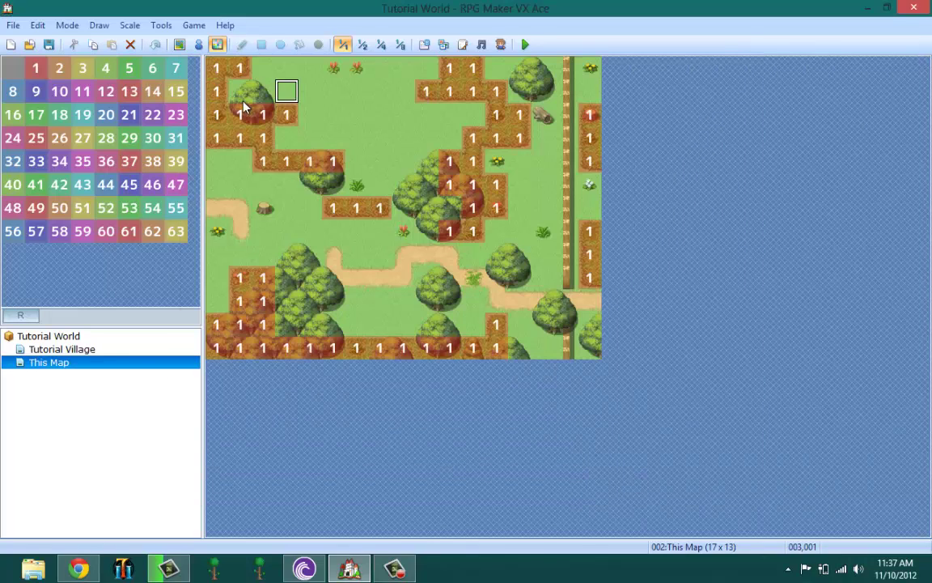
Save the project and minimize the editor.
click(49, 44)
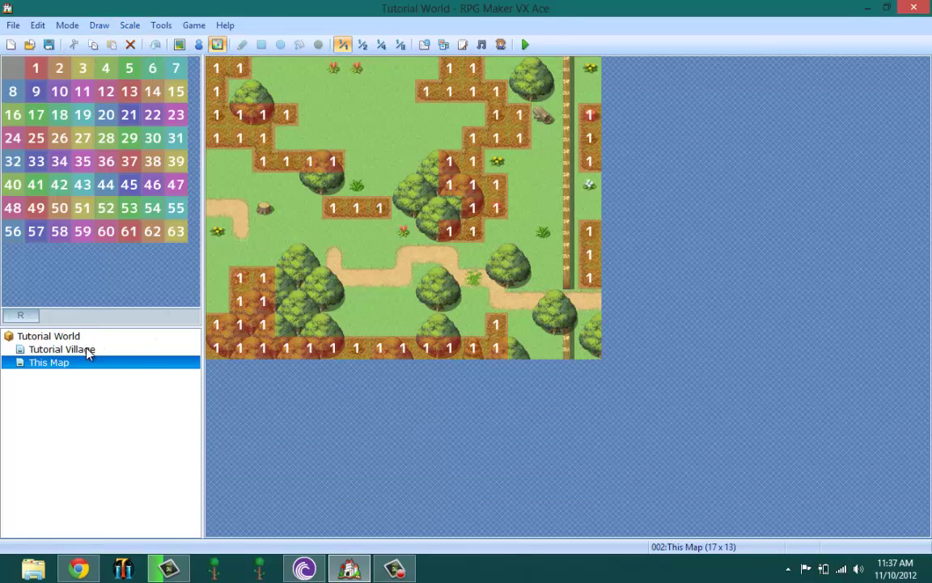
click(394, 568)
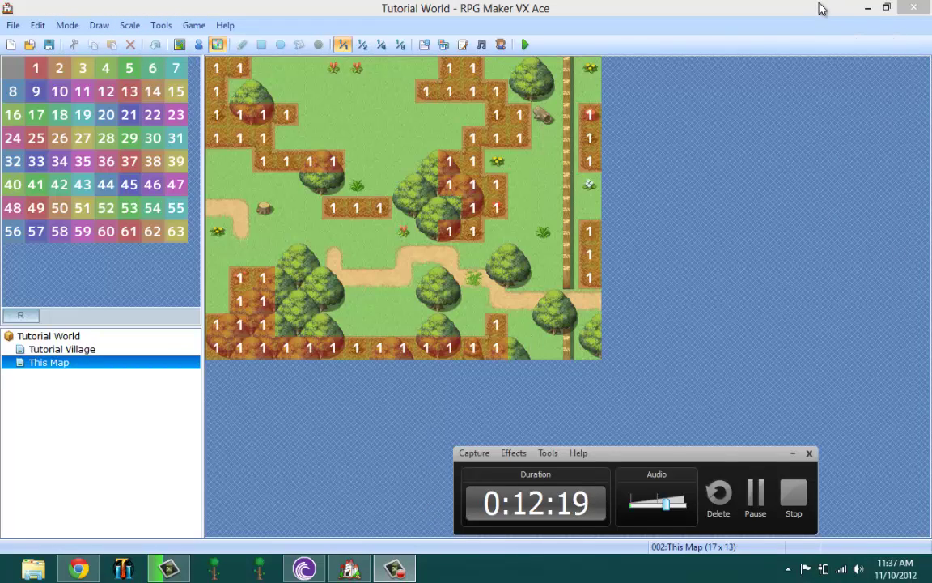
click(863, 10)
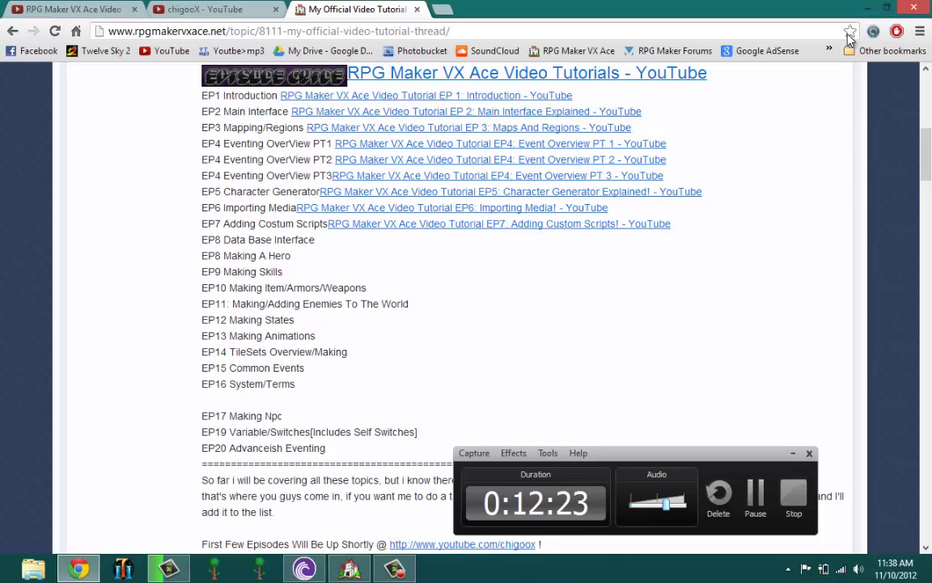